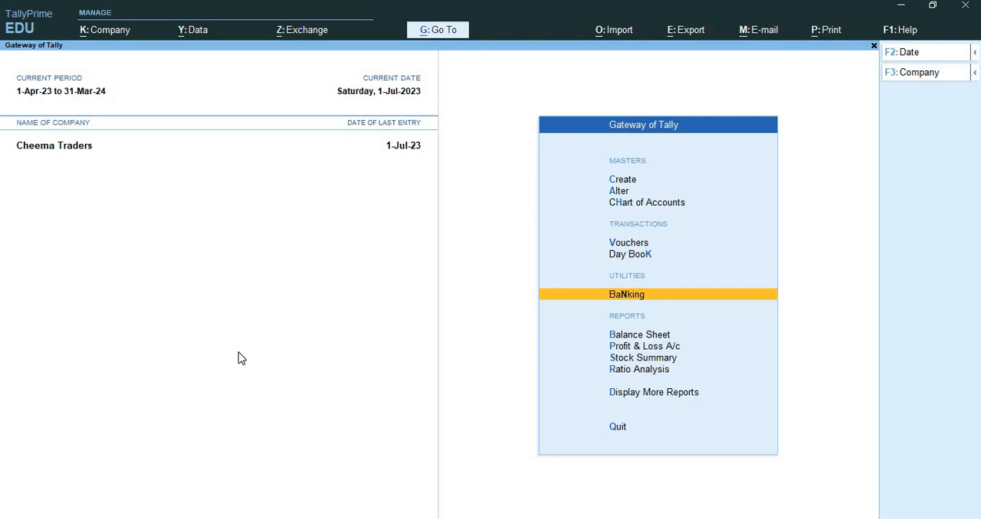
Step: Start a new payment voucher in Cheema Traders
key("Up")
key("Up")
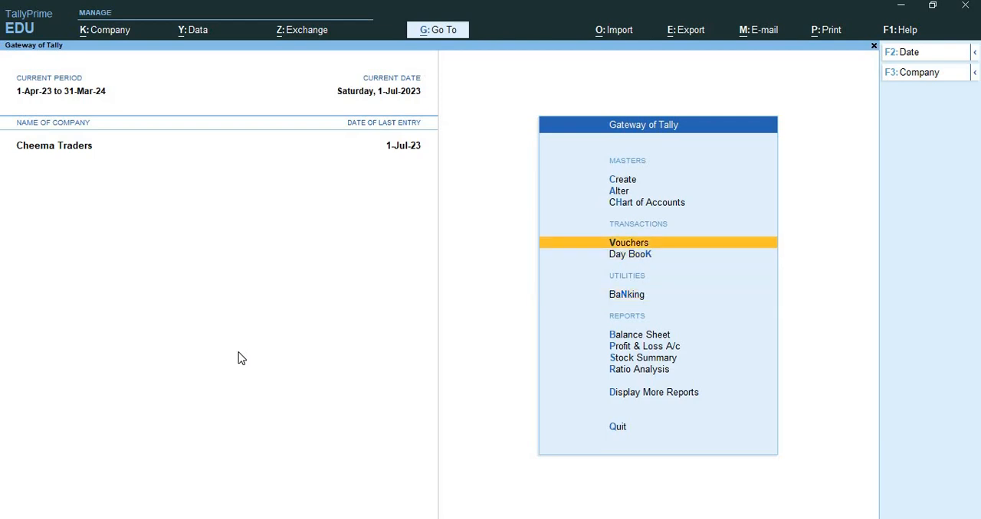
key("Return")
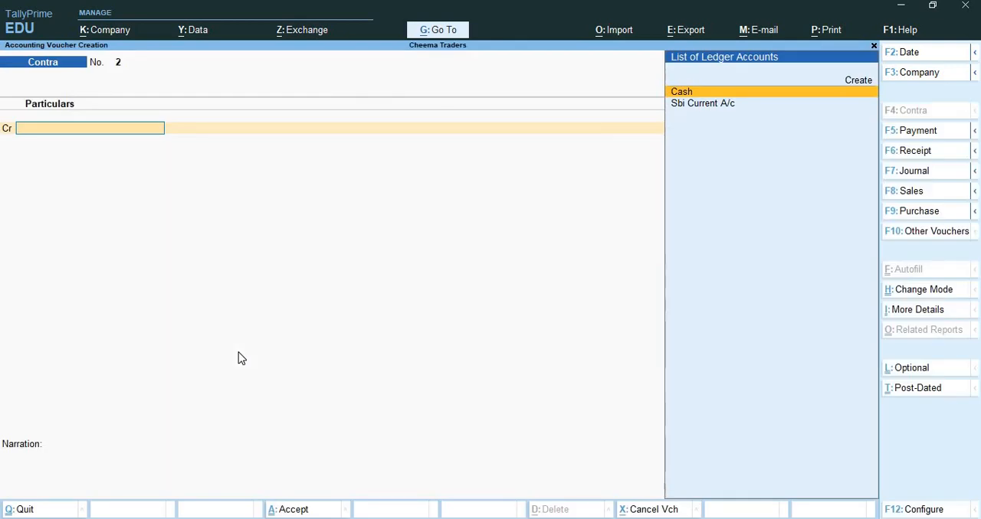
key("F5")
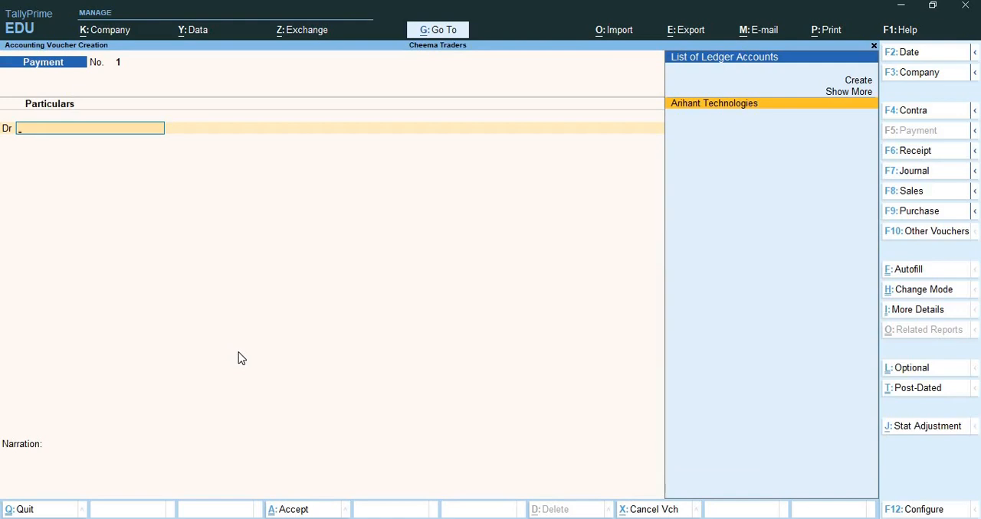
Step: Create a ledger named PK Furniture under Sundry Creditors from within the payment voucher and save it
key("alt")
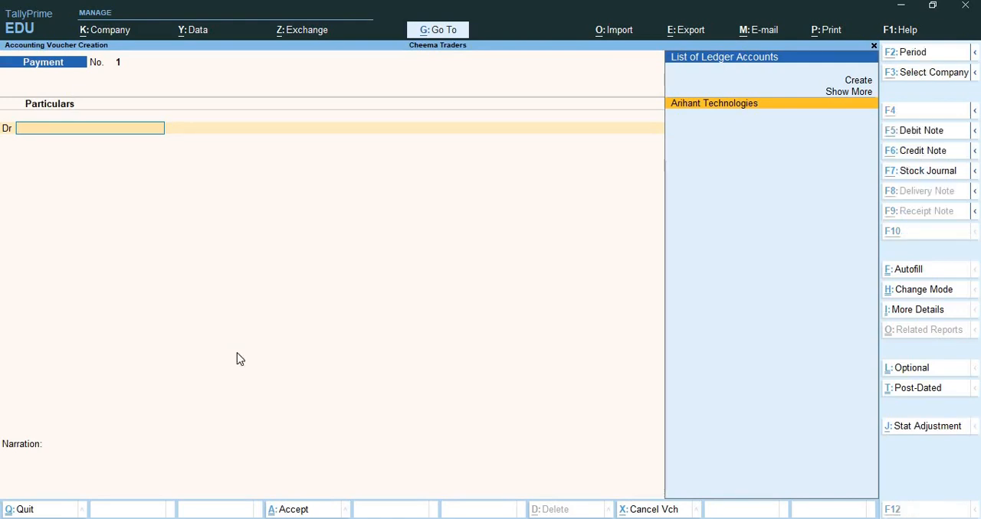
key("alt+c")
type("PK Fur")
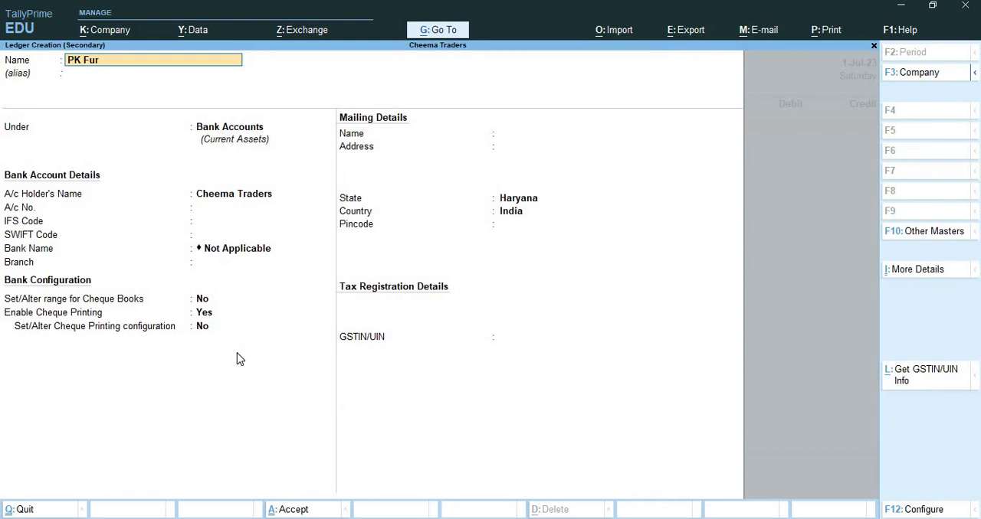
type("niture")
key("Return")
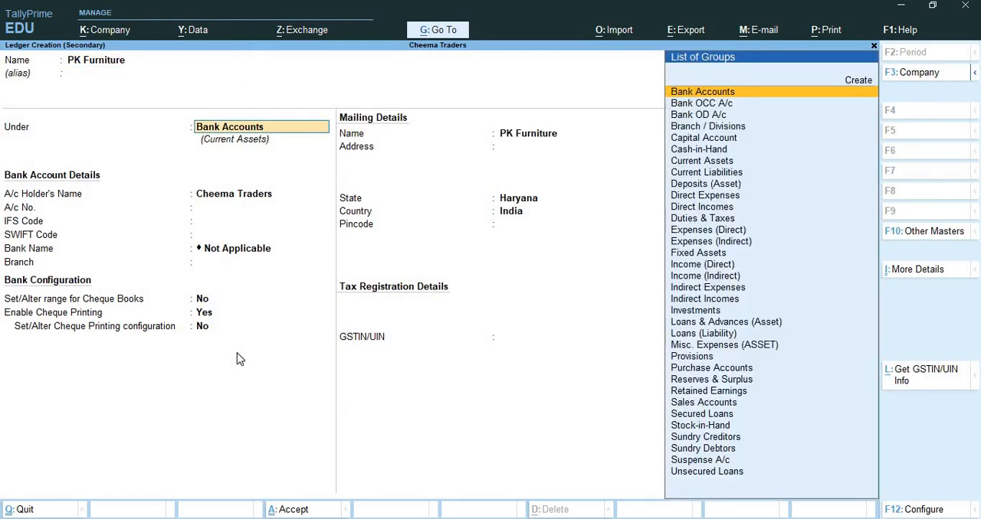
type("s")
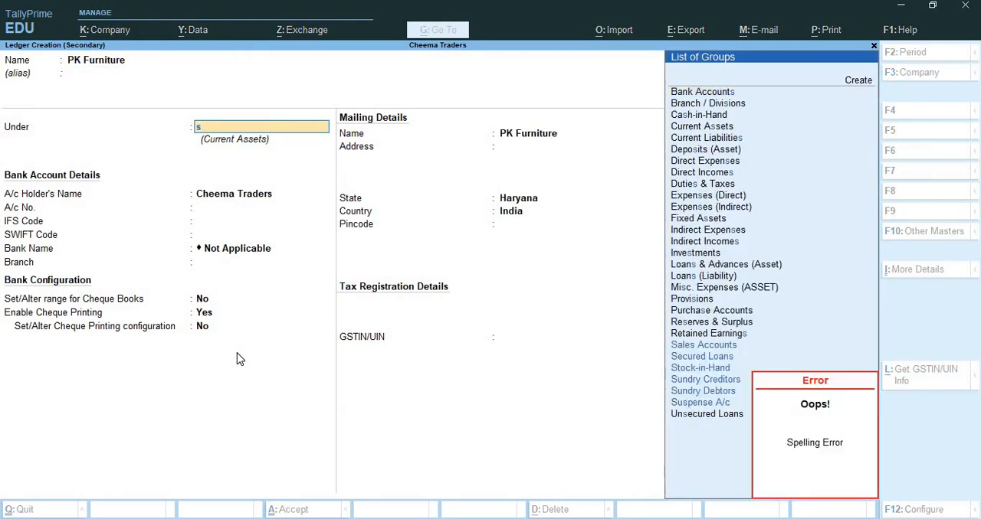
type("un")
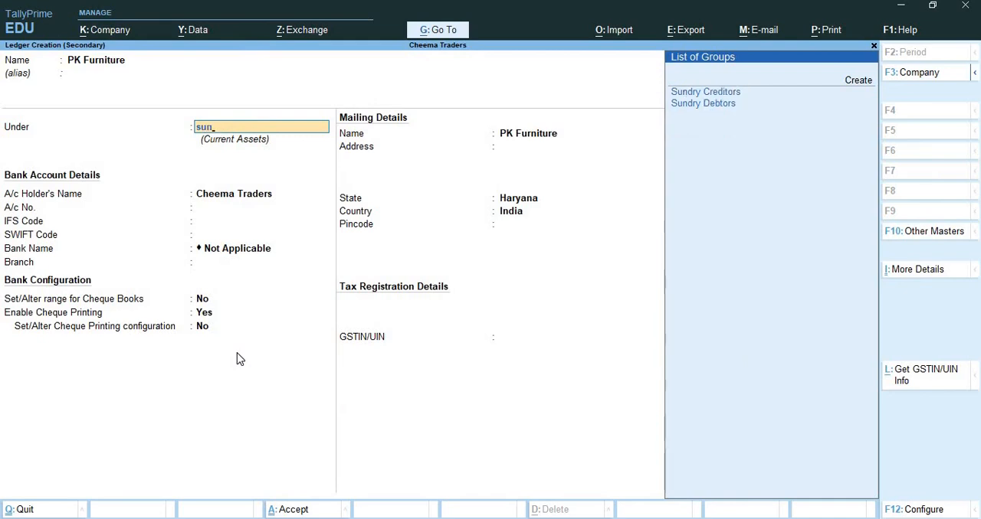
key("Return")
key("ctrl+a")
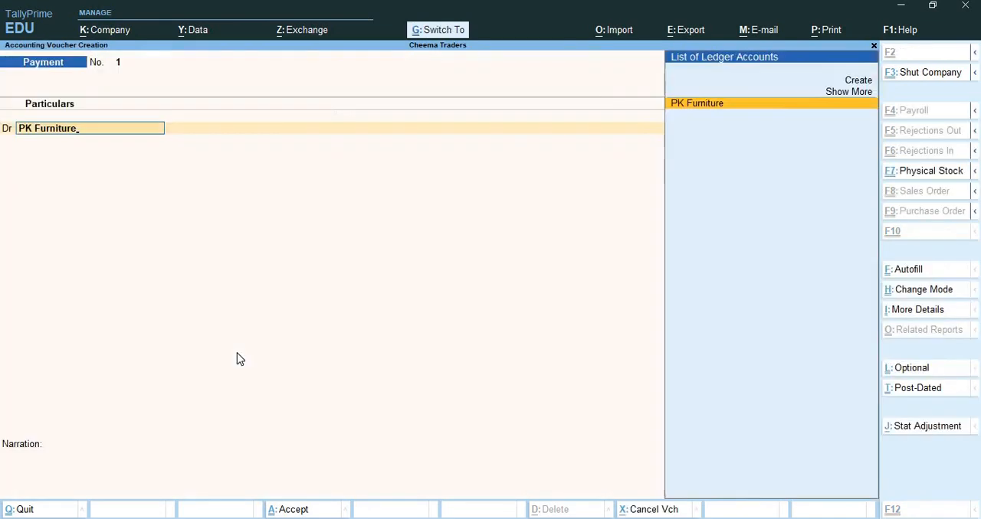
Step: Debit PK Furniture with 50,000 in the payment voucher, using On Account as the bill-wise reference
key("Return")
type("500000")
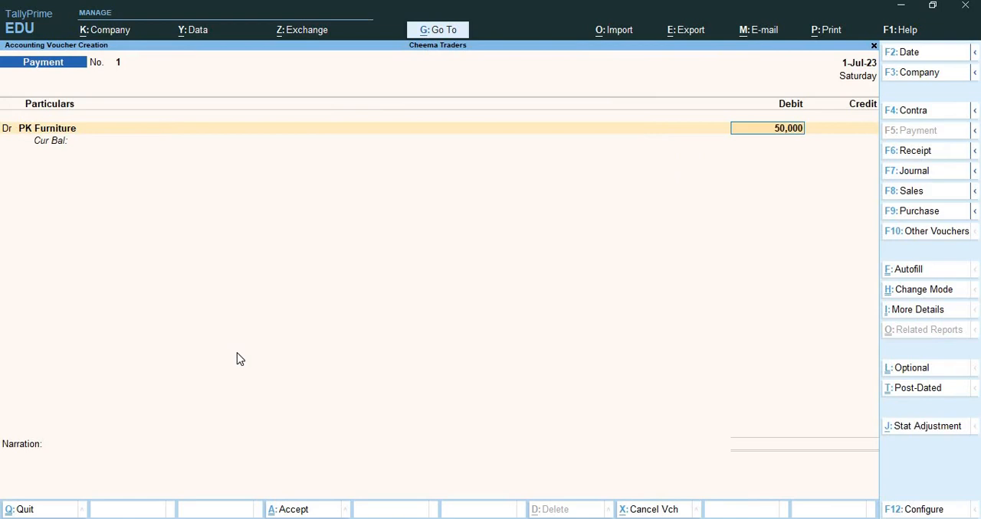
key("Return")
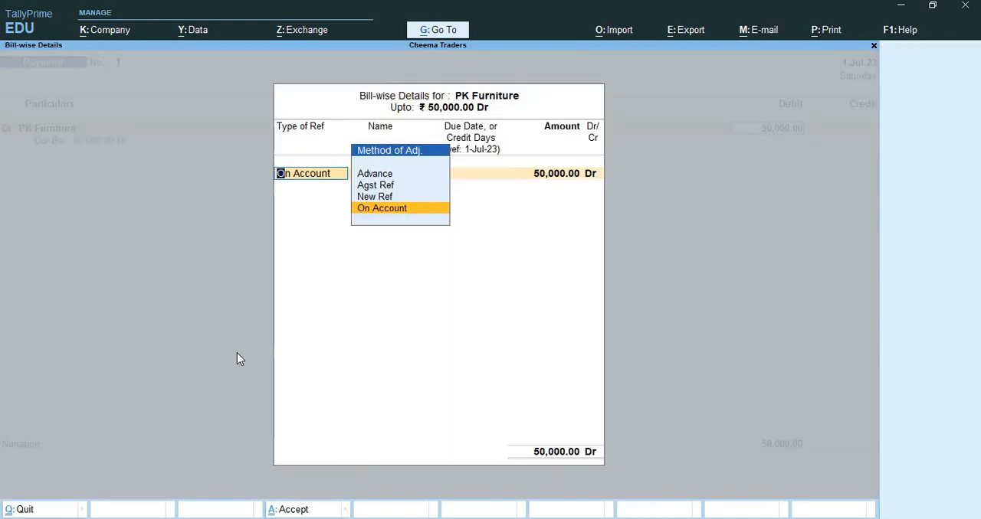
key("Return")
key("Return")
key("Return")
key("Return")
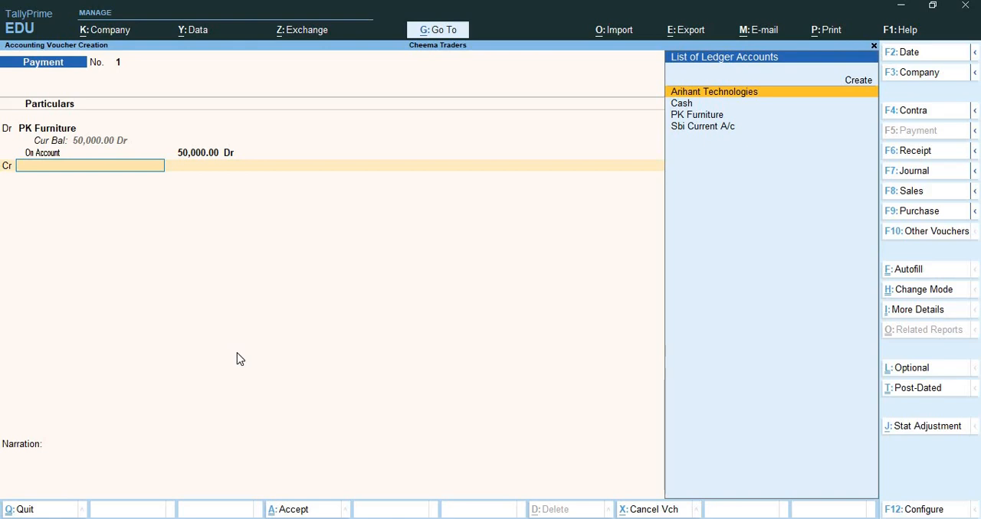
Step: Select Sbi Current A/c as the credit ledger for the payment
key("Down")
key("Down")
key("Down")
key("Return")
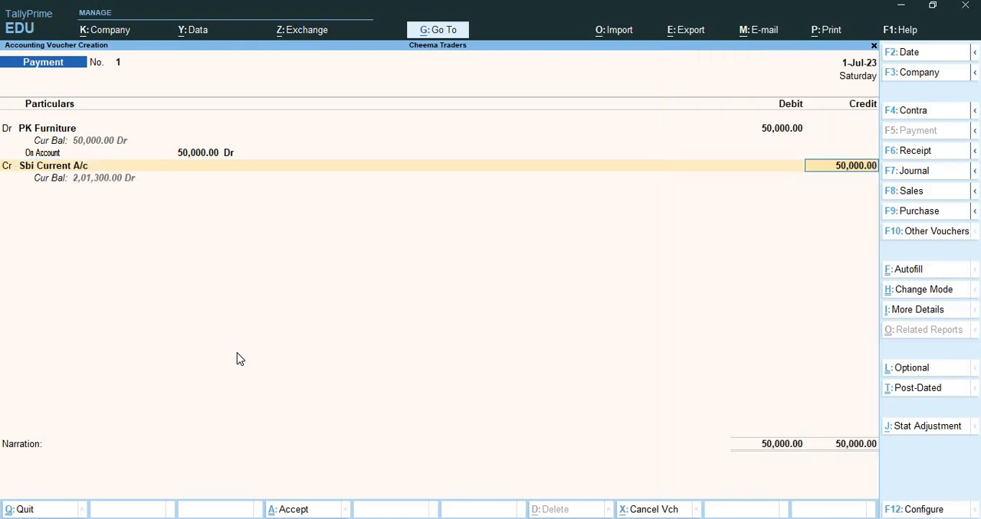
Step: Open the Sbi Current A/c ledger for alteration and set the cheque book range option to Yes
key("BackSpace")
key("ctrl+Return")
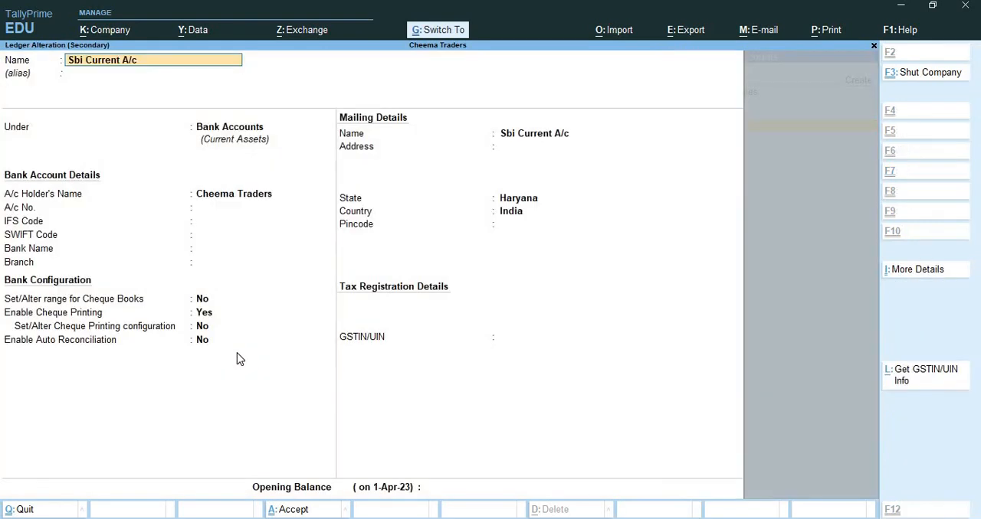
key("Return")
key("Return")
key("Return")
key("Return")
key("Return")
key("Return")
key("Return")
key("Return")
key("Return")
key("Return")
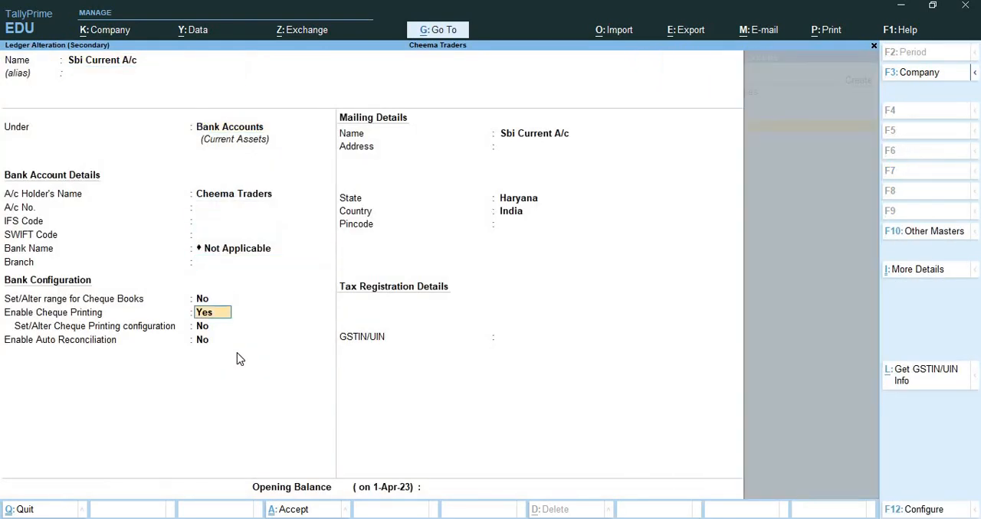
key("BackSpace")
type("yes")
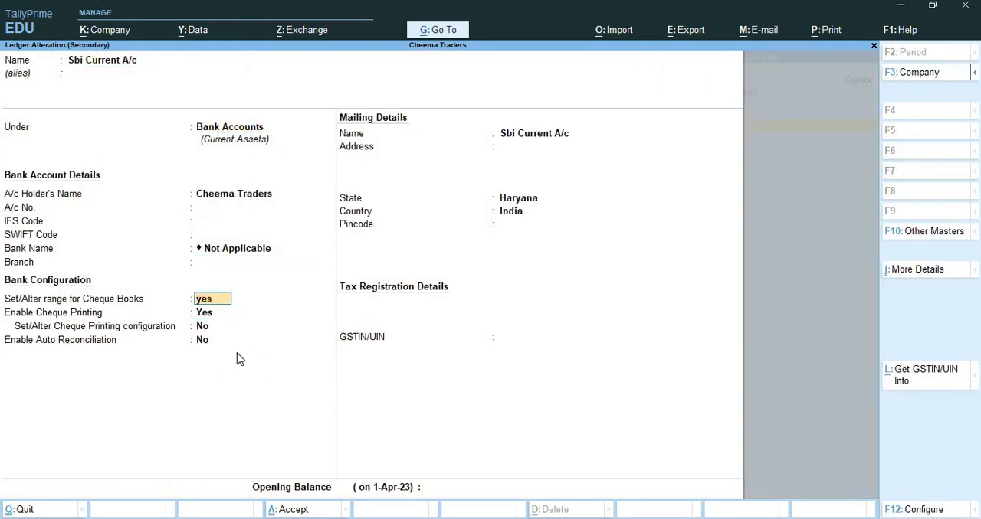
key("Return")
key("Return")
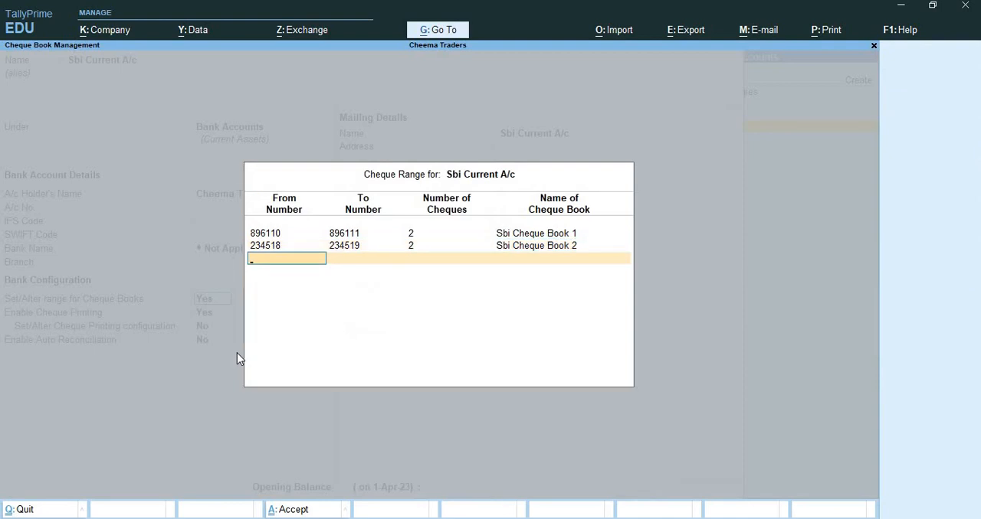
Step: Add the cheque range 912311 to 912312 named Sbi Cheque Book 3 and save the Sbi Current A/c ledger
type("912311")
key("Return")
type("91")
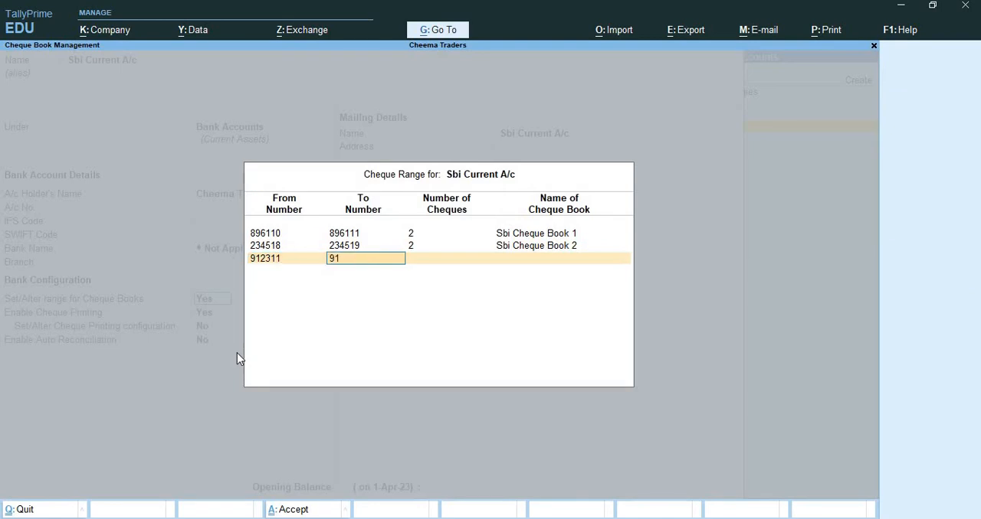
type("2312")
key("Return")
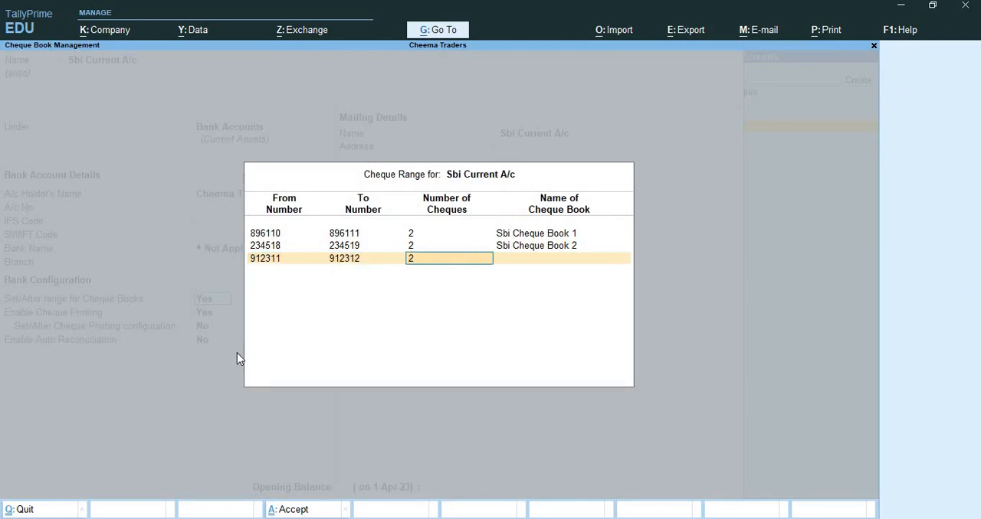
key("Return")
type("Sbi")
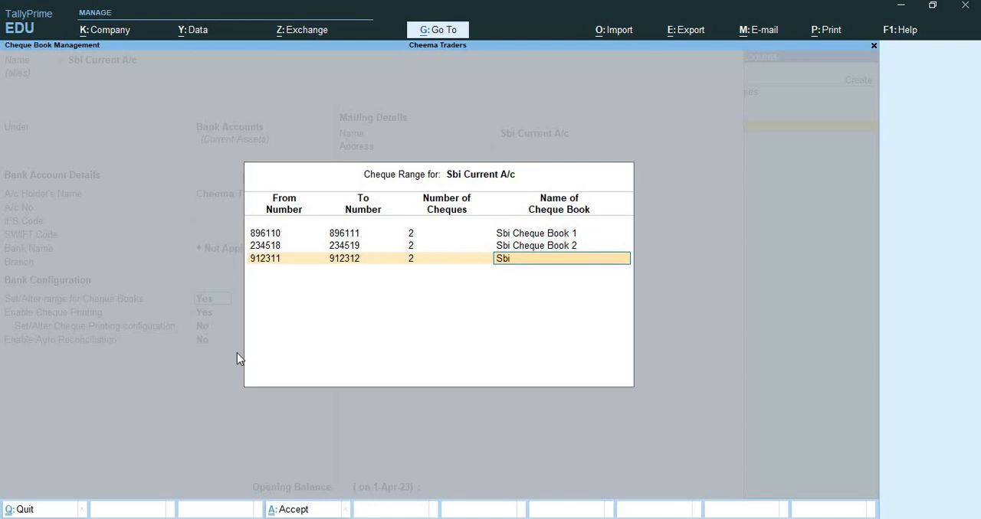
type(" Cheque Book")
key("Return")
key("Return")
key("Return")
key("Return")
key("Return")
key("Return")
key("Return")
key("Return")
key("Return")
key("Return")
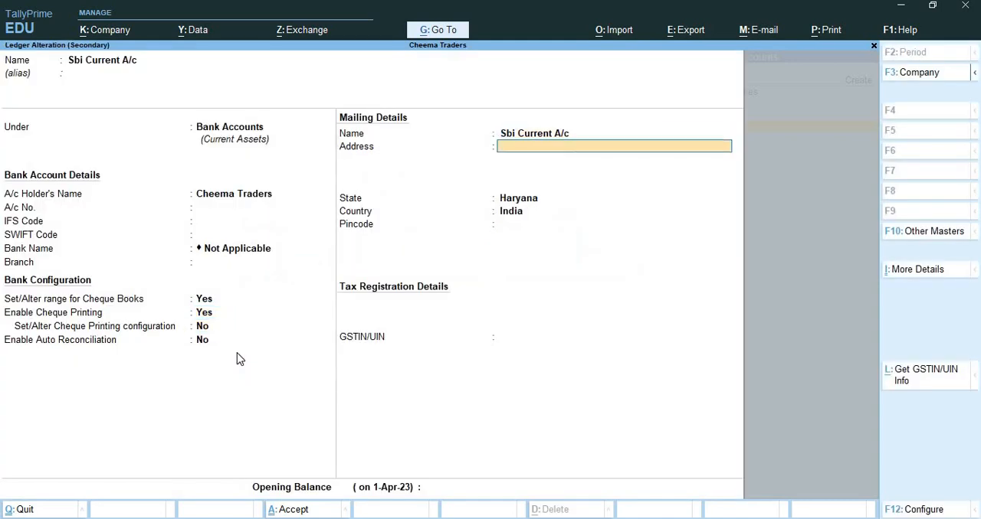
key("Return")
key("Return")
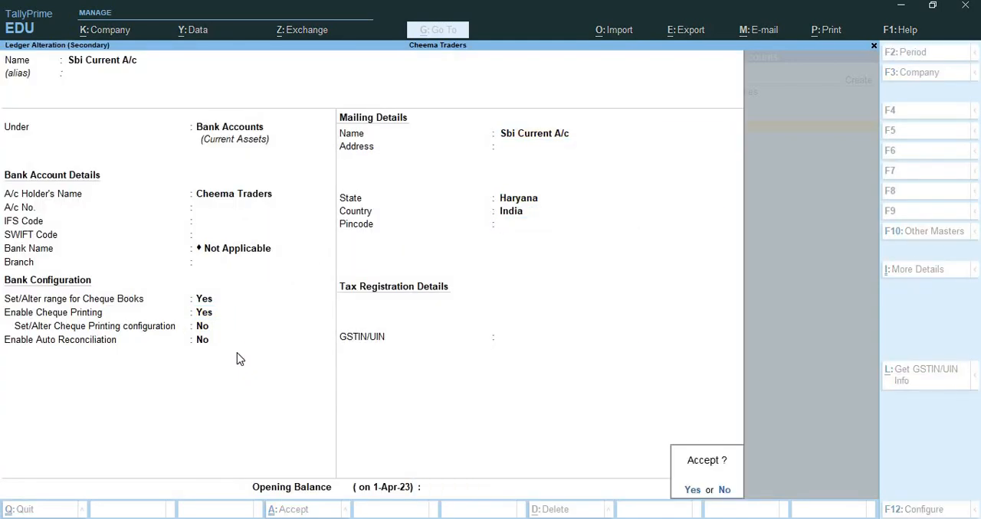
key("Return")
Step: Alter the Sbi Current A/c ledger to have an opening balance of 12,00,000, save it and continue to the payment's bank allocation
key("BackSpace")
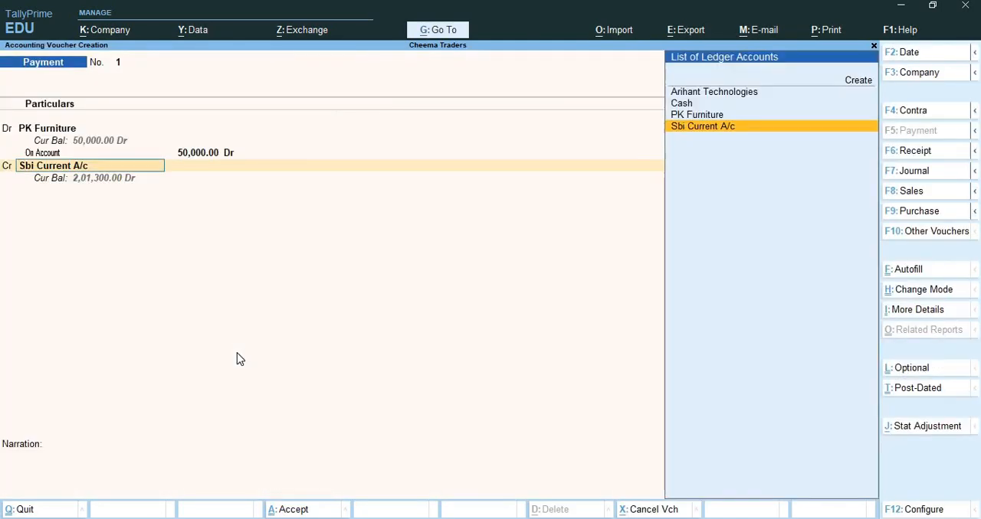
key("ctrl+Return")
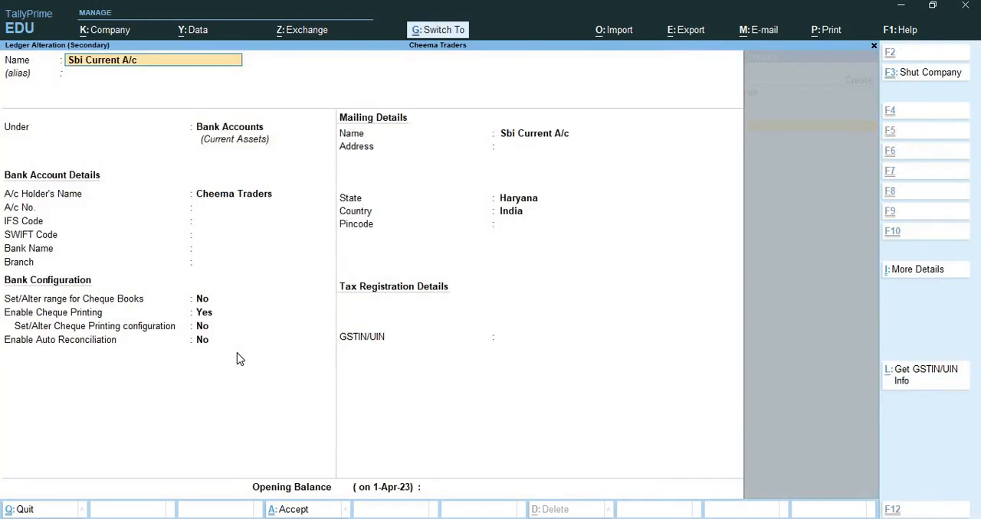
key("Return")
key("Return")
key("Return")
key("Return")
key("Return")
key("Return")
key("Return")
key("Return")
key("Return")
key("Return")
key("Return")
key("Return")
key("Return")
key("Return")
key("Return")
key("Return")
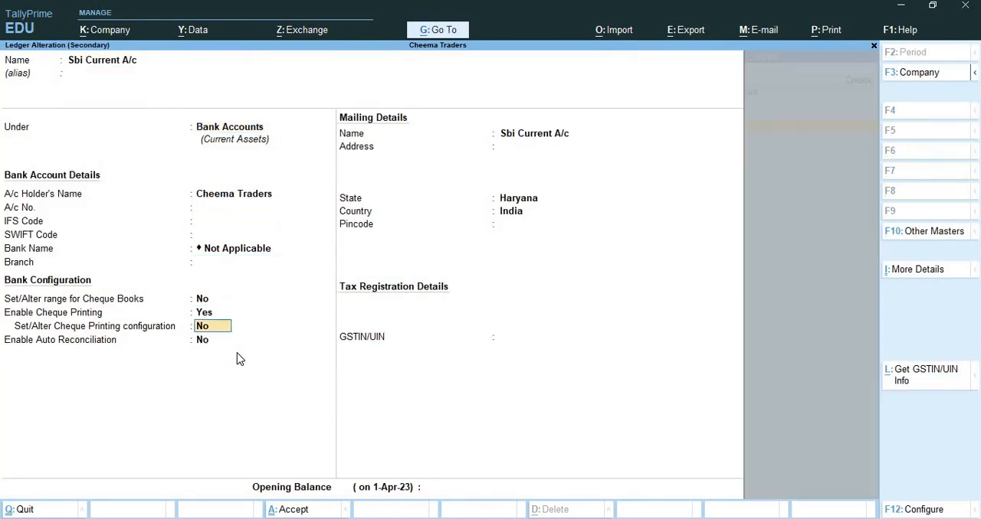
key("Return")
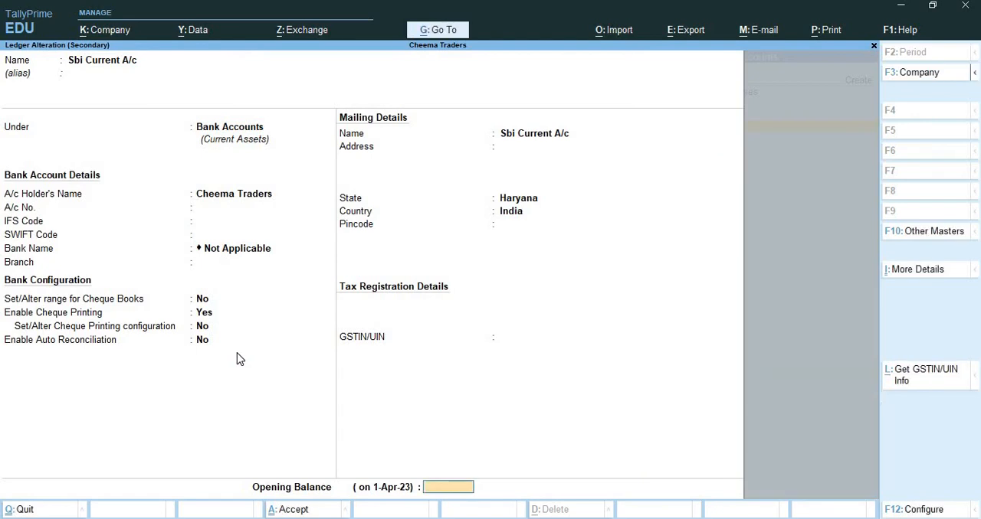
type("12,00,000")
key("Return")
key("Return")
key("Return")
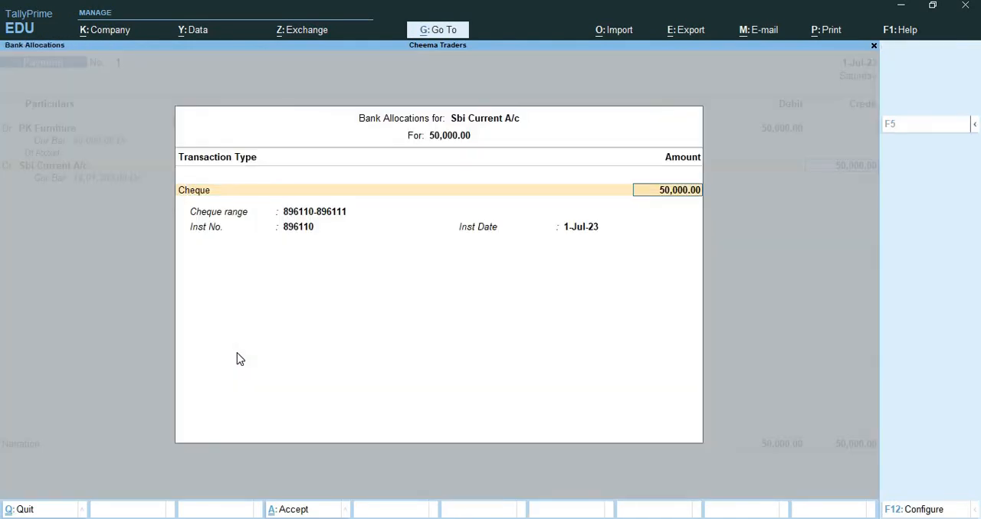
key("Return")
key("shift+Tab")
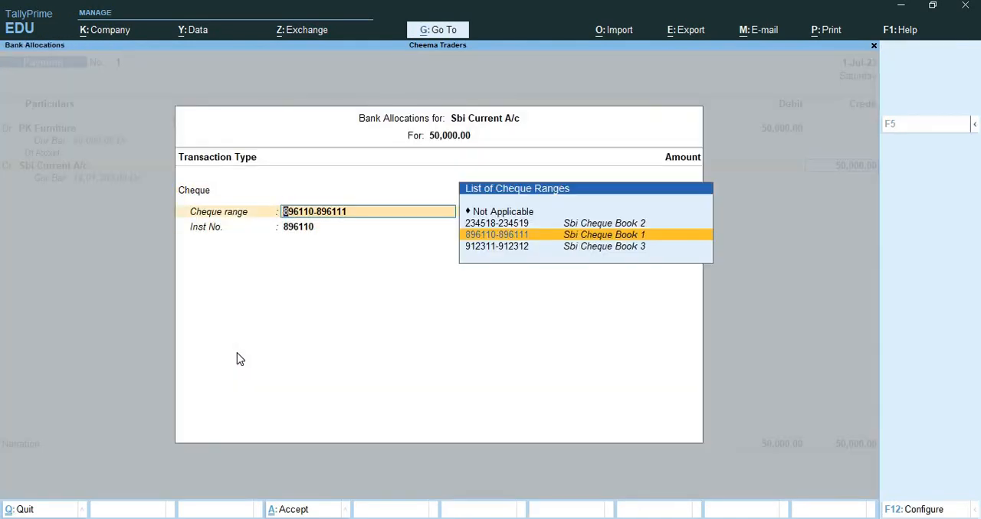
key("Down")
key("Return")
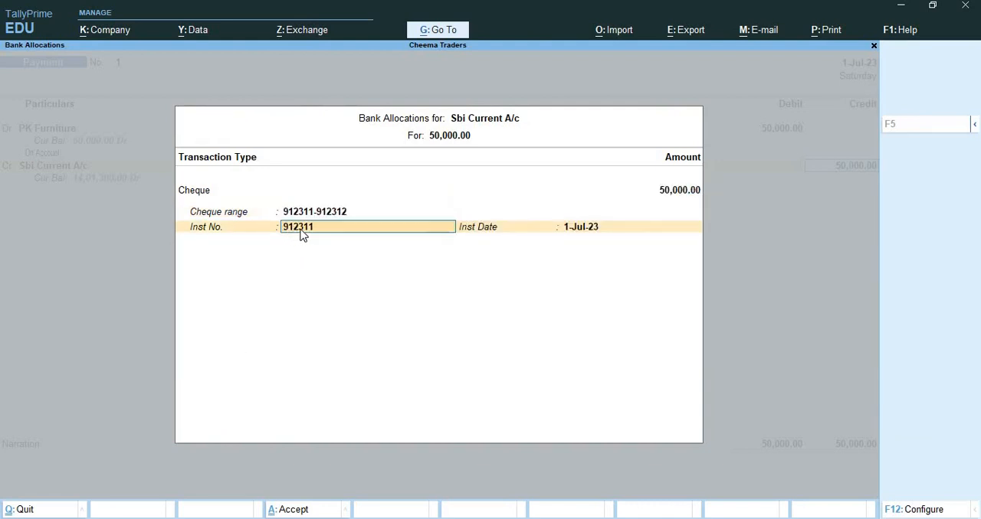
Step: Accept the cheque number and date, save the payment voucher without a narration, and return to the Gateway of Tally
key("Return")
key("Return")
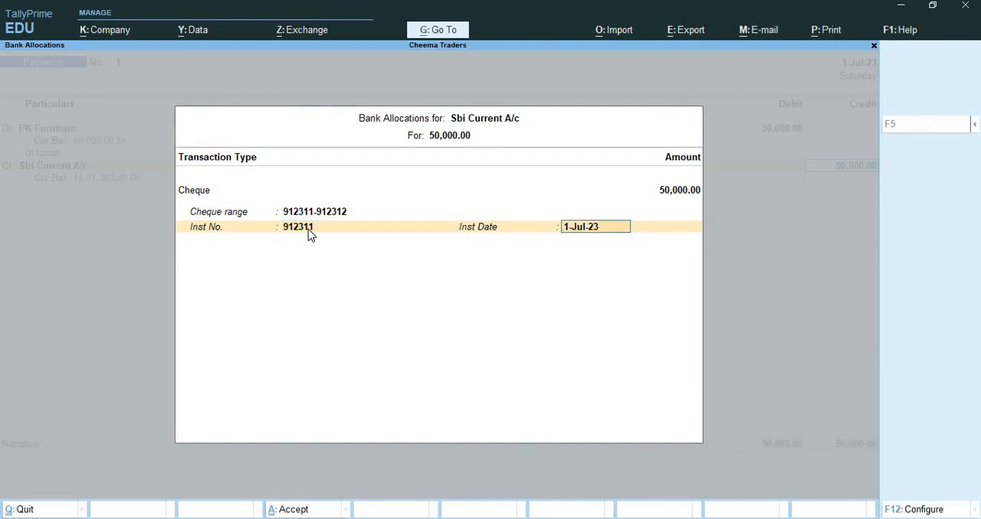
key("Return")
key("Return")
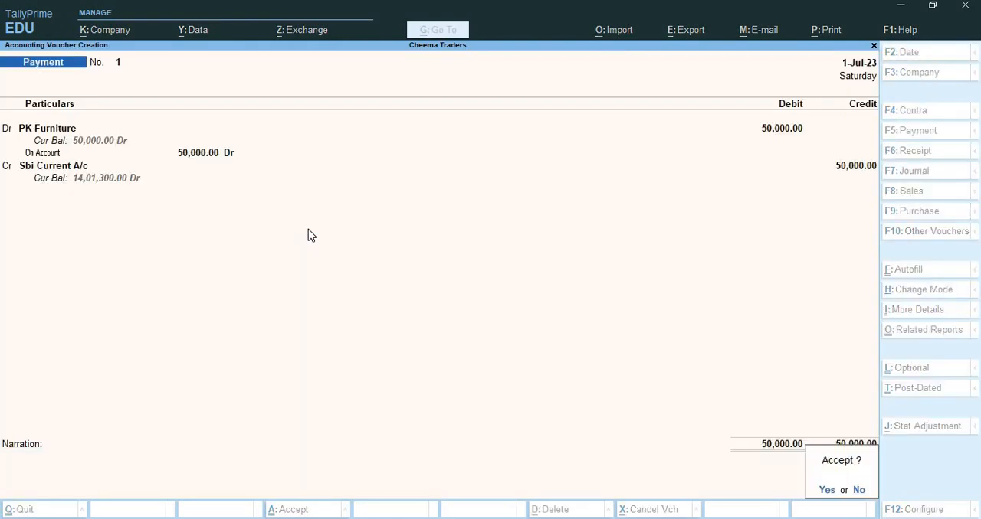
key("Return")
key("Escape")
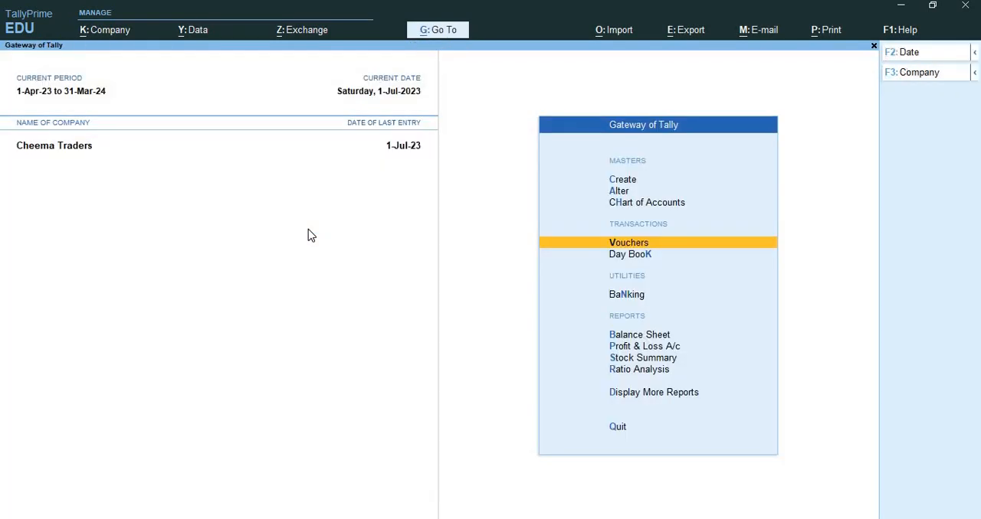
Step: Open the banking Payment Advice report for the PK Furniture ledger
key("Down")
key("Down")
key("Down")
key("Up")
key("Return")
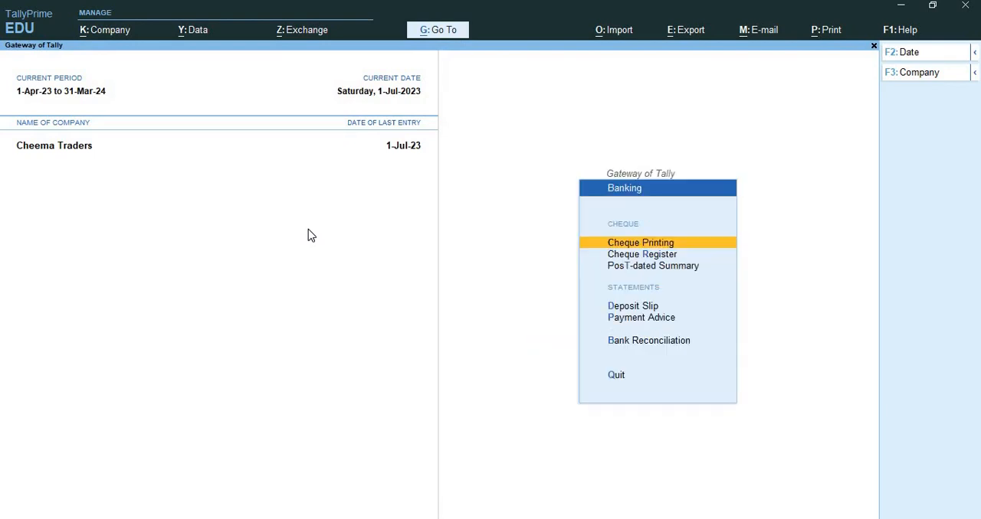
key("Down")
key("Down")
key("Down")
key("Down")
key("Return")
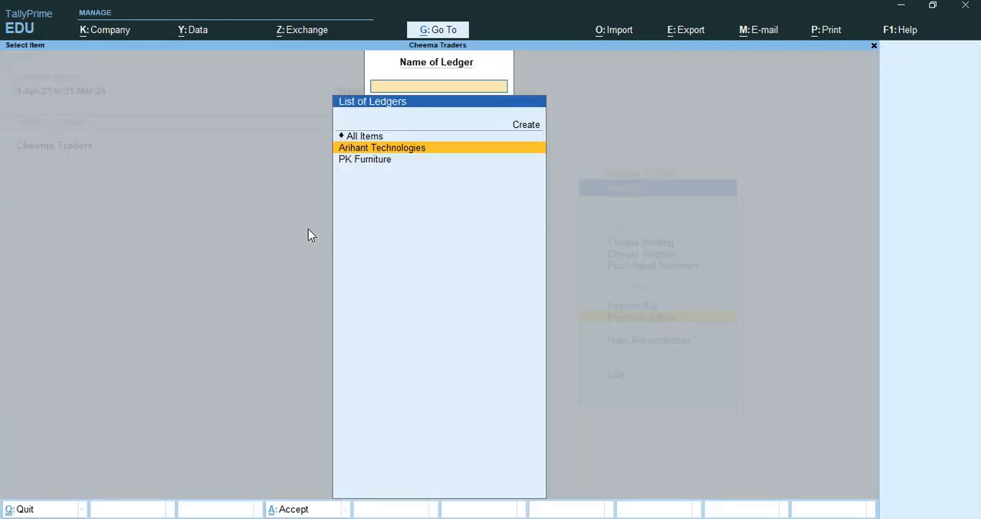
key("Down")
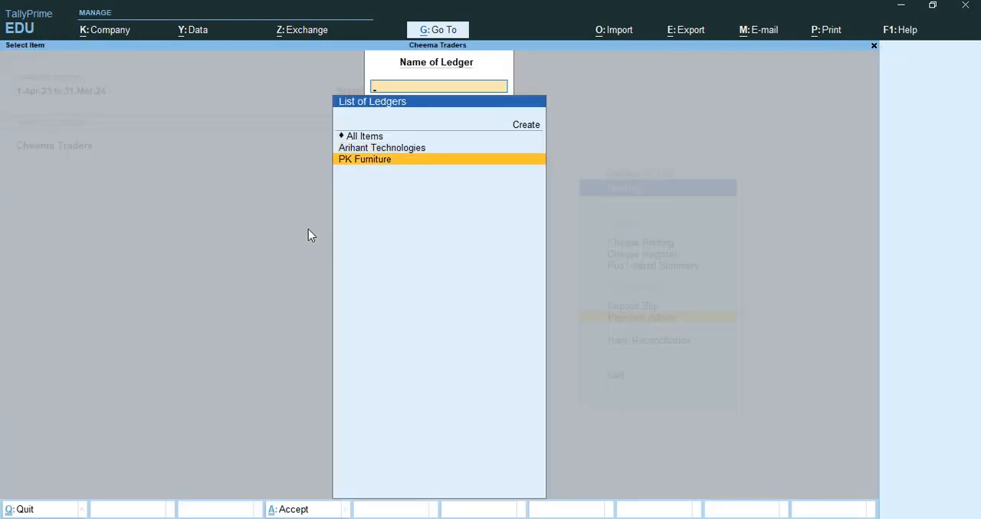
key("Return")
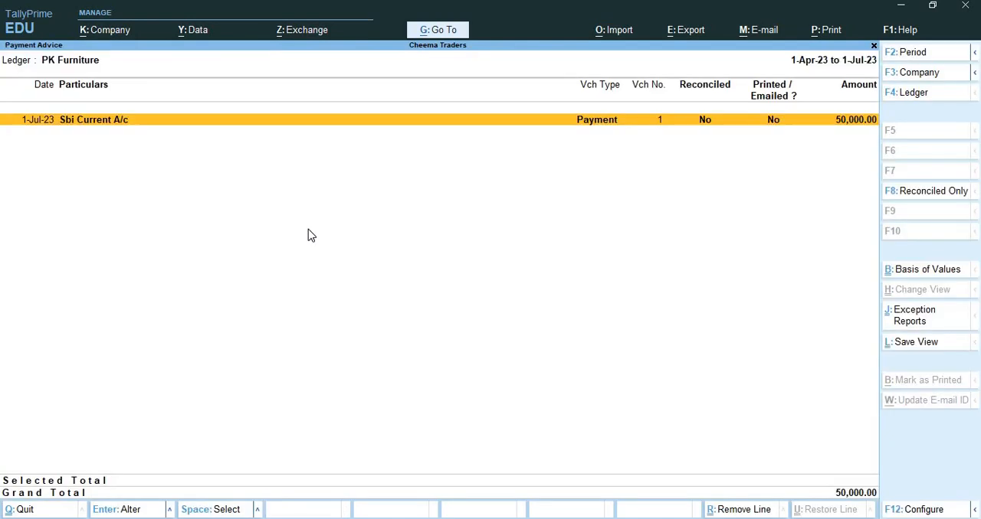
Step: Select the 1-Jul-23 Sbi Current A/c payment and show an enlarged print preview of its payment advice
key("space")
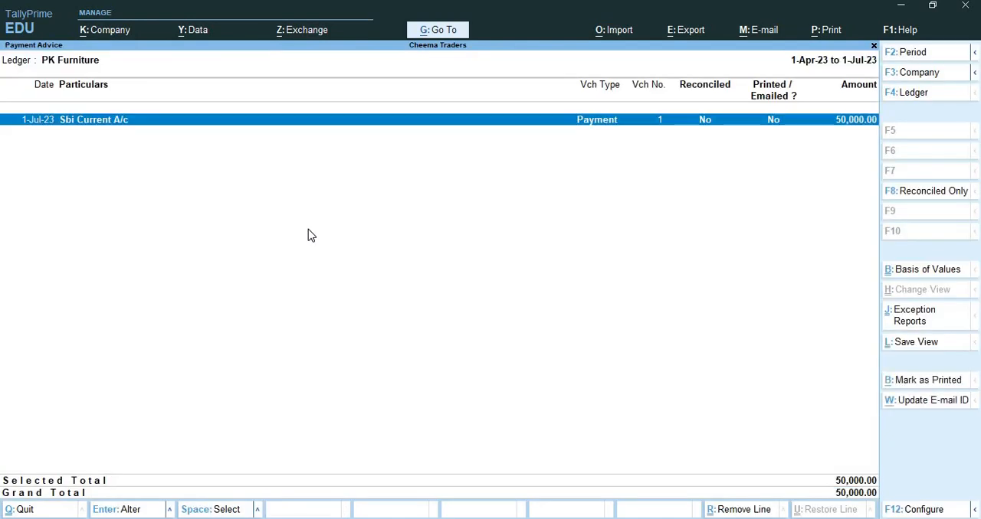
key("alt+p")
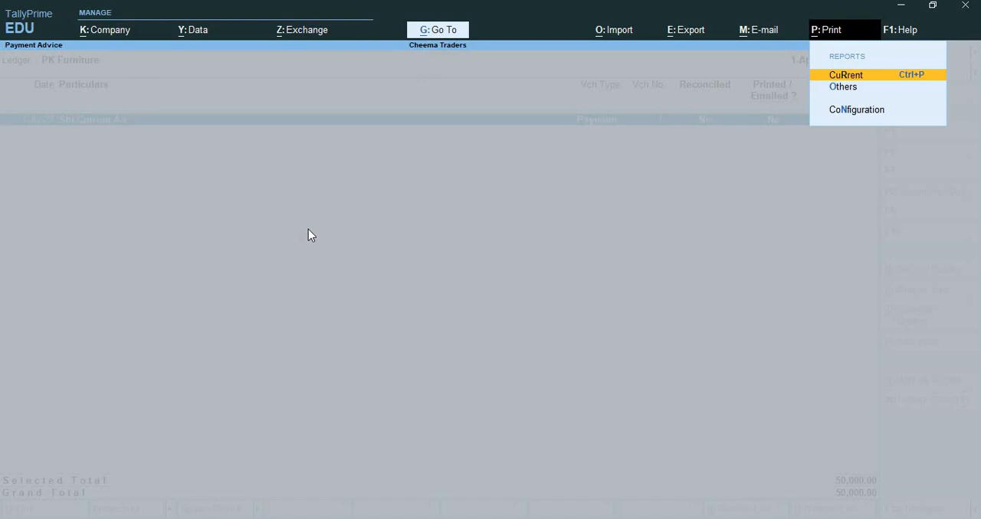
key("Return")
key("i")
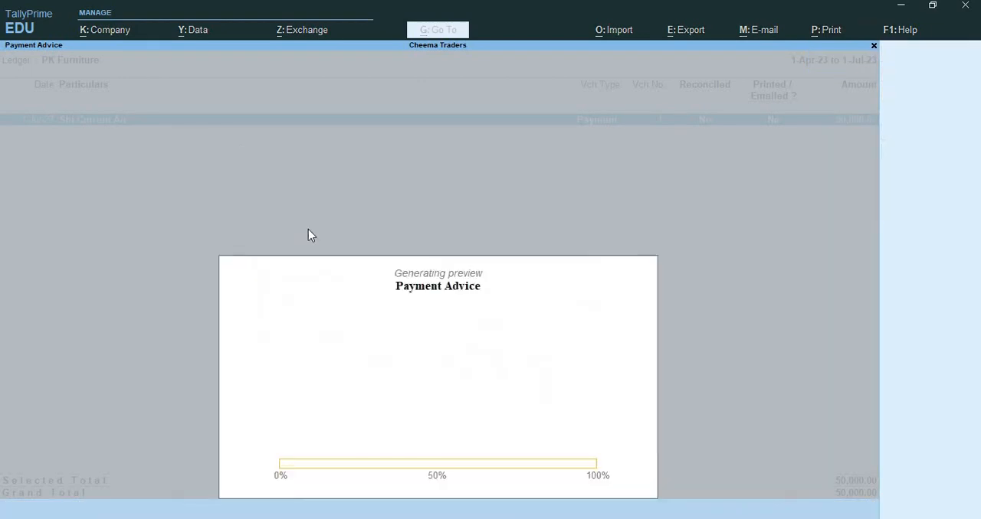
key("alt+z")
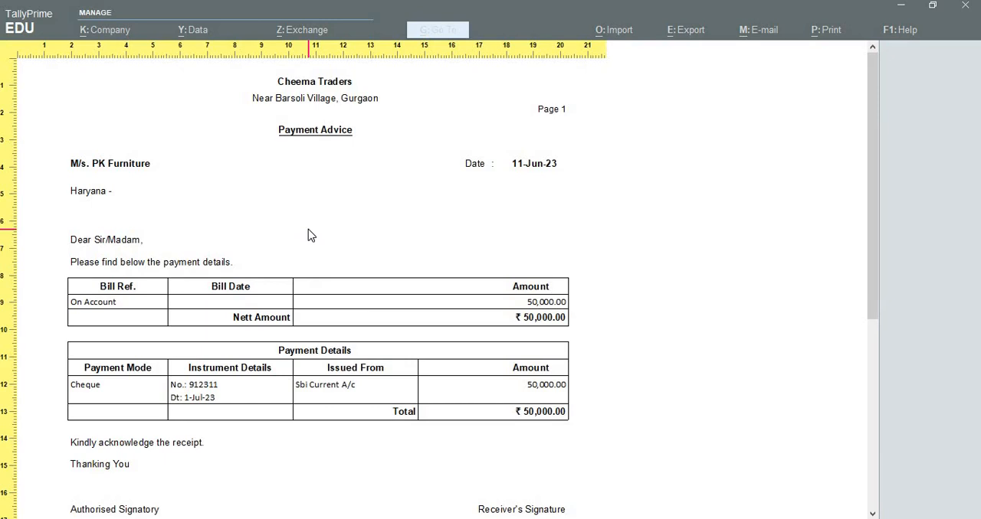
Step: Examine the bill, payment mode and instrument details in the payment advice preview, and return to the Gateway of Tally
key("Down")
key("Down")
key("Down")
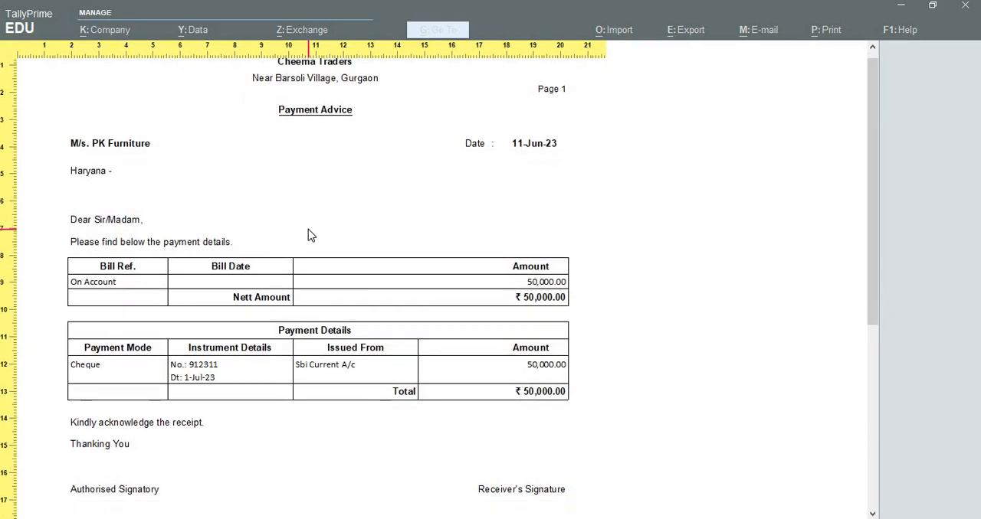
key("Down")
key("Down")
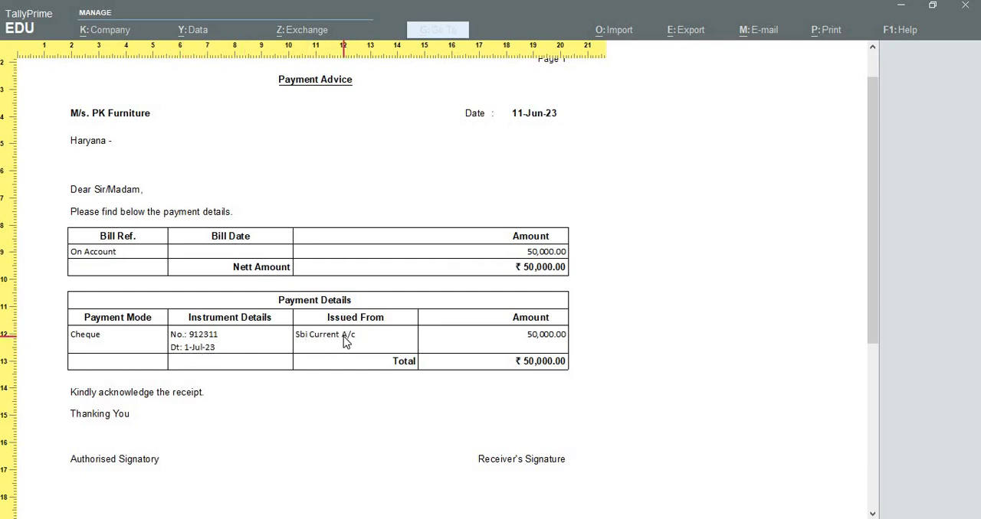
scroll(344, 337, "down", 5)
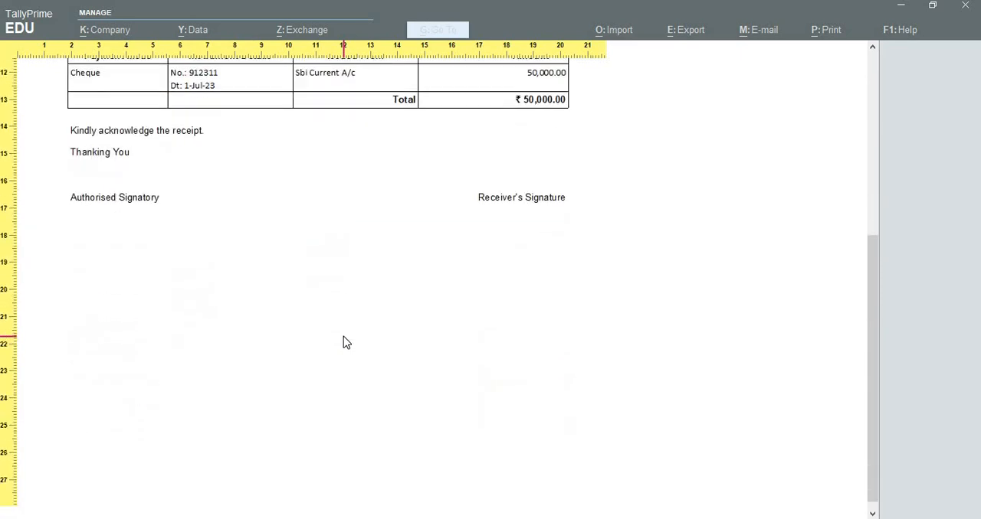
scroll(343, 337, "up", 5)
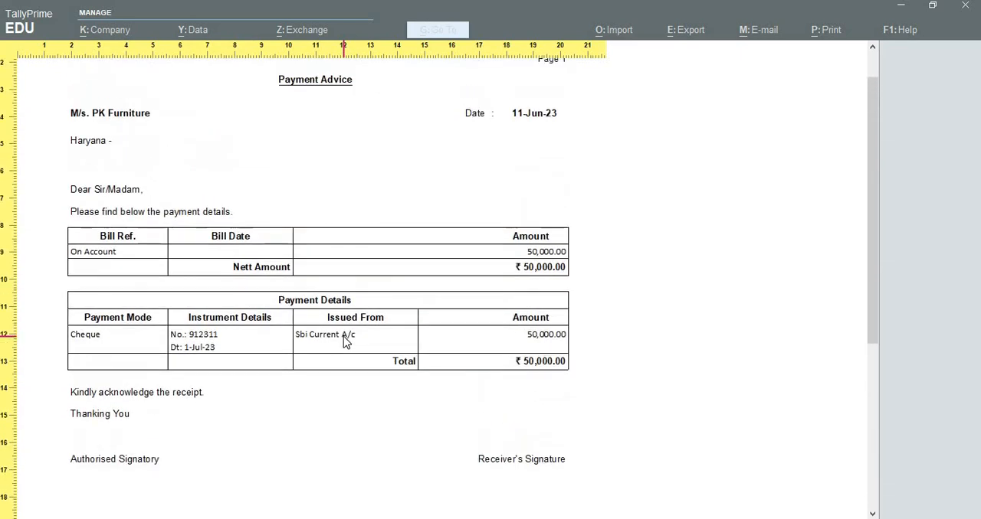
scroll(344, 342, "up", 2)
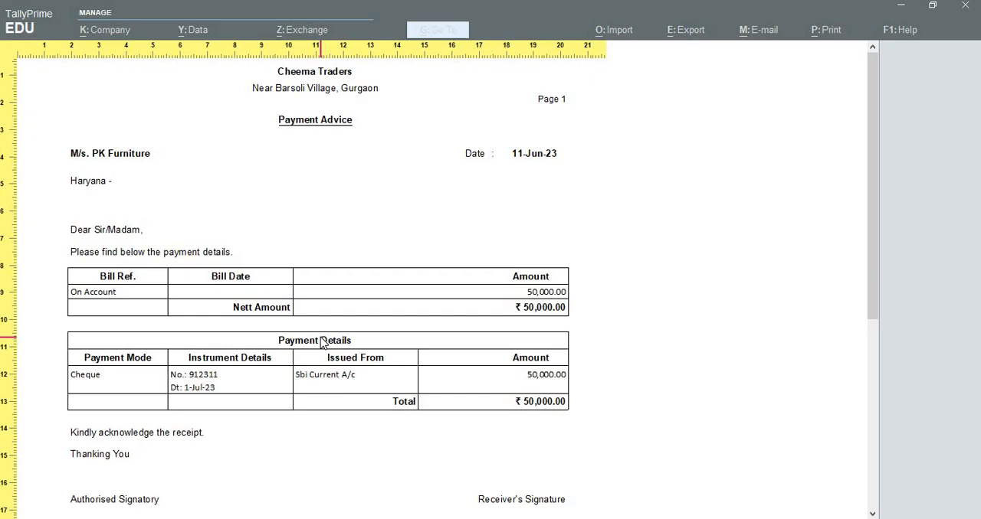
key("Escape")
key("Escape")
key("Escape")
key("Escape")
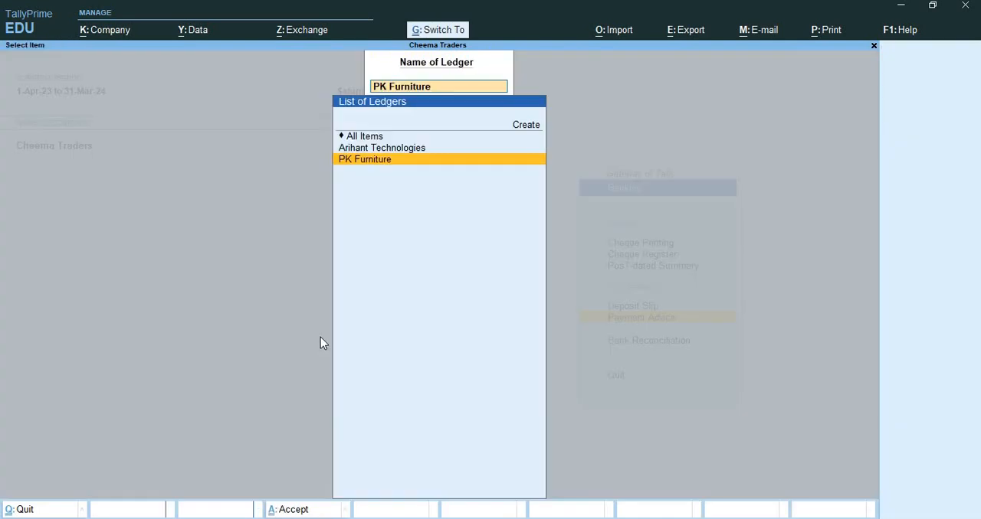
key("Escape")
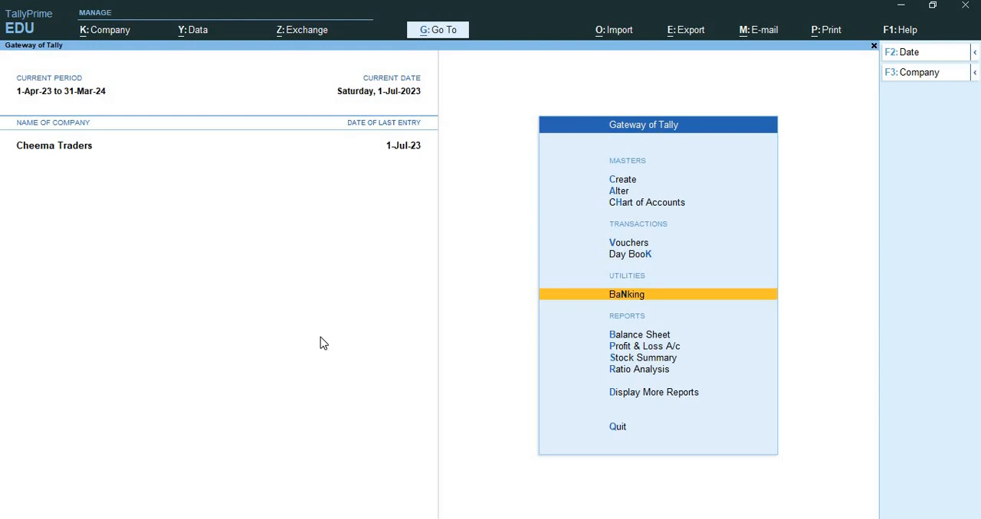
Step: Start a new contra voucher dated 2-Apr-23
key("Up")
key("Up")
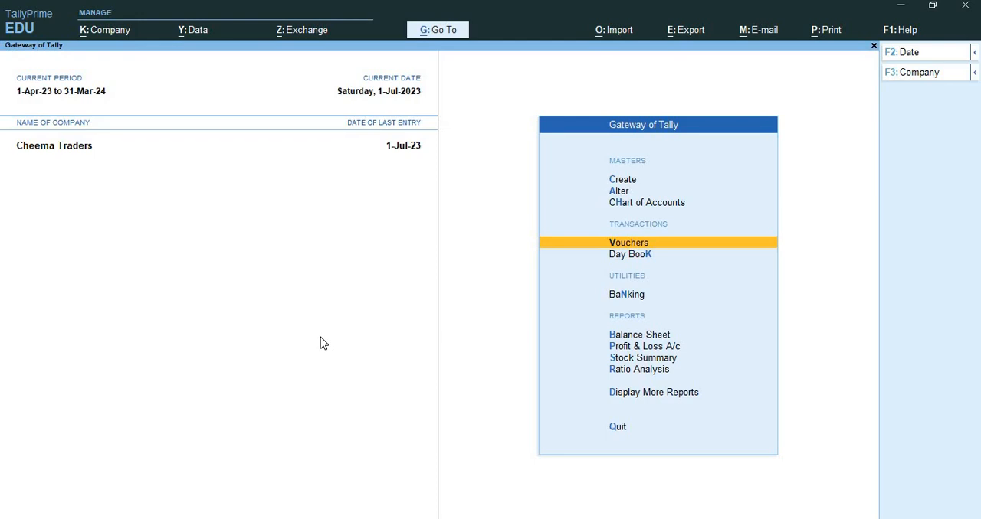
key("Return")
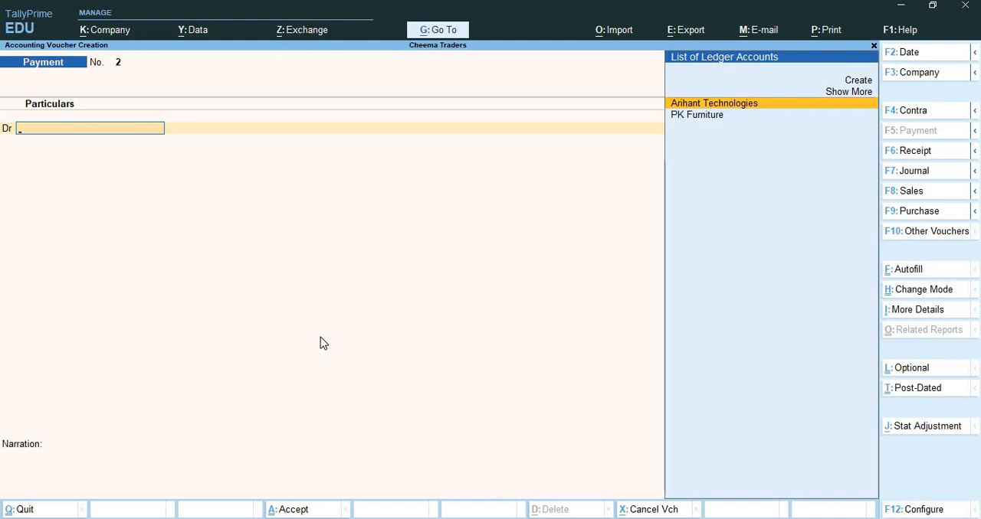
key("F2")
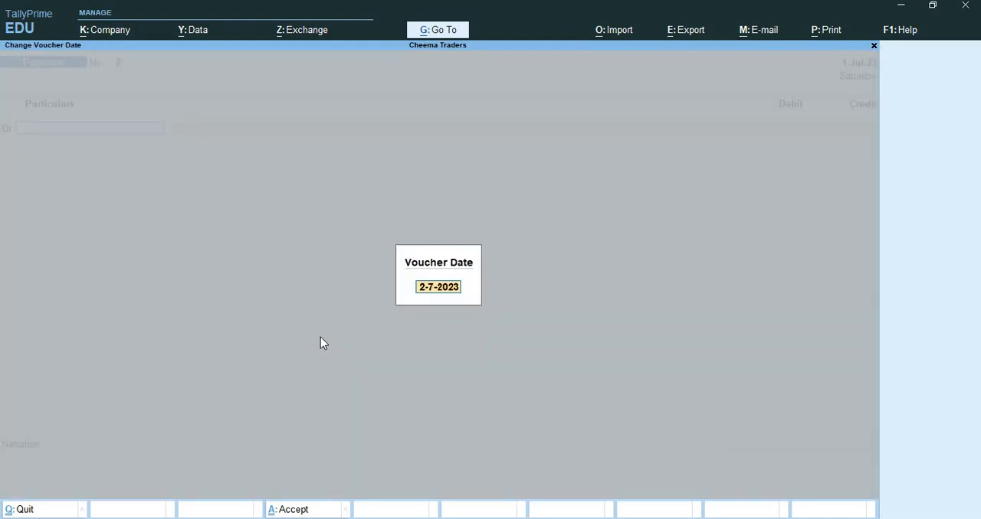
type("2-7")
key("Return")
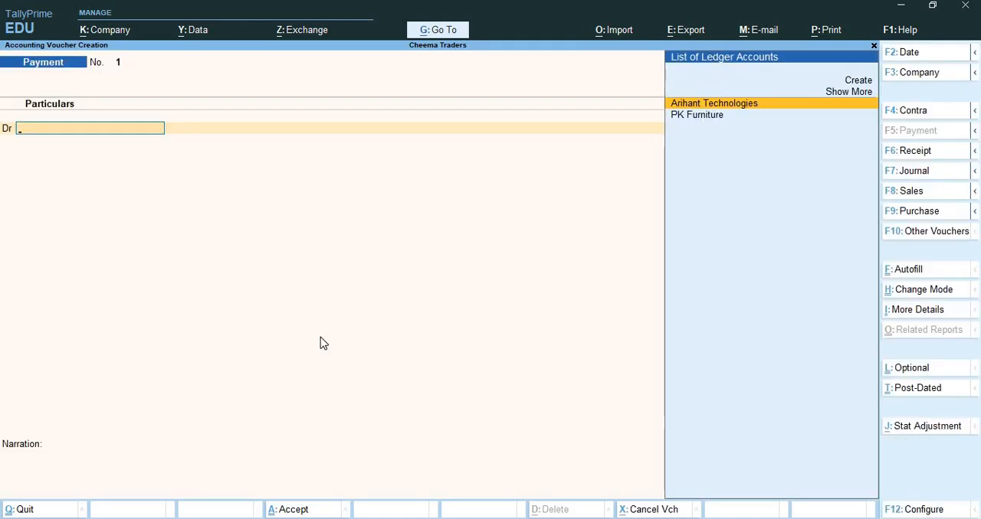
key("F4")
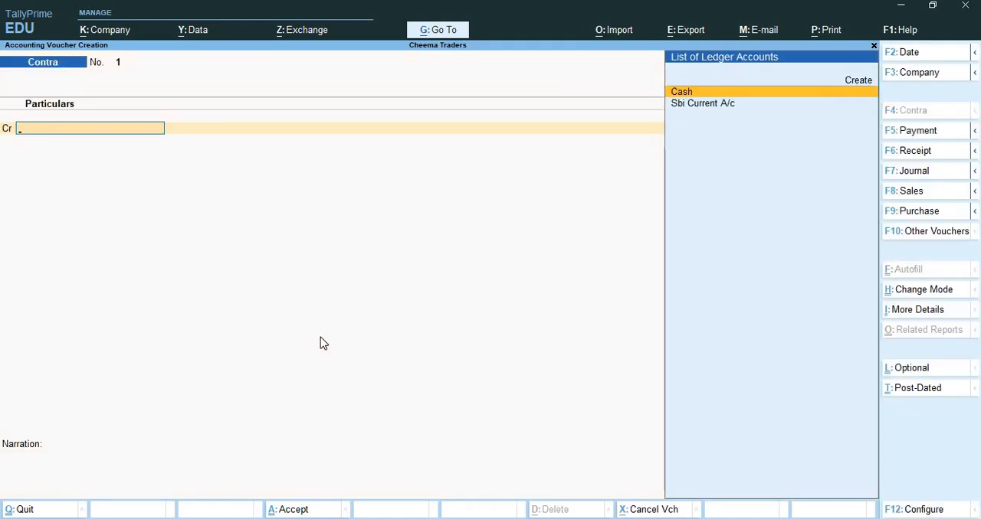
Step: Credit Cash with 1,00,000 in the contra voucher and choose Sbi Current A/c as the debit ledger
type("Cas")
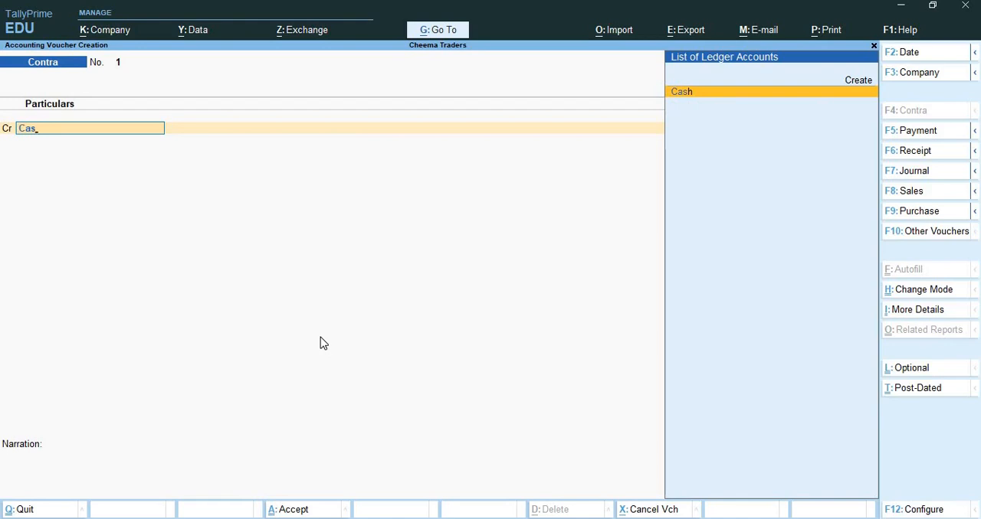
key("Return")
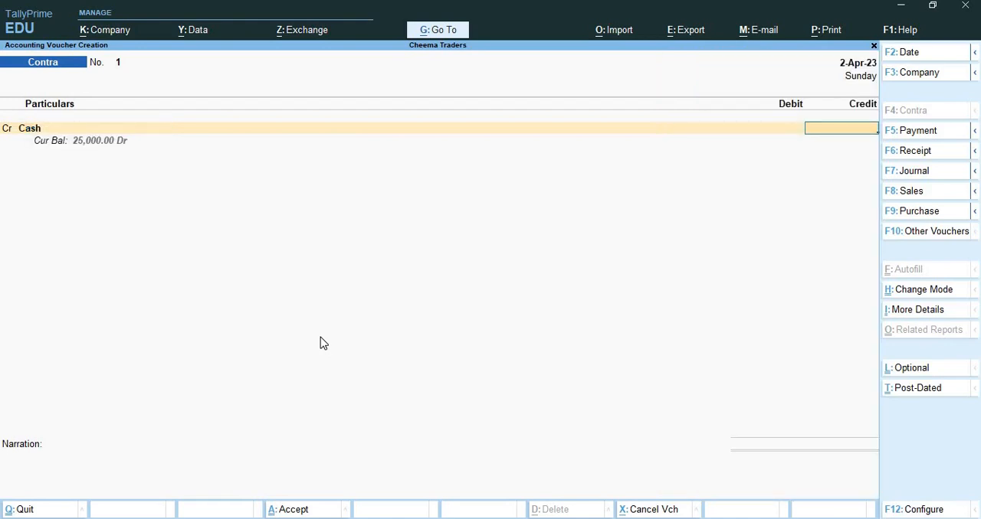
type("1,00,000")
key("Return")
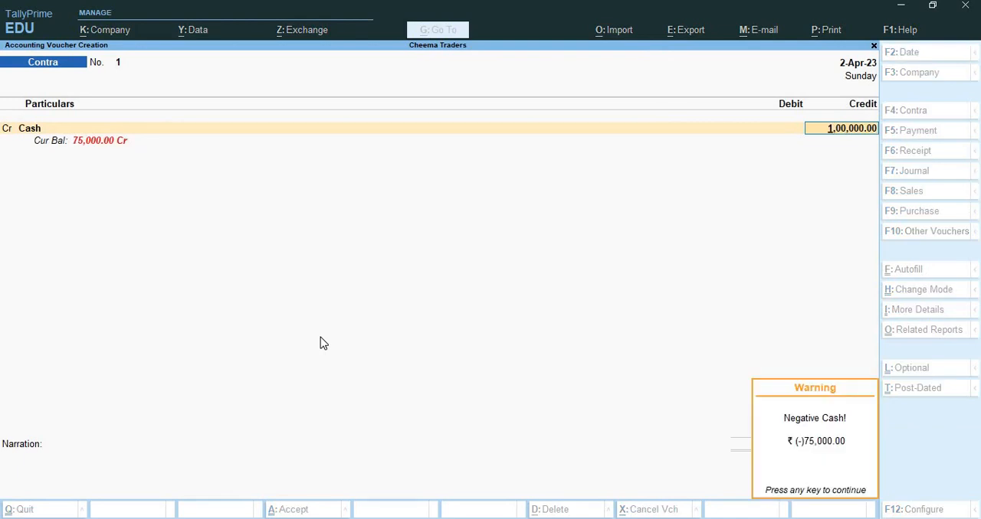
key("Return")
Step: Alter the Cash ledger from the voucher to have an opening balance of 20,00,000, and save it
key("BackSpace")
key("BackSpace")
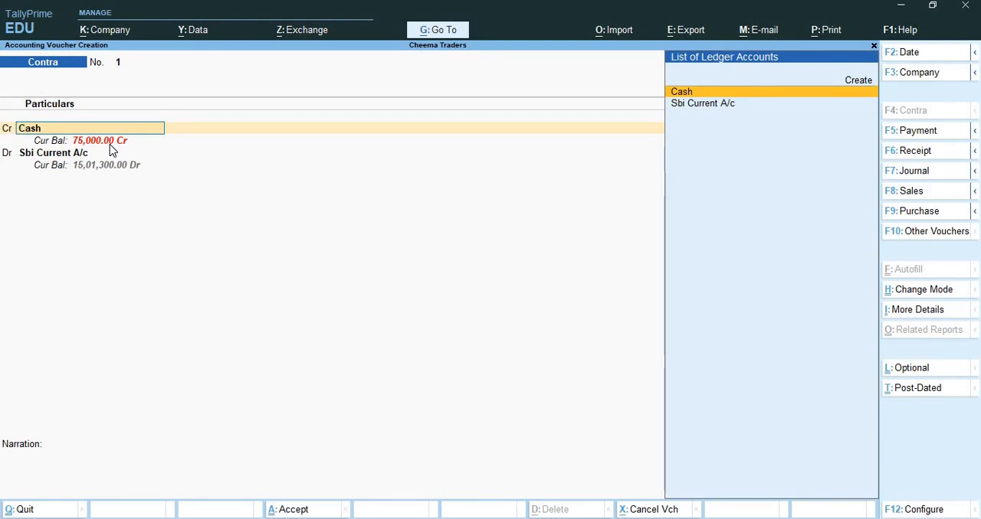
key("ctrl+Return")
key("Return")
key("Return")
key("Return")
key("Return")
key("Return")
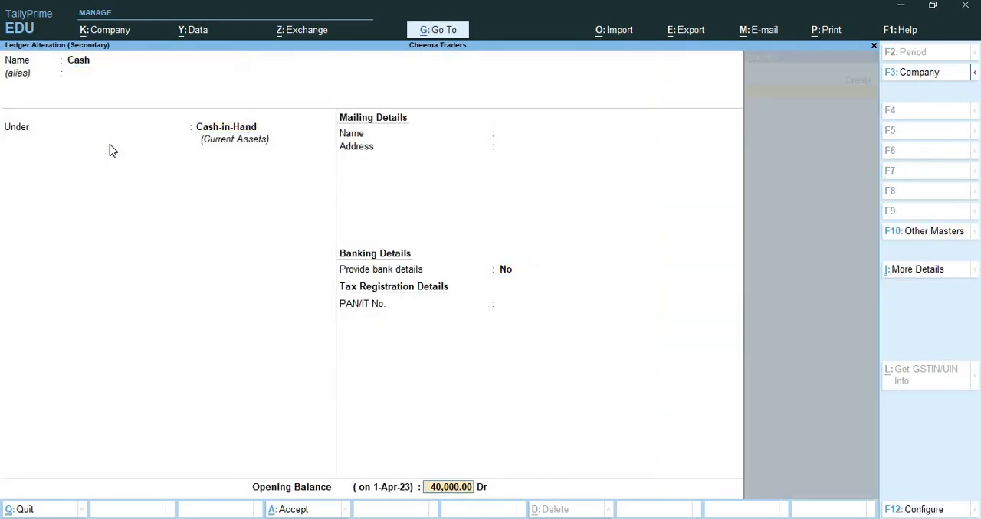
key("Return")
key("BackSpace")
type("20,00,000")
key("Return")
left_click(109, 144)
key("Return")
key("Return")
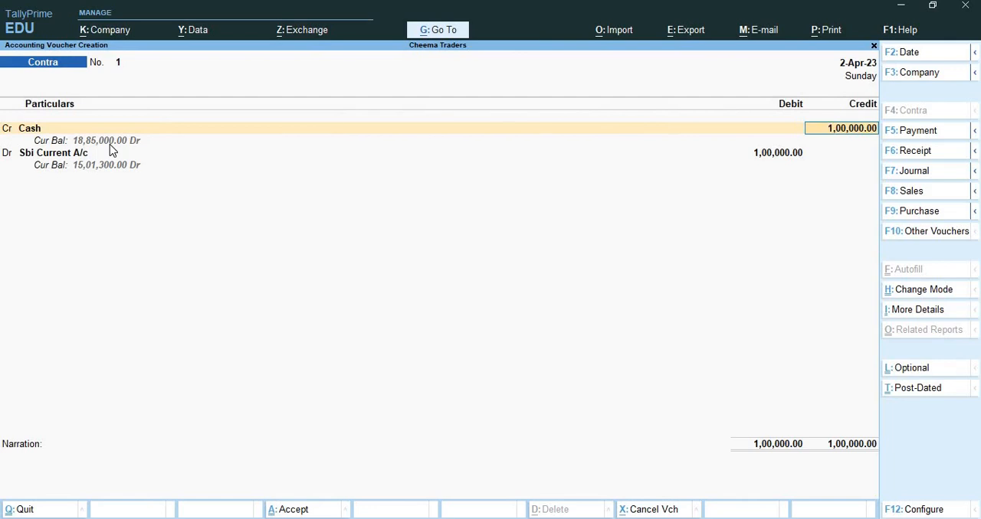
Step: Open the Sbi Current A/c ledger for alteration from the voucher's debit line and enable setting its cheque book ranges
key("Return")
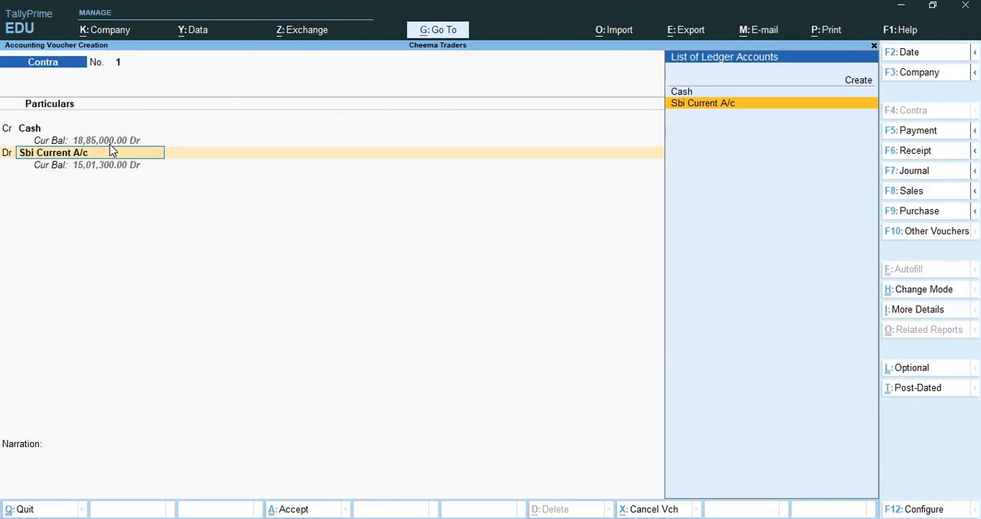
key("ctrl+Return")
key("Return")
key("Return")
key("Return")
key("Return")
key("Return")
key("Return")
key("Return")
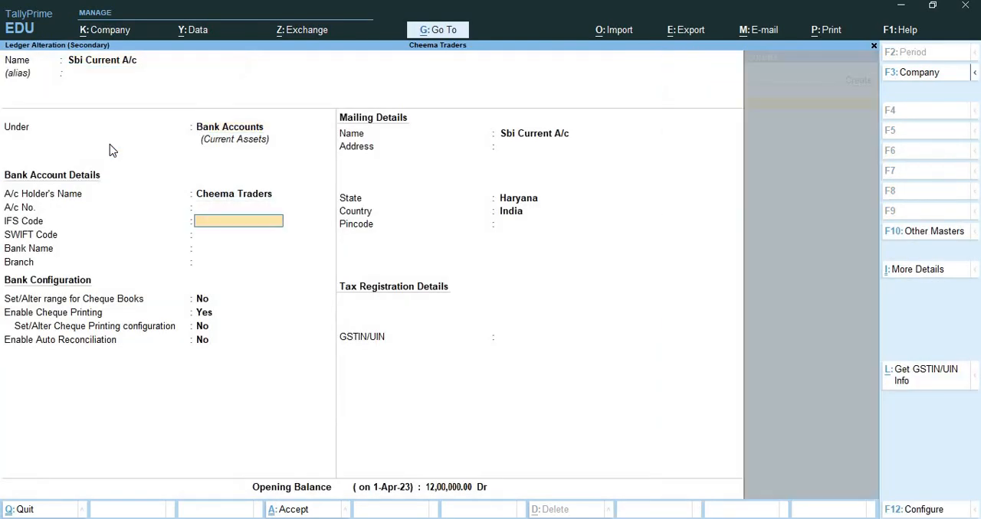
type("ye")
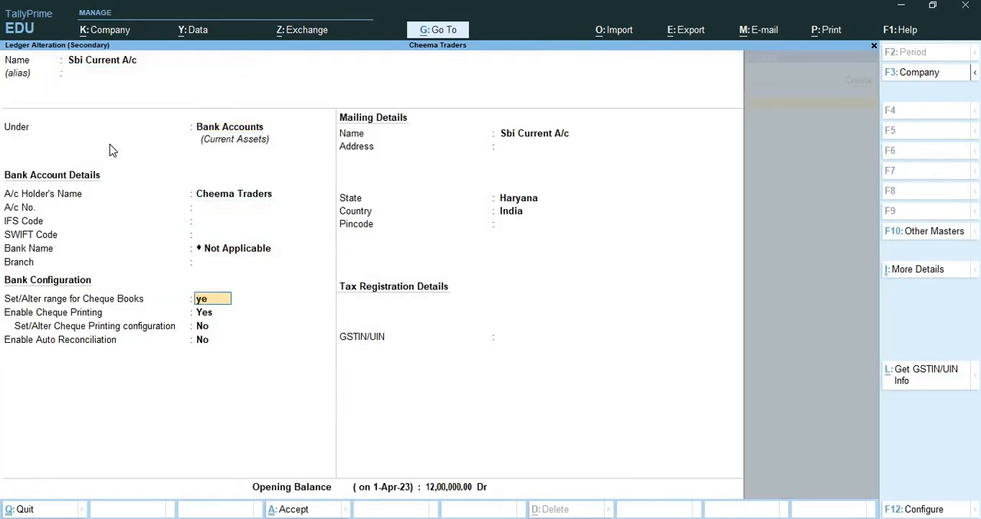
key("Return")
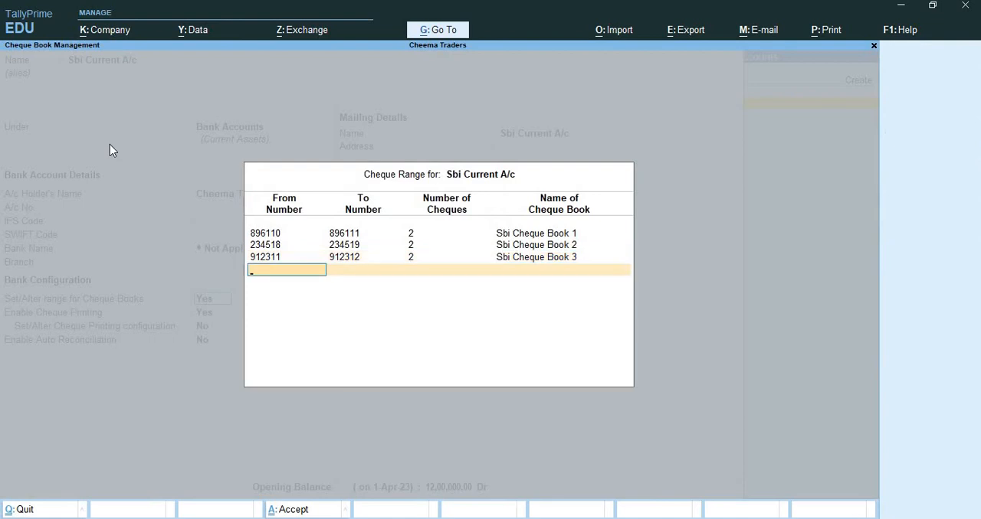
Step: Add the cheque range 273434 to 273435 named Sbi Cheque Book 4 to Sbi Current A/c
type("273434")
key("Return")
type("2")
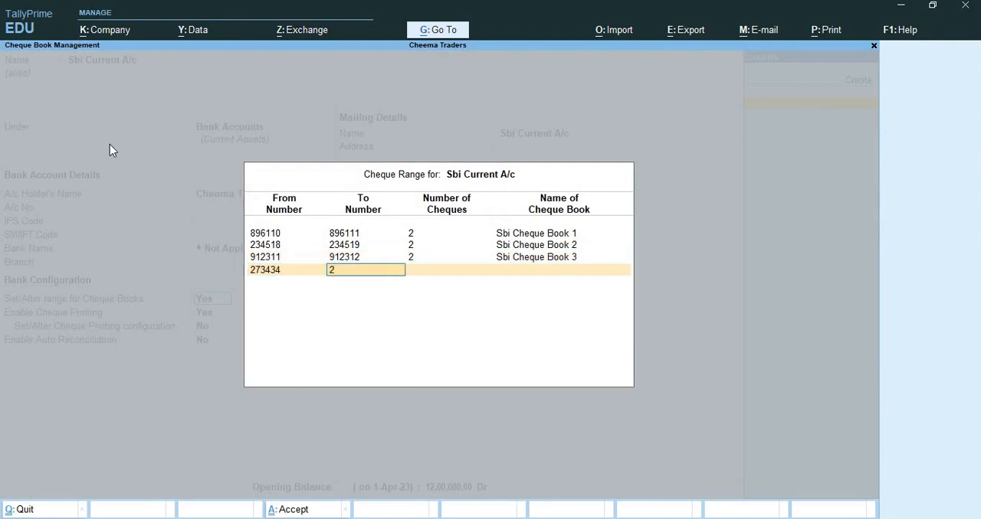
type("73435")
key("Return")
type("Sbi")
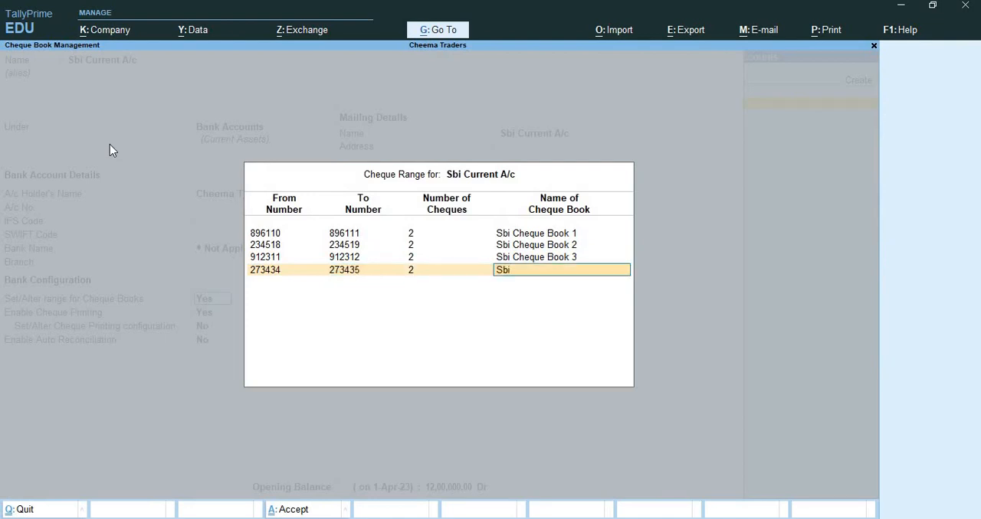
type(" Chequqe Book 4")
key("Return")
Step: Accept the remaining Sbi Current A/c details, save the ledger and continue to the contra voucher's bank allocation
key("Return")
key("Return")
key("Return")
key("Return")
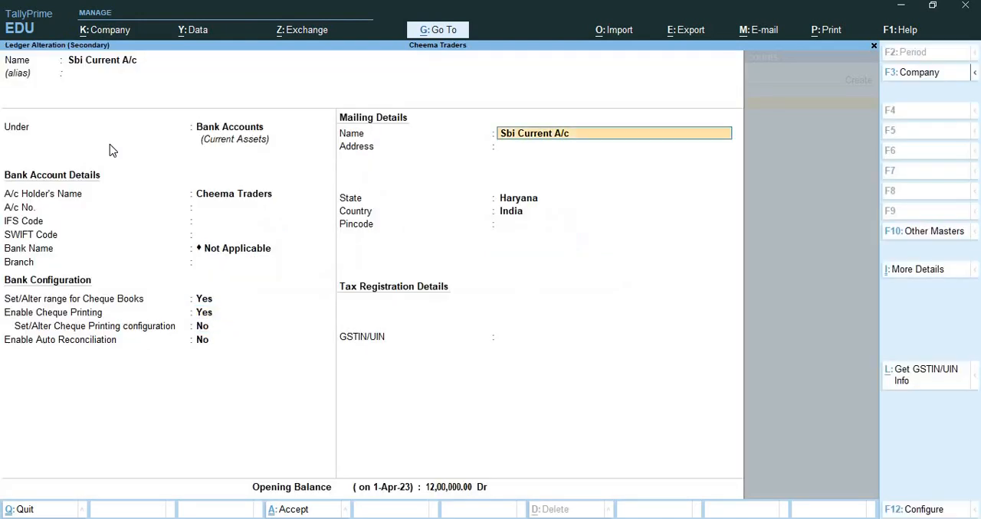
key("Return")
key("Return")
key("Return")
key("Return")
key("Return")
key("Return")
key("Return")
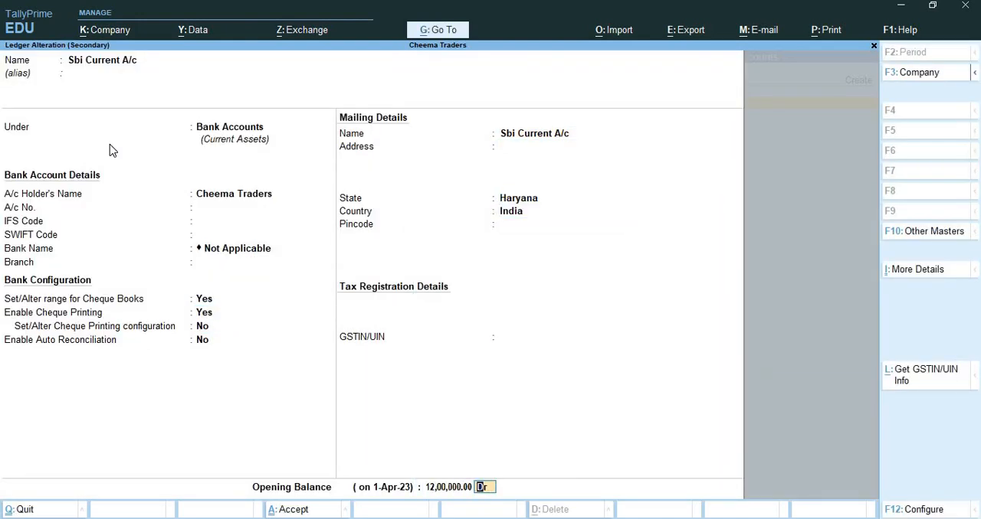
key("Return")
key("Return")
Step: Enter 50 notes of 2000 as the cash denominations for the 1,00,000 deposit into Sbi Current A/c
key("Return")
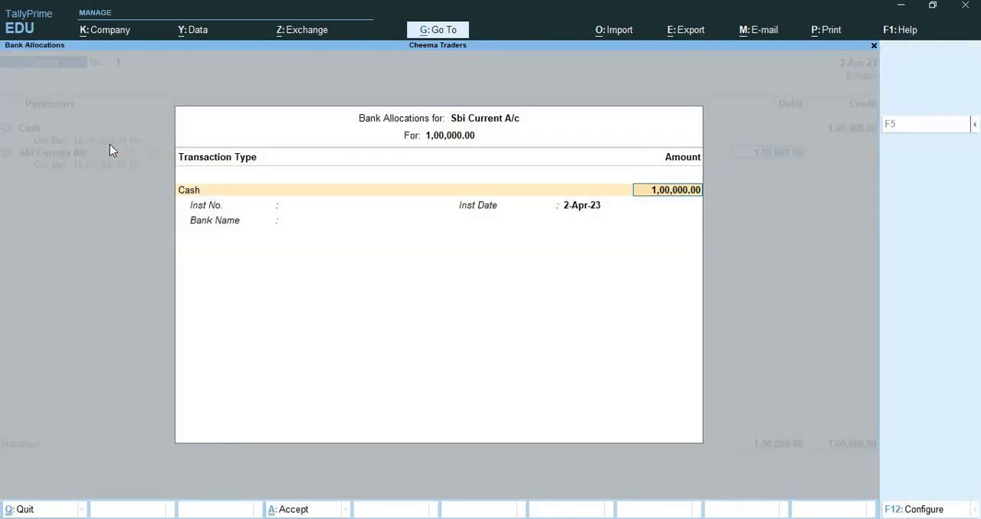
key("Return")
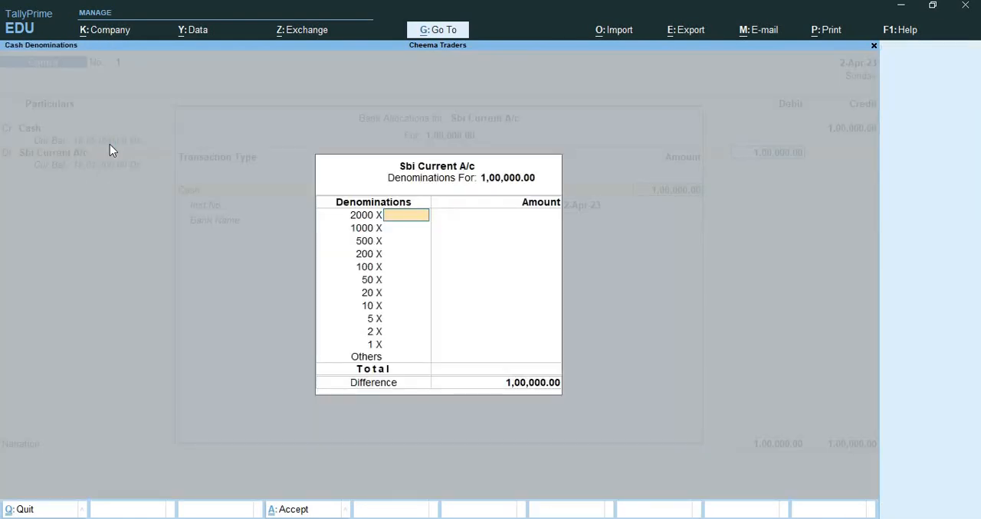
key("Return")
key("Up")
type("500")
key("Return")
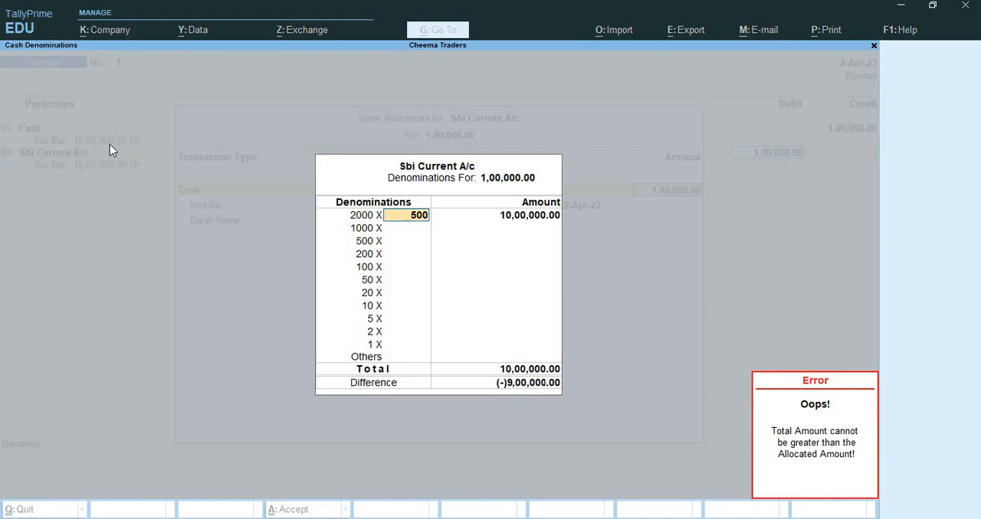
type("5")
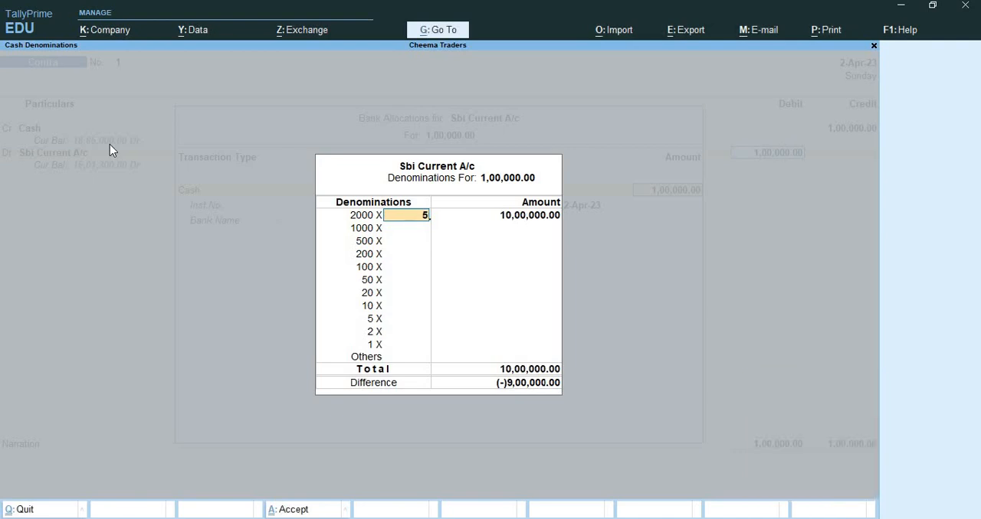
type("0")
key("Return")
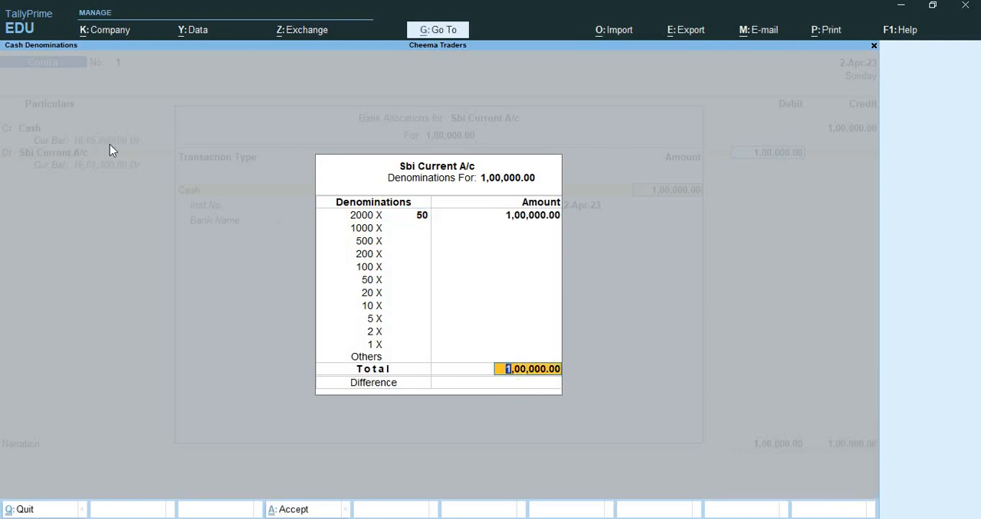
key("Return")
Step: Specify the bank name as SBI, enter 4 as the narration, and save the contra voucher
type("Sp")
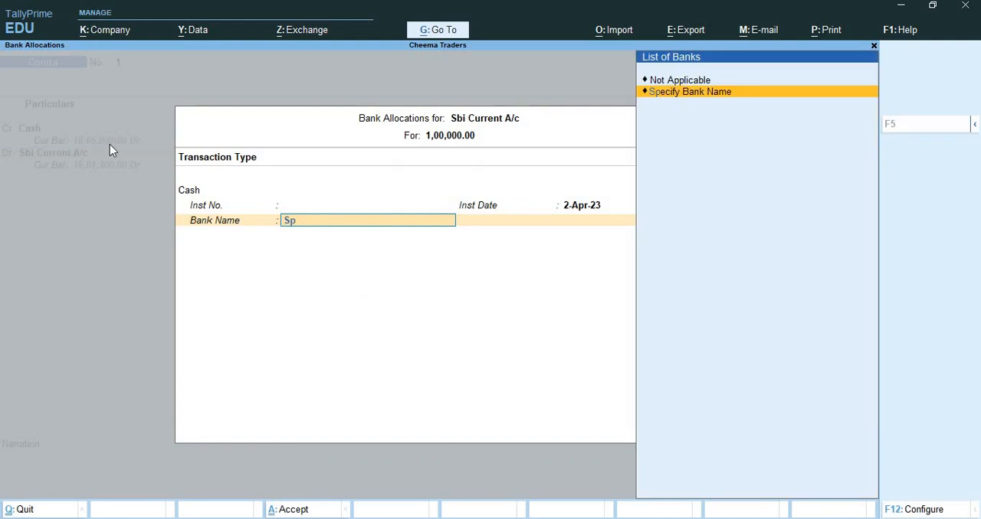
key("Return")
type("SBI")
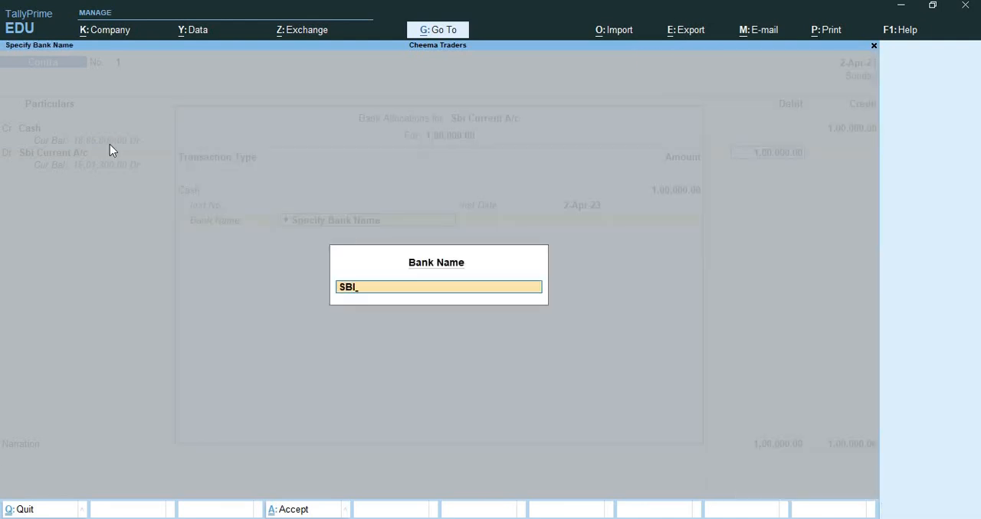
key("Return")
key("Return")
type("4")
key("Return")
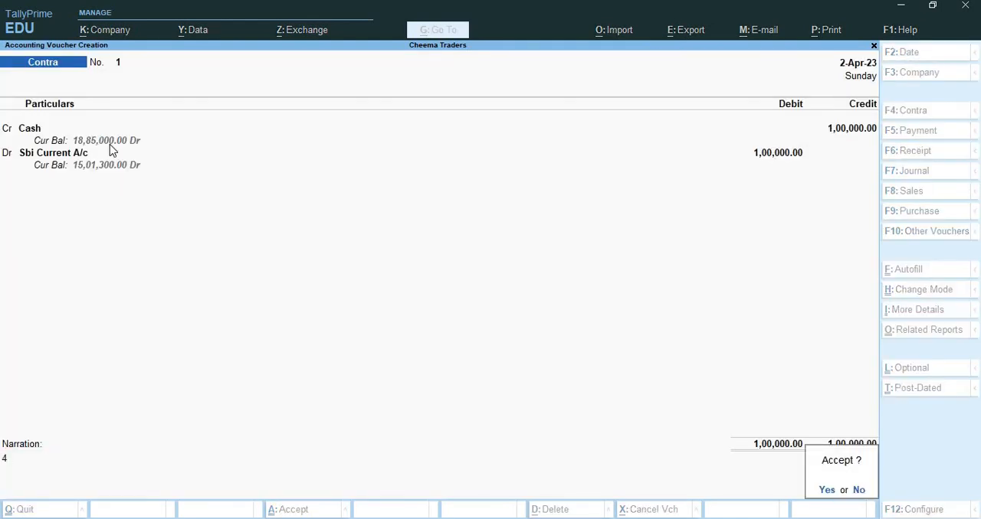
key("Return")
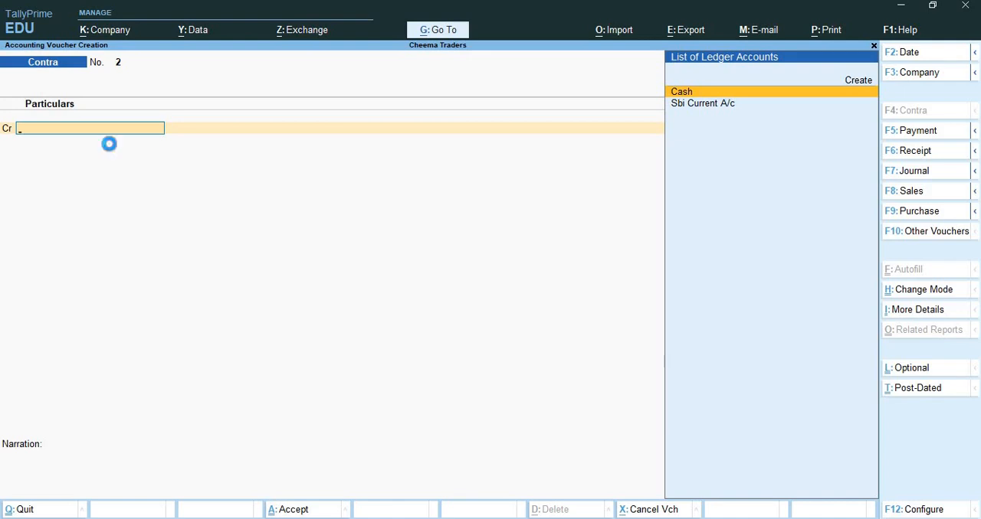
Step: Switch to a payment voucher and create a Travelling Expense ledger under Indirect Expenses for its debit line
key("F5")
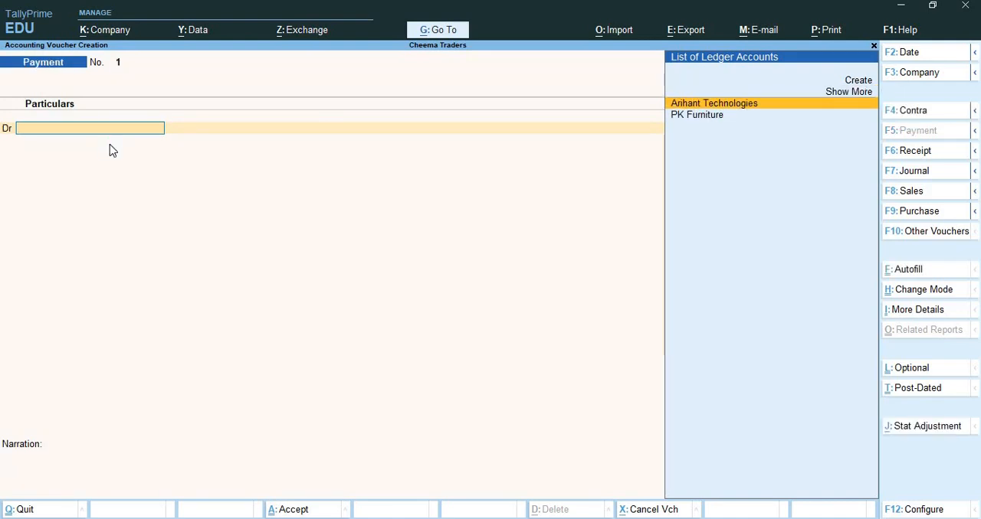
key("alt+c")
type("Trave")
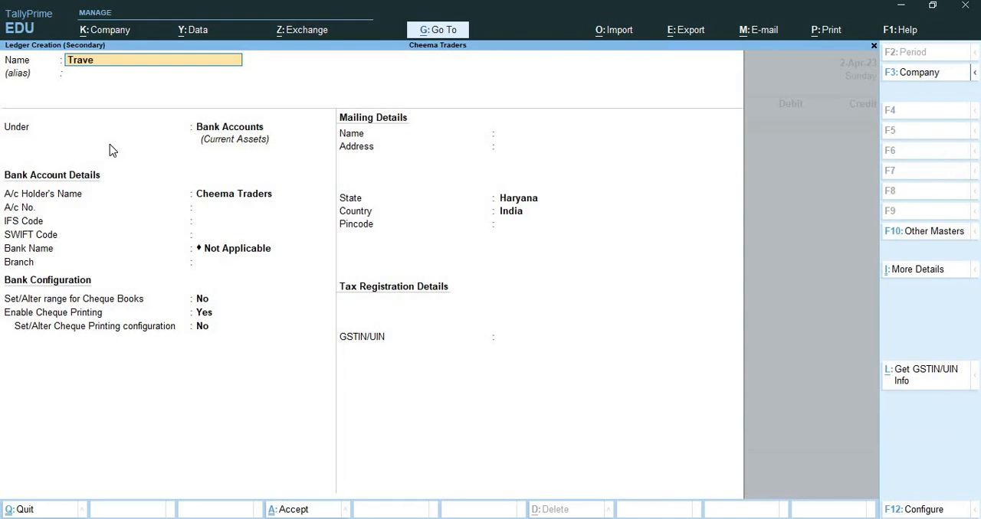
type("lling Expense")
key("Return")
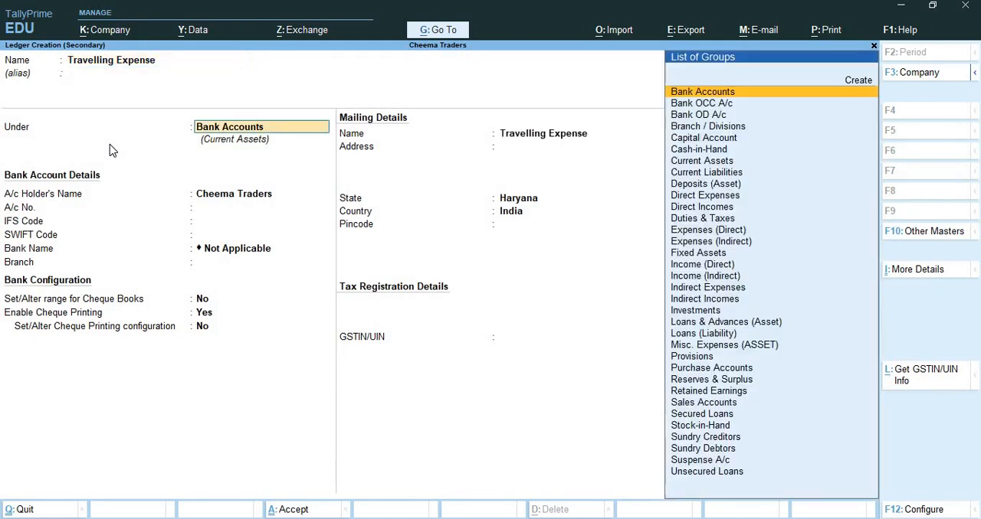
type("Ind")
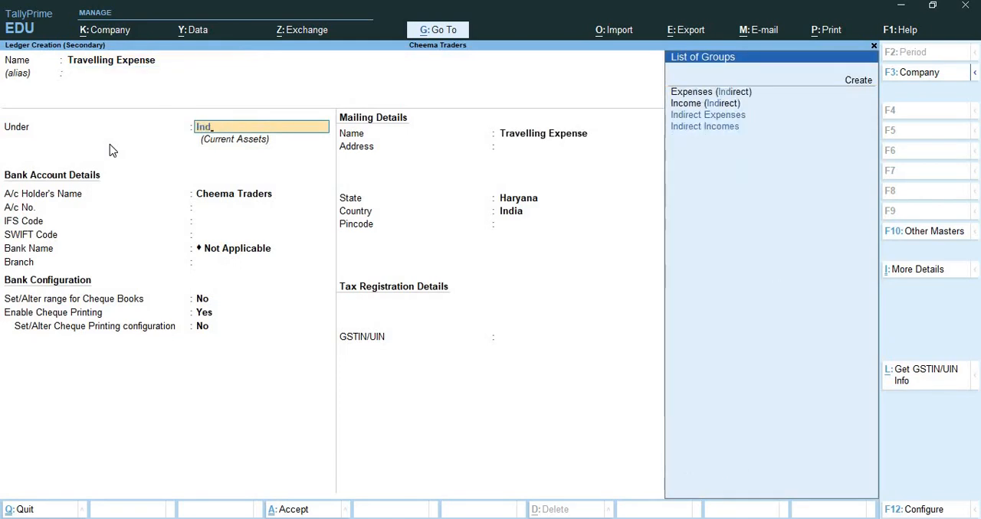
key("Return")
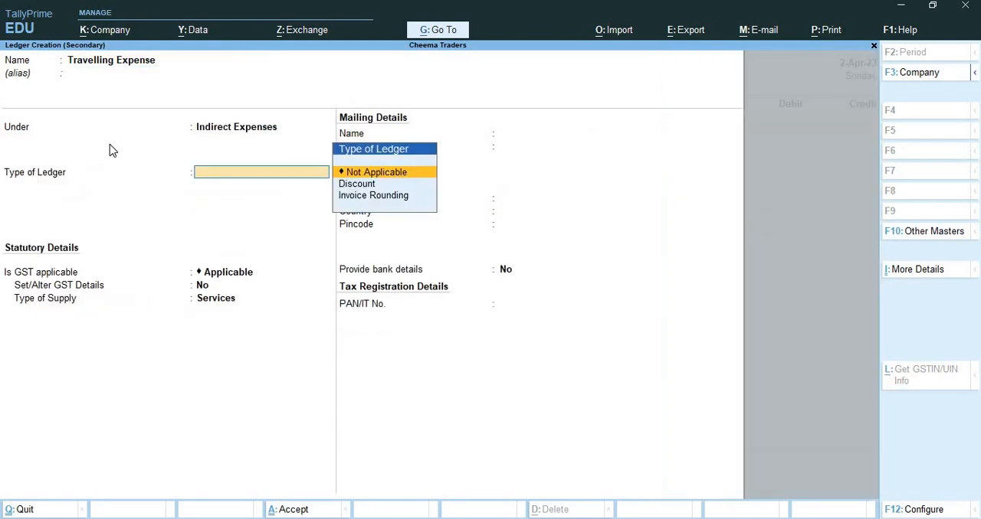
key("ctrl+a")
key("Return")
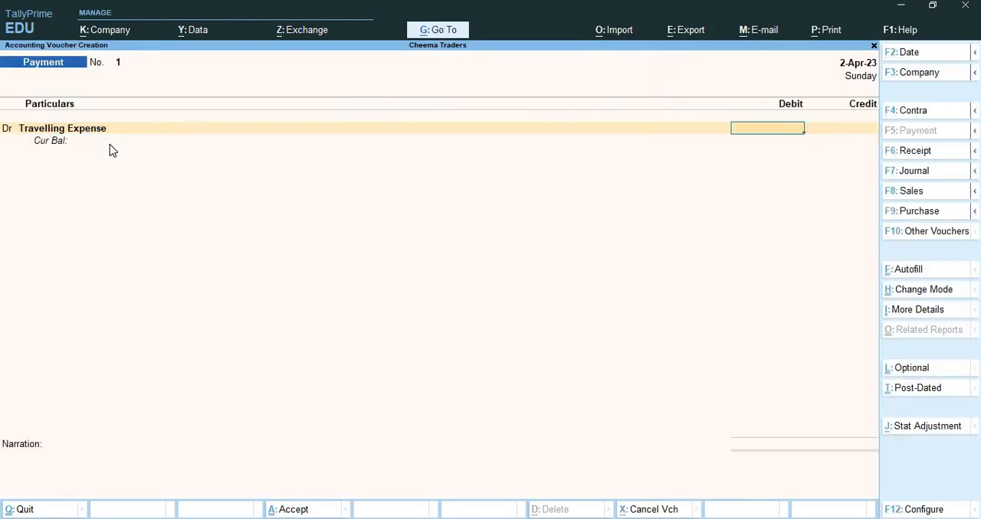
Step: Debit Travelling Expense with 7,500 and credit the amount to Sbi Current A/c
type("7500")
key("Return")
key("Return")
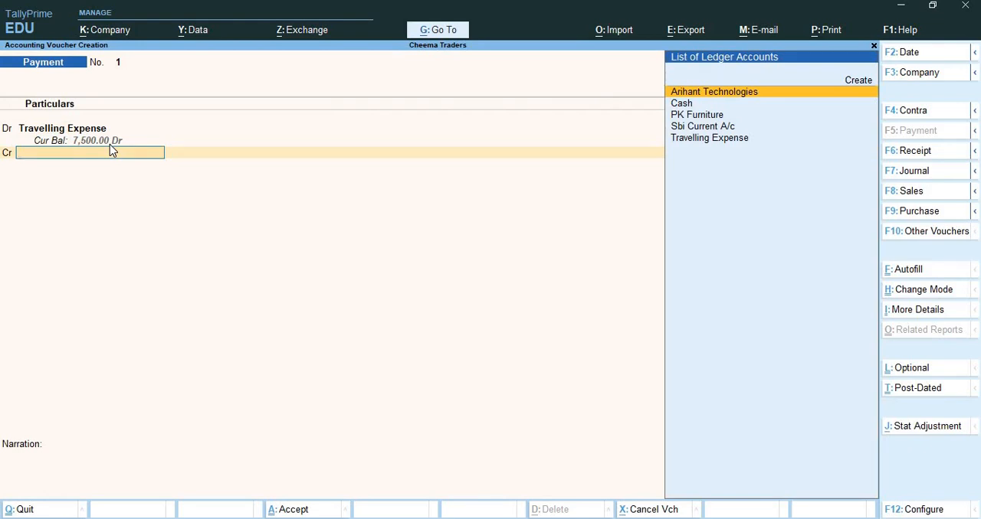
type("sbi")
key("Return")
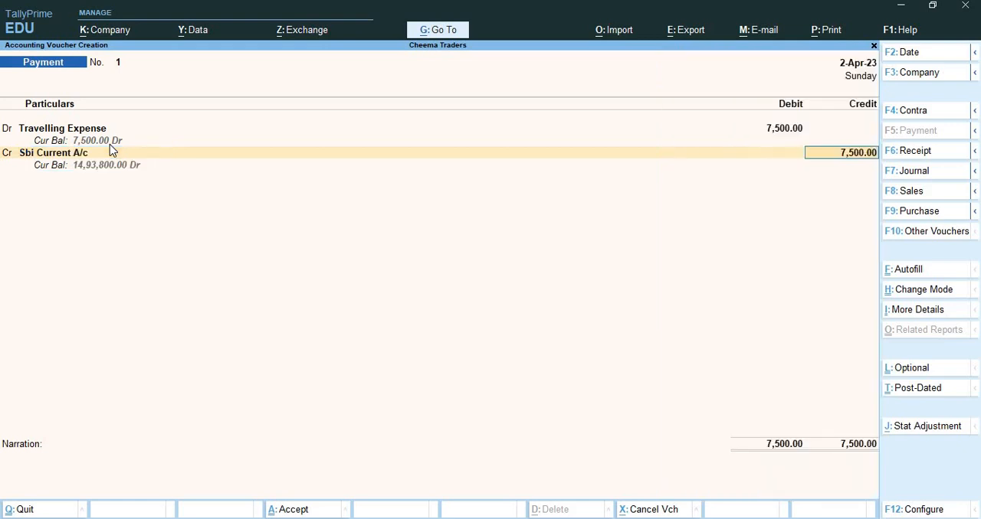
Step: Open the Sbi Current A/c ledger for alteration from the payment voucher's credit line and enable setting its cheque book ranges
key("BackSpace")
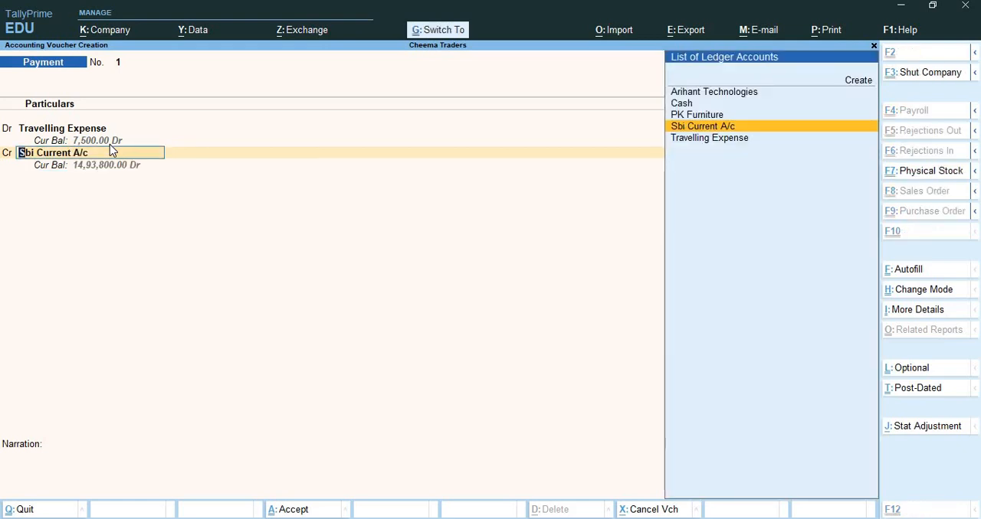
key("ctrl+Return")
key("Return")
key("Return")
key("Return")
key("Return")
key("Return")
key("Return")
key("Return")
key("Return")
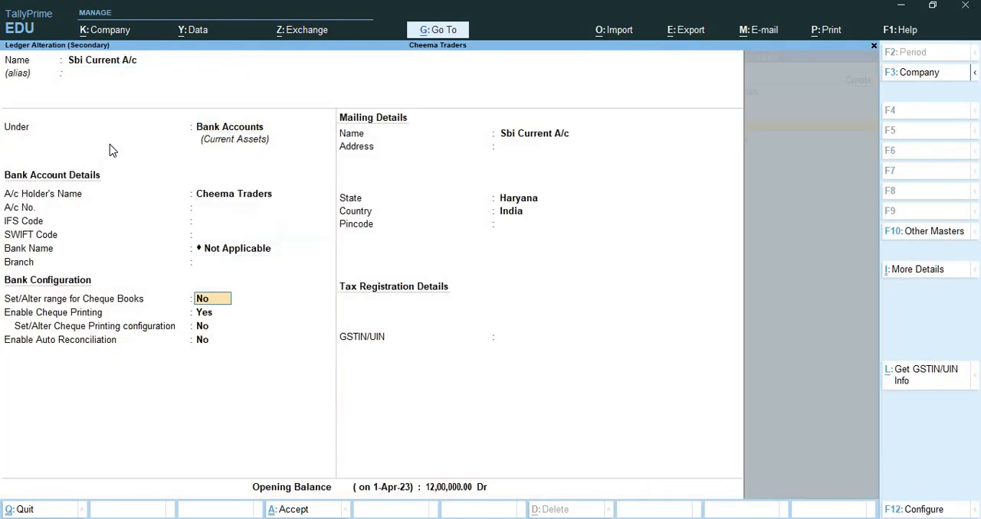
type("yes")
key("Return")
key("Return")
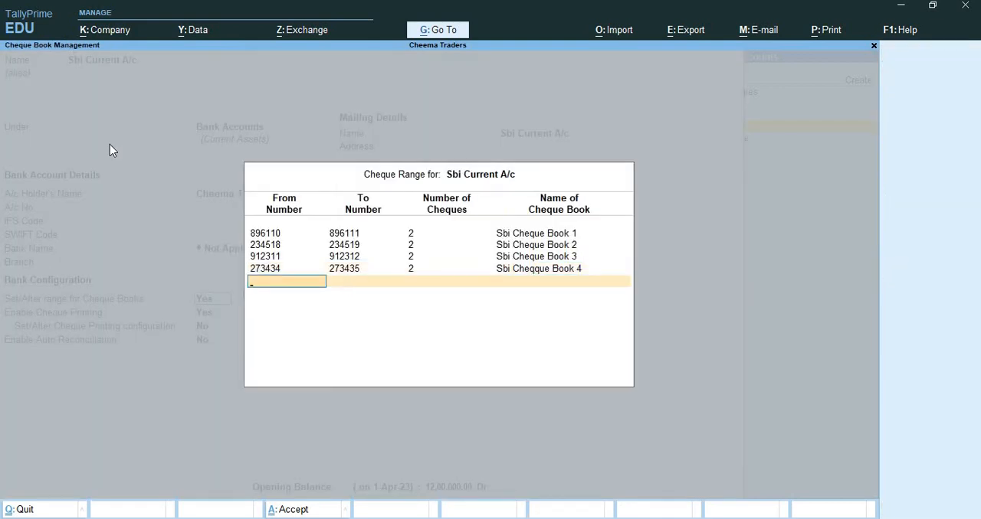
Step: Add the cheque range 512101 to 512102 named Sbi Cheque Book 5 to Sbi Current A/c
type("512101")
key("Return")
type("5121")
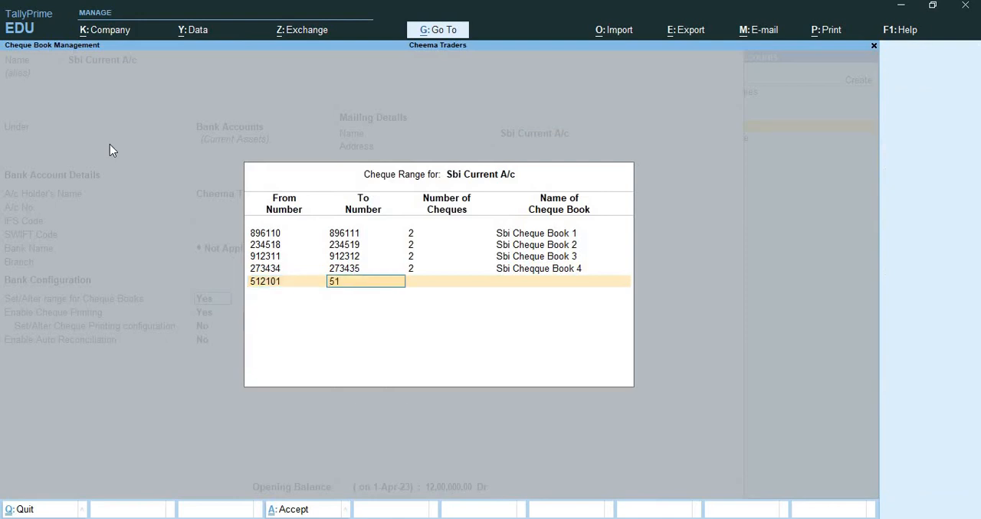
key("Return")
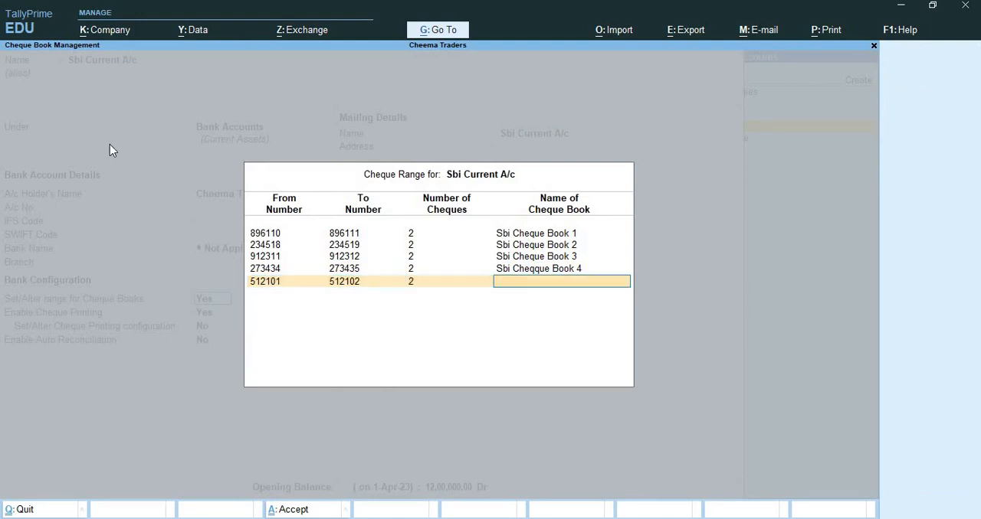
type("Sbi cheque Book 5")
key("Return")
key("Return")
key("Return")
key("Return")
key("Return")
key("Return")
key("Return")
key("Return")
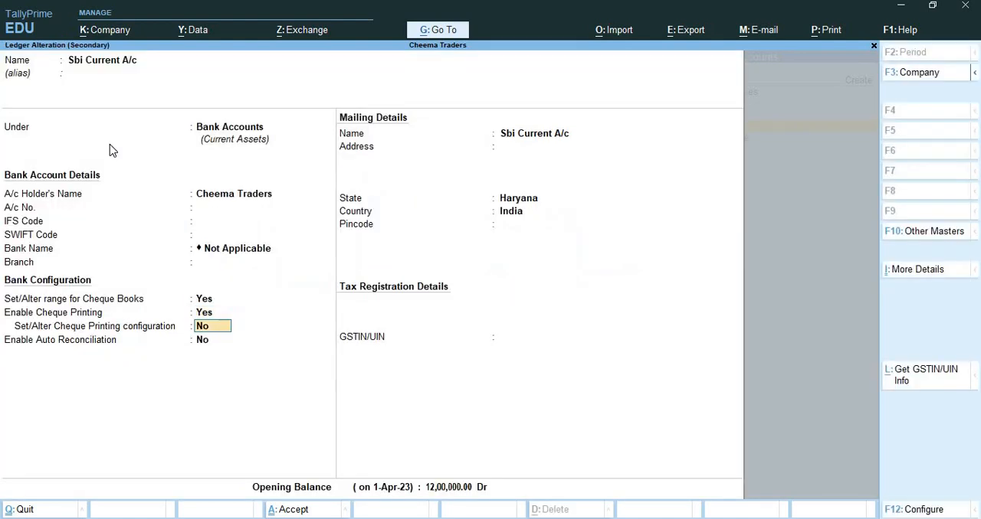
Step: Accept the remaining Sbi Current A/c details, save the ledger and continue to the payment voucher's bank allocation
key("Return")
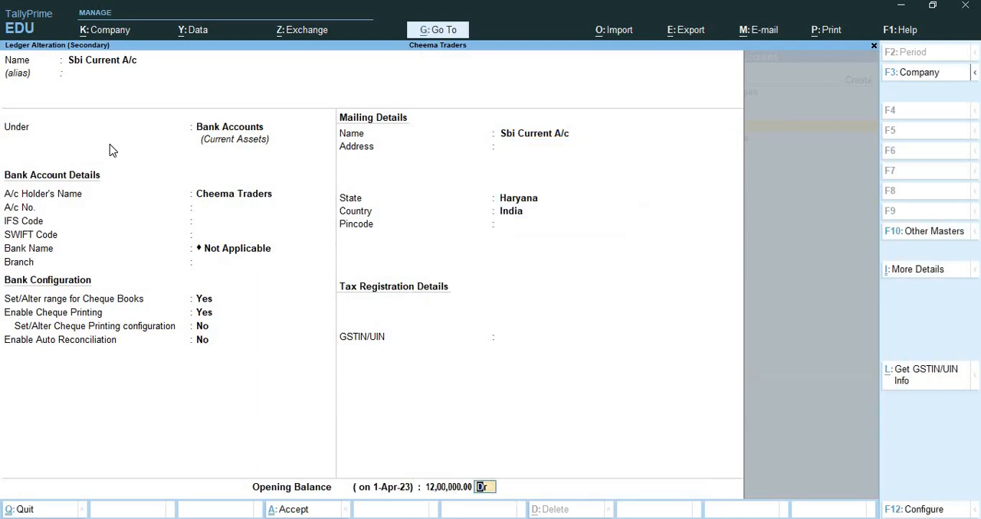
key("Return")
key("Return")
key("Return")
key("Return")
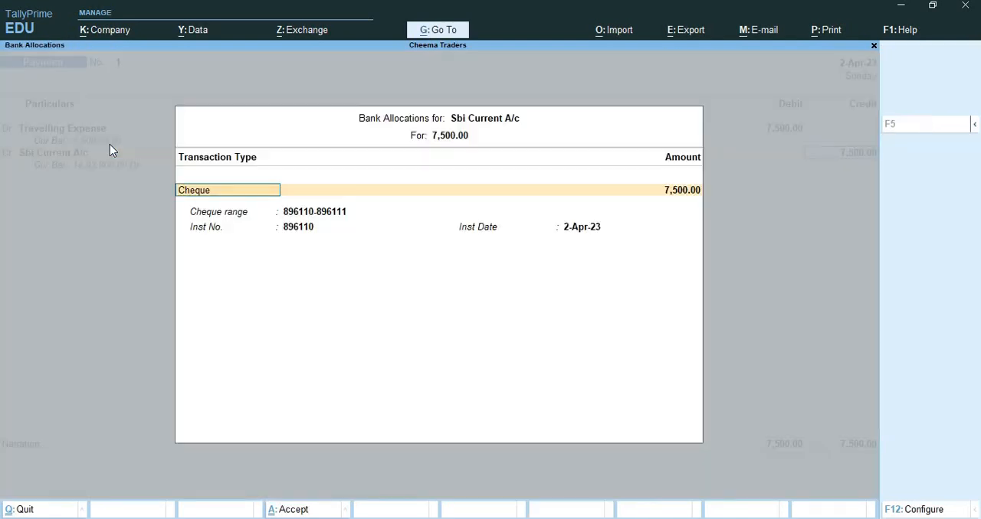
key("Return")
key("Up")
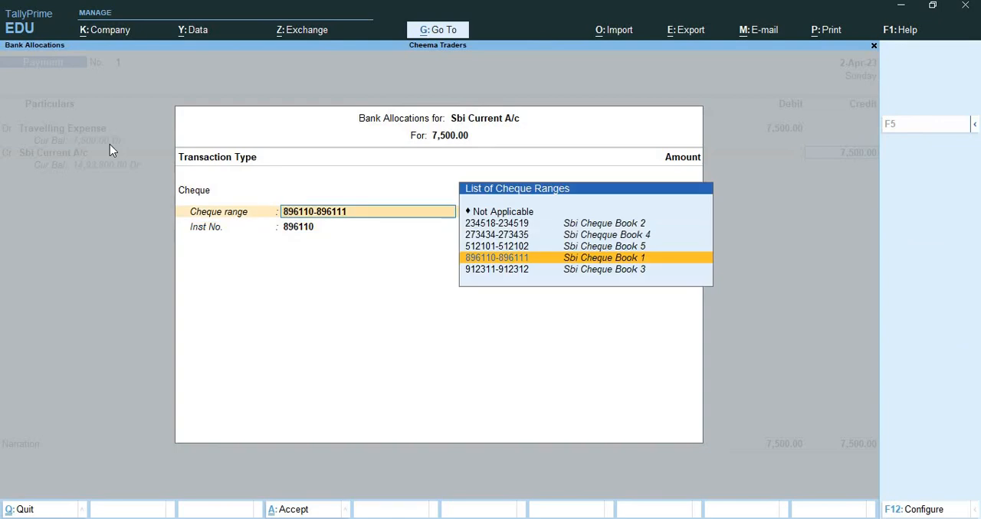
key("Up")
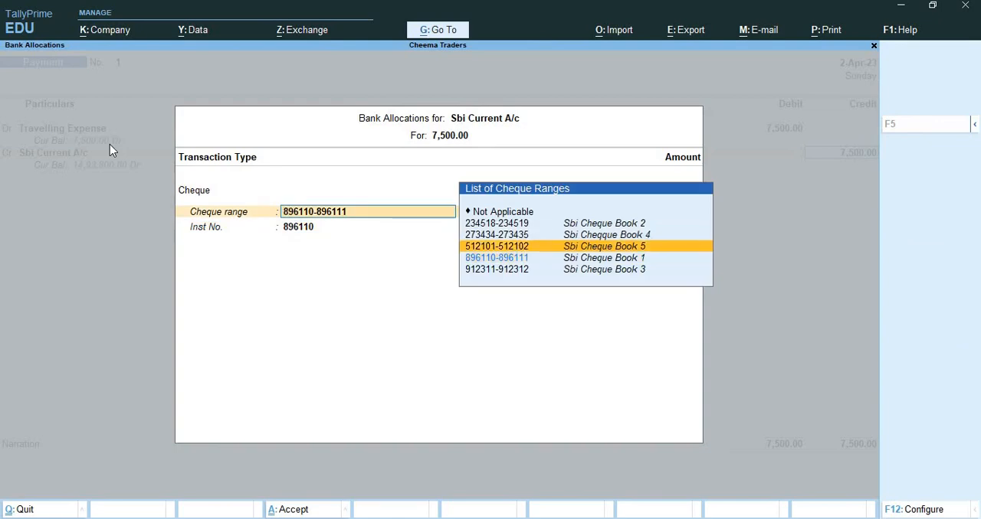
key("Return")
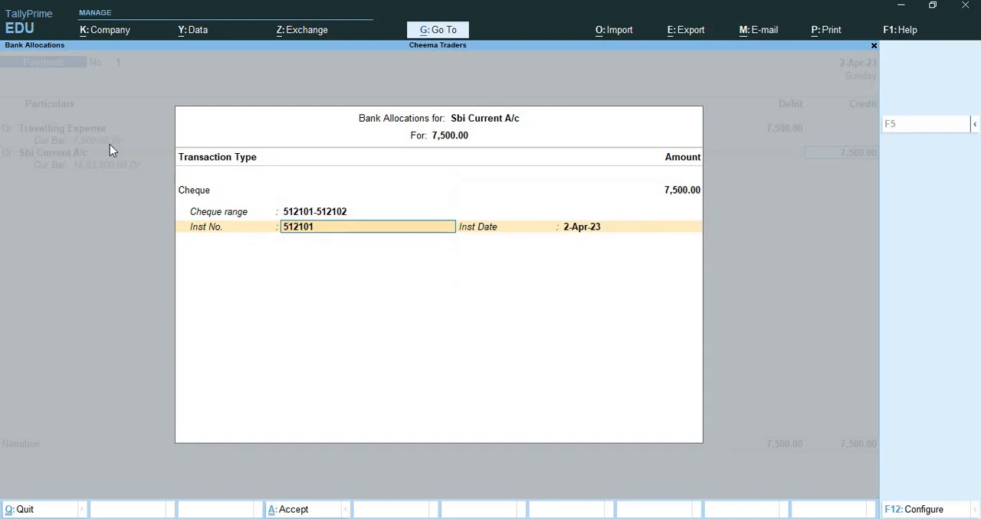
key("Return")
key("Return")
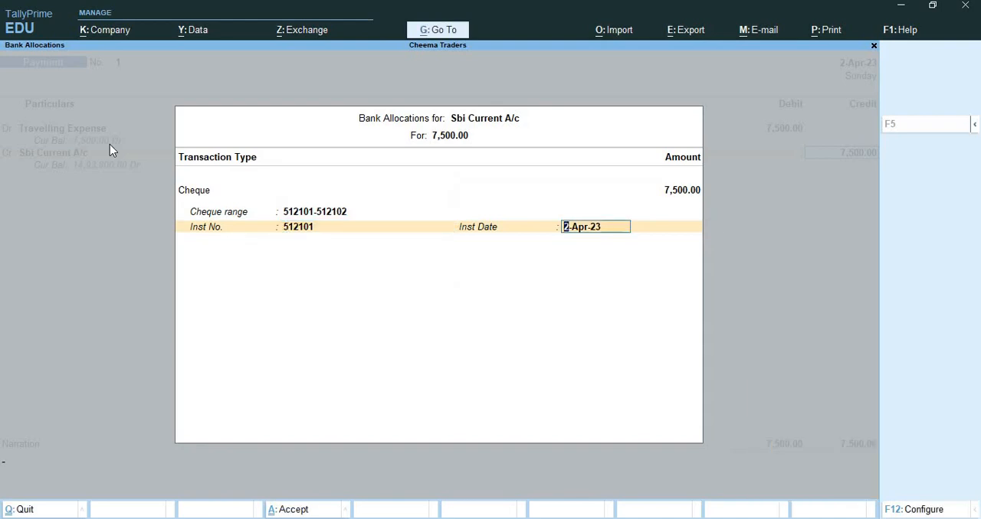
key("Return")
key("Return")
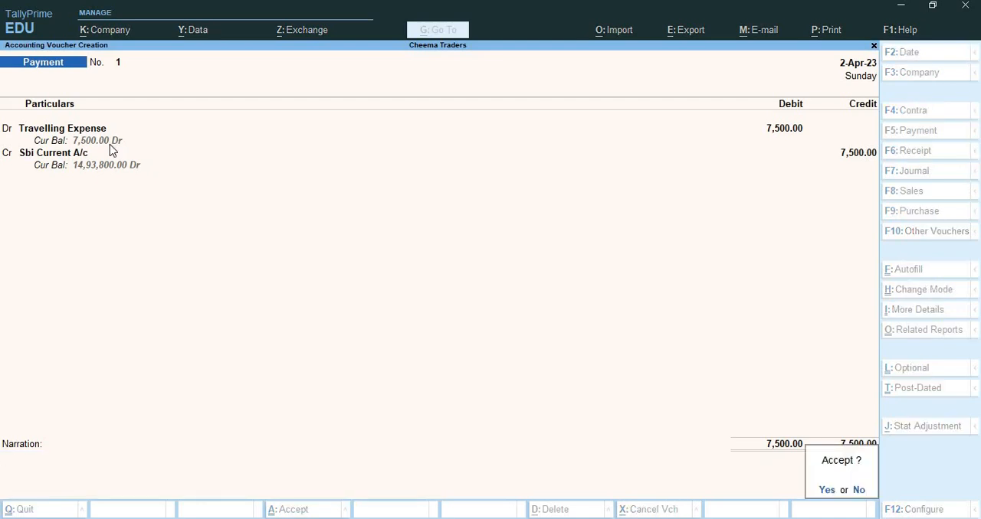
key("Return")
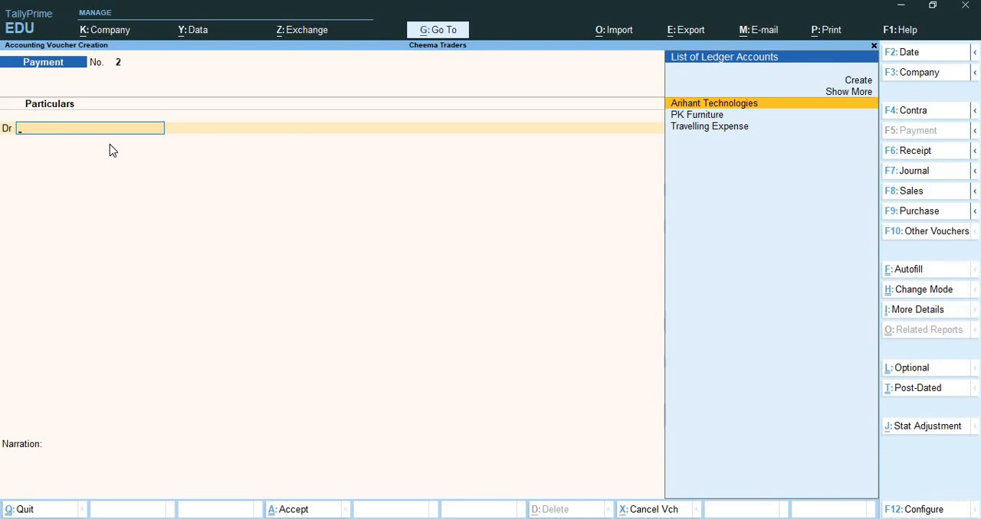
Step: Create a Labour Charges ledger under Indirect Expenses for the debit line of the new payment voucher
key("alt")
key("alt+c")
type("La")
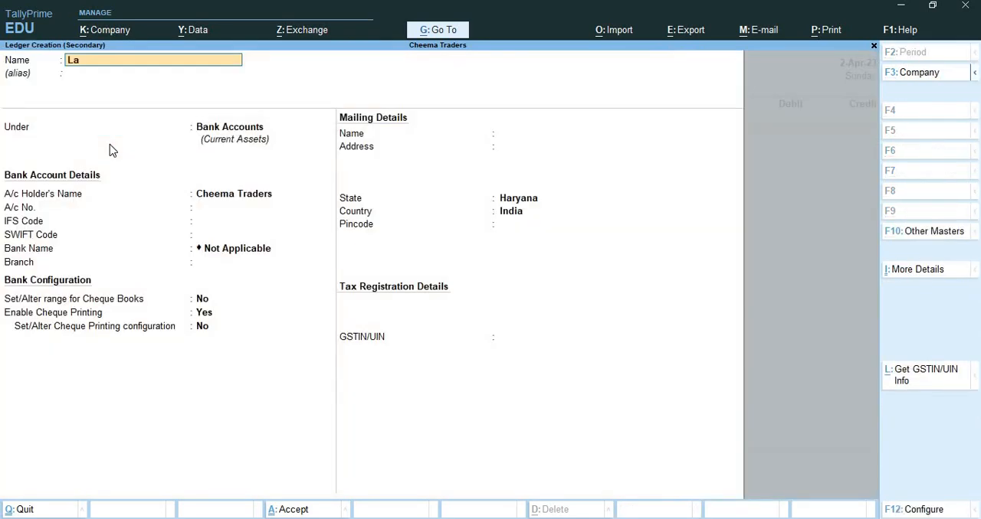
type("bour charges")
key("Return")
type("Ind")
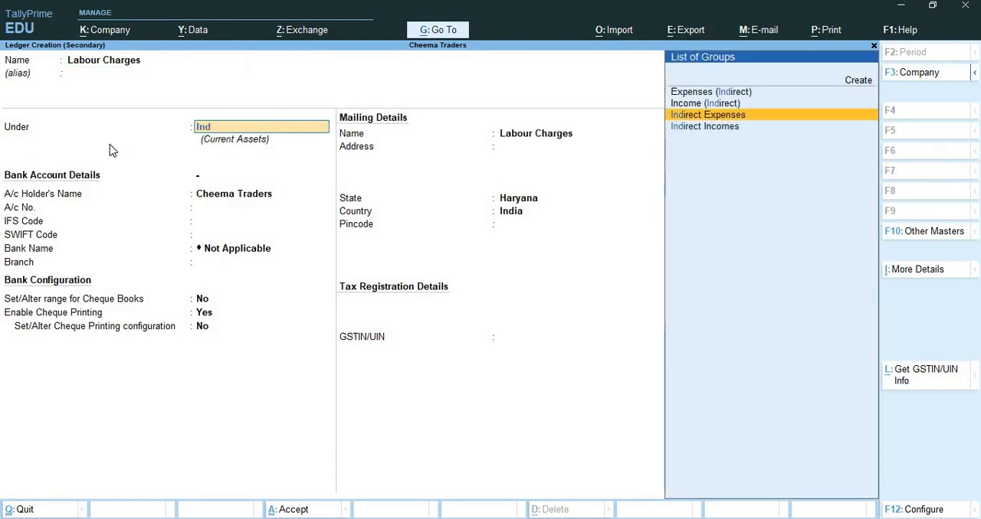
key("Return")
key("ctrl+a")
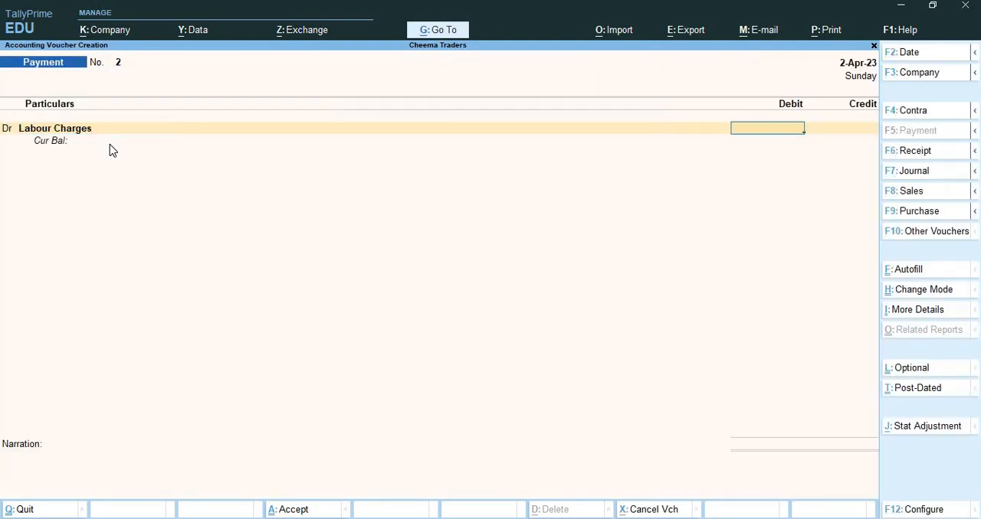
Step: Debit Labour Charges with 2,500 and choose Sbi Current A/c as the credit ledger of the payment voucher
type("2500")
key("Return")
type("sbi")
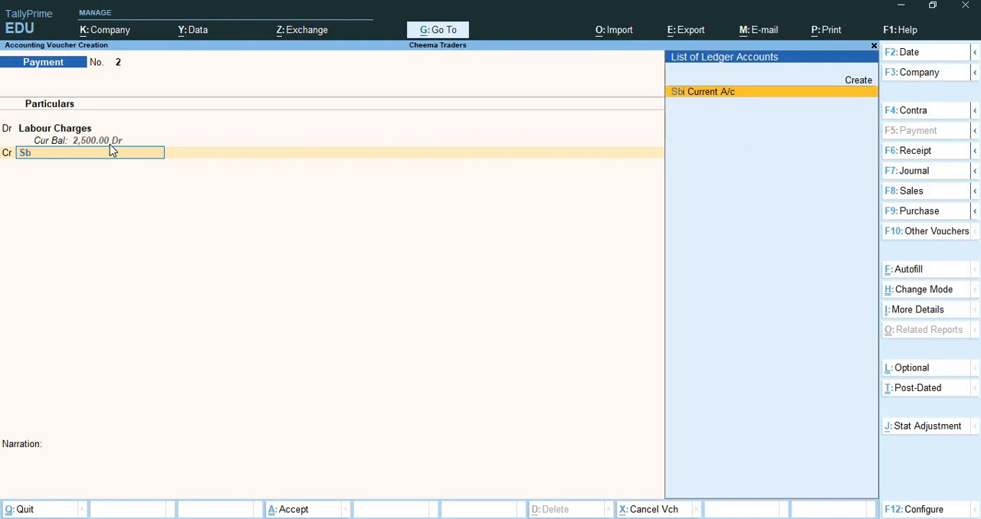
key("Return")
Step: Review the cheque book ranges set for Sbi Current A/c and return to the payment voucher
key("BackSpace")
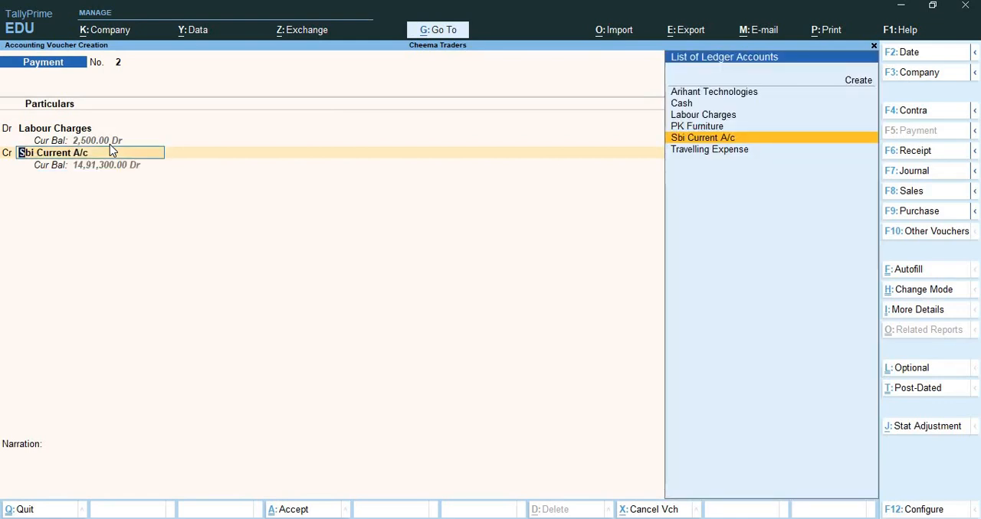
key("ctrl+Return")
key("Return")
key("Return")
key("Return")
key("Return")
key("Return")
key("Return")
key("Return")
key("Return")
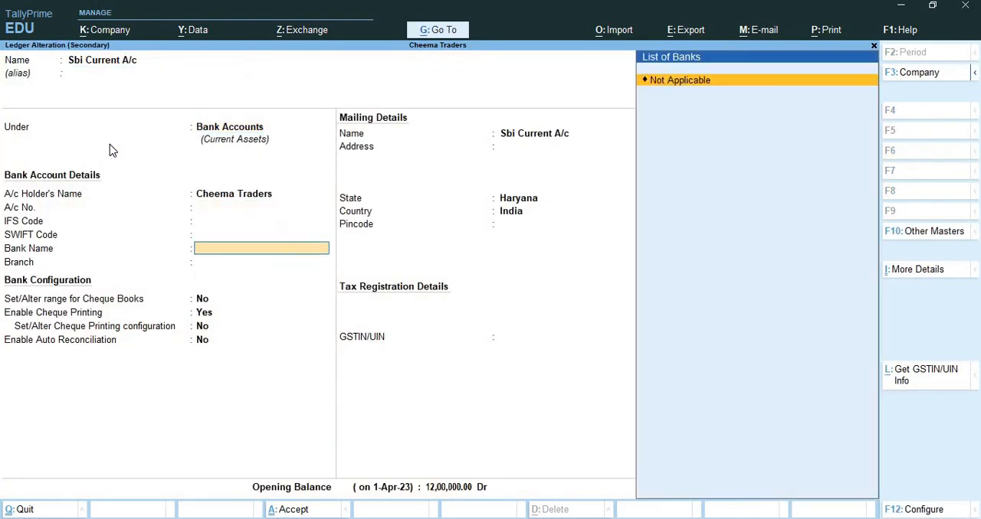
type("yes")
key("Return")
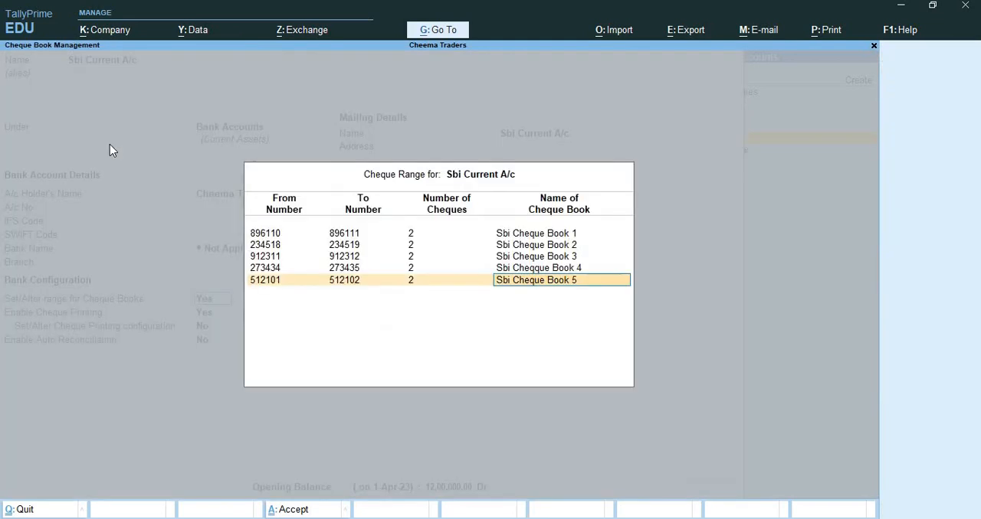
key("Return")
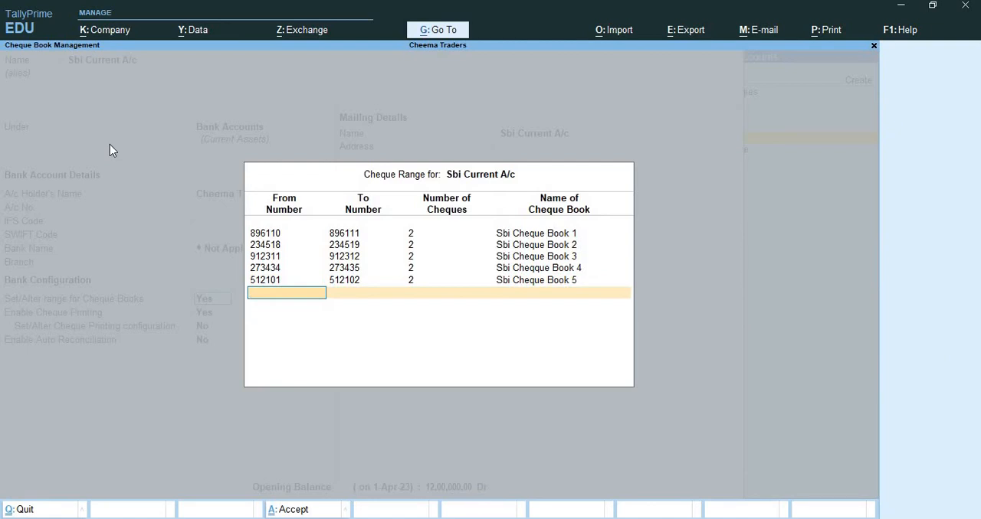
key("Return")
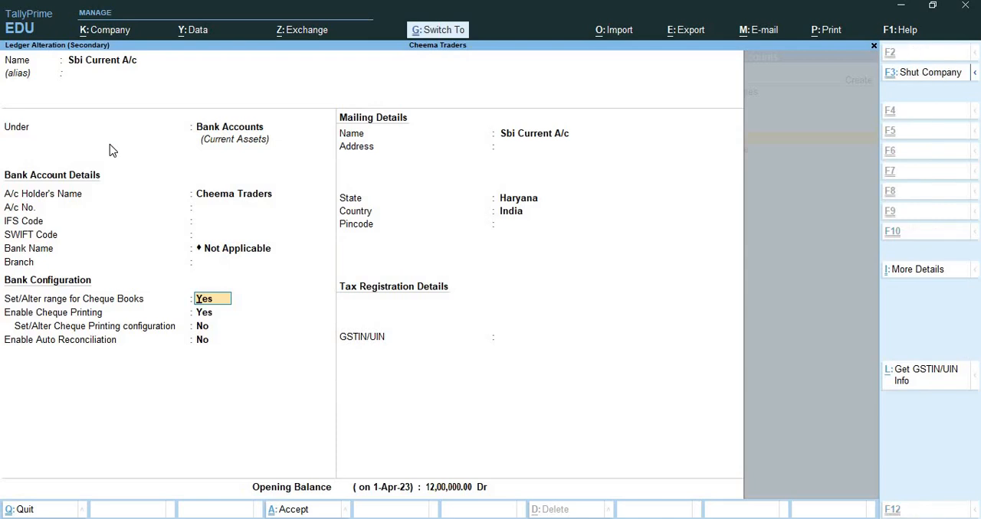
key("ctrl+a")
key("Return")
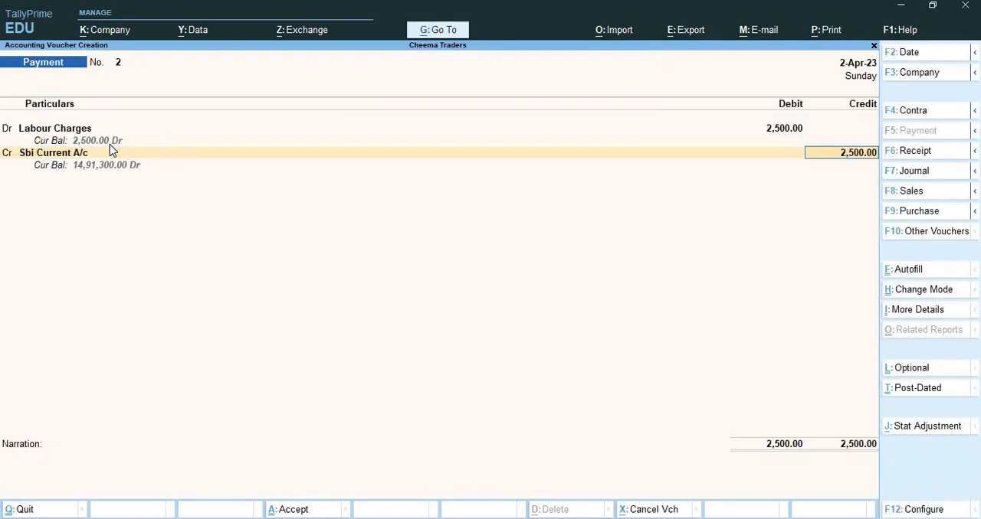
key("Return")
key("Return")
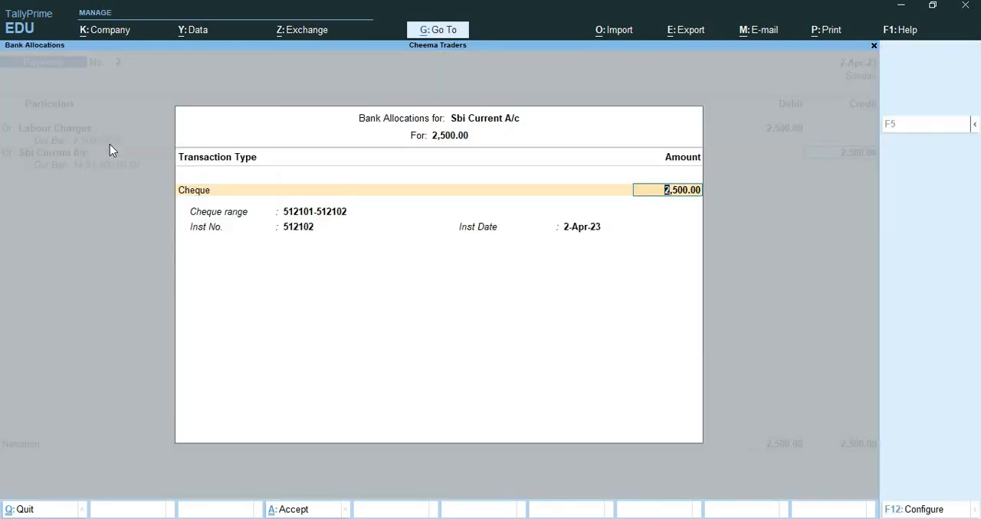
key("Return")
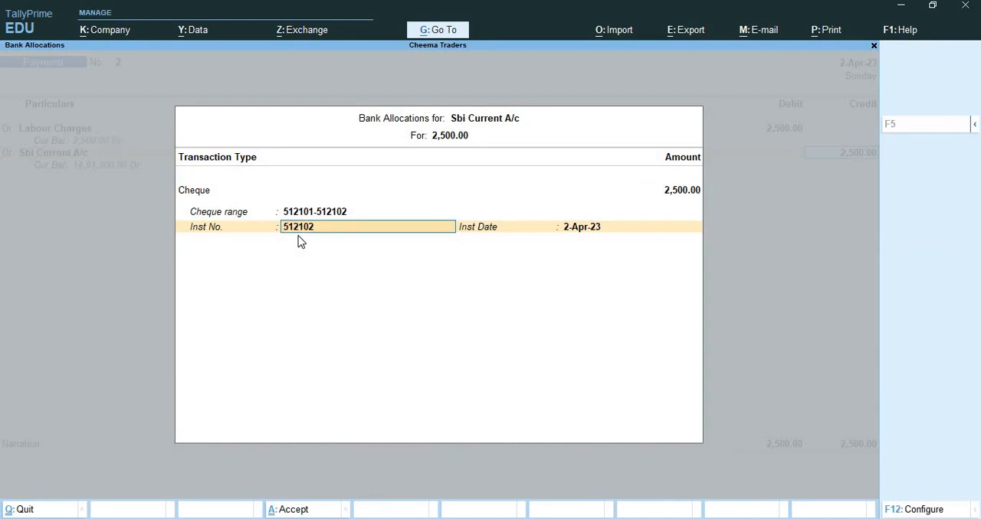
key("Return")
key("Return")
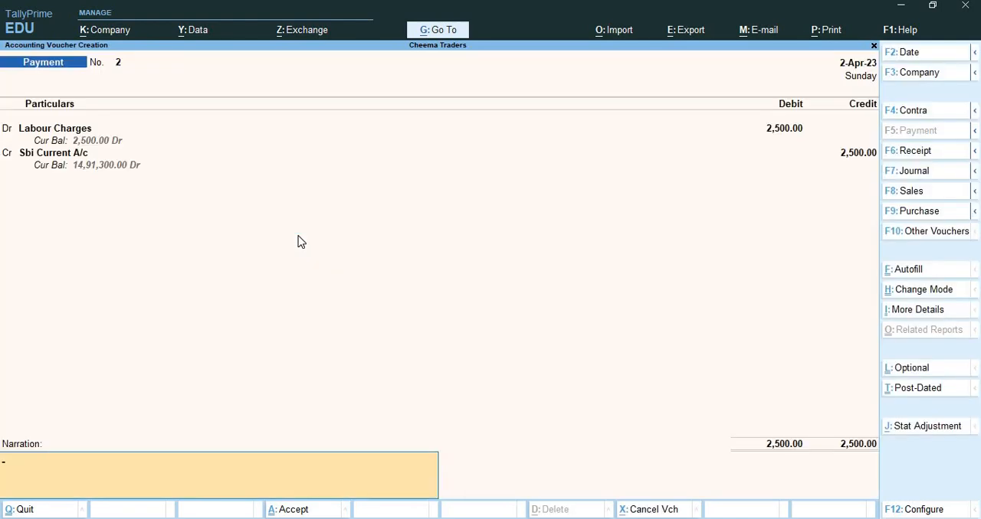
key("Return")
key("Return")
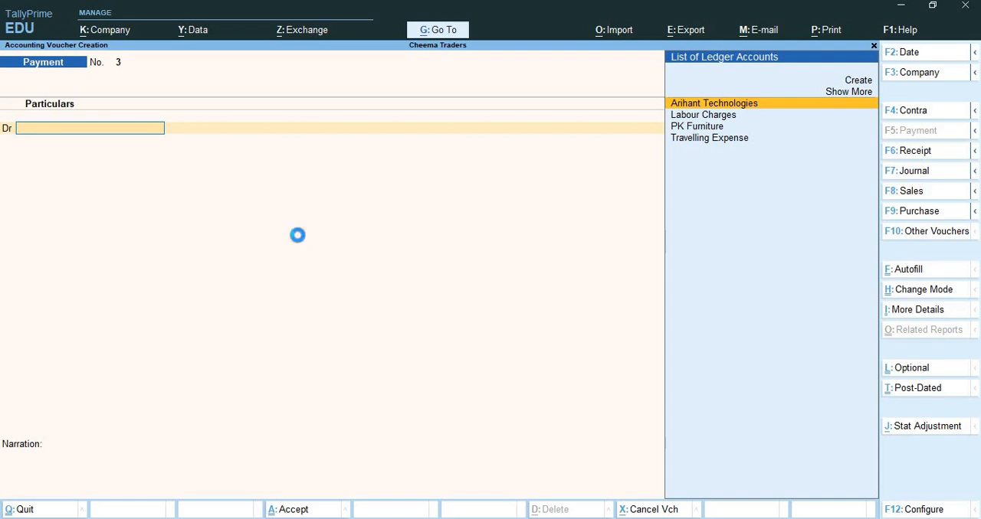
Step: Create a Sky Solution ledger under Sundry Creditors for the debit line of the new payment voucher
key("alt+c")
type("Sky")
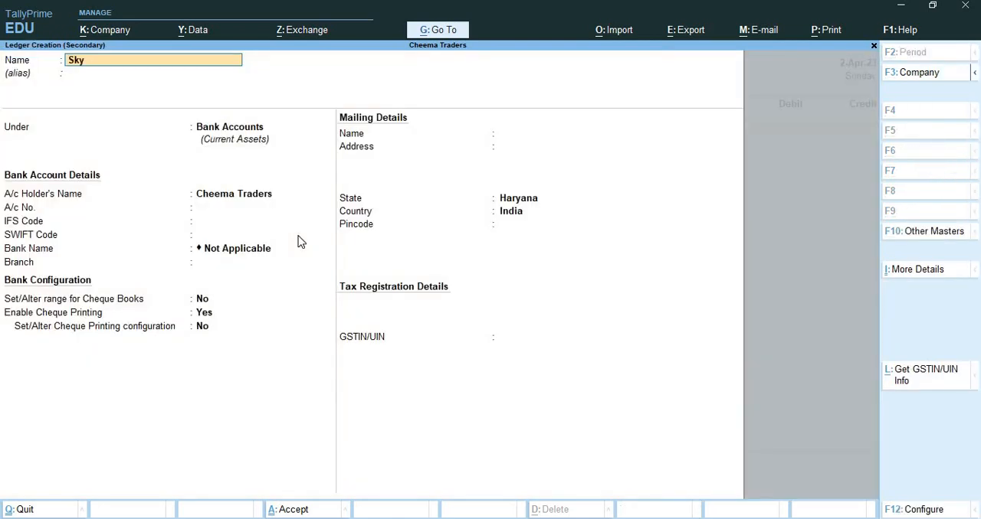
type(" Solution")
key("Return")
type("Sun")
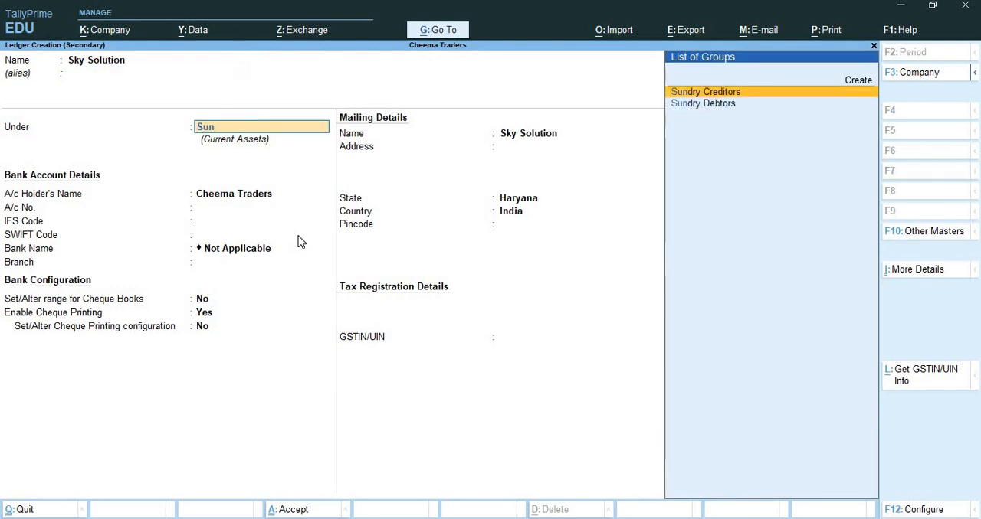
key("Return")
key("ctrl+a")
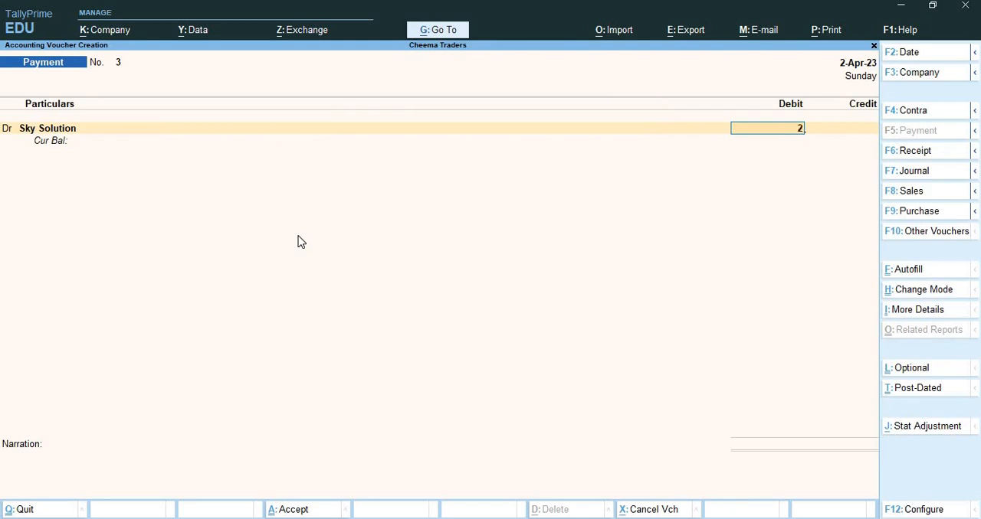
Step: Debit Sky Solution with 2,02,500 as On Account and choose Sbi Current A/c as the credit ledger
type("2,02,500")
key("Return")
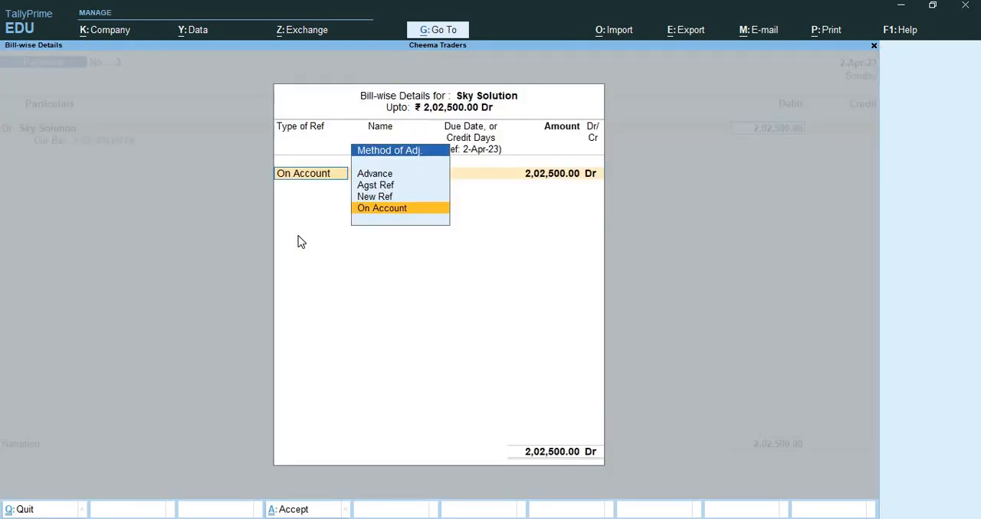
key("Return")
key("Return")
key("Return")
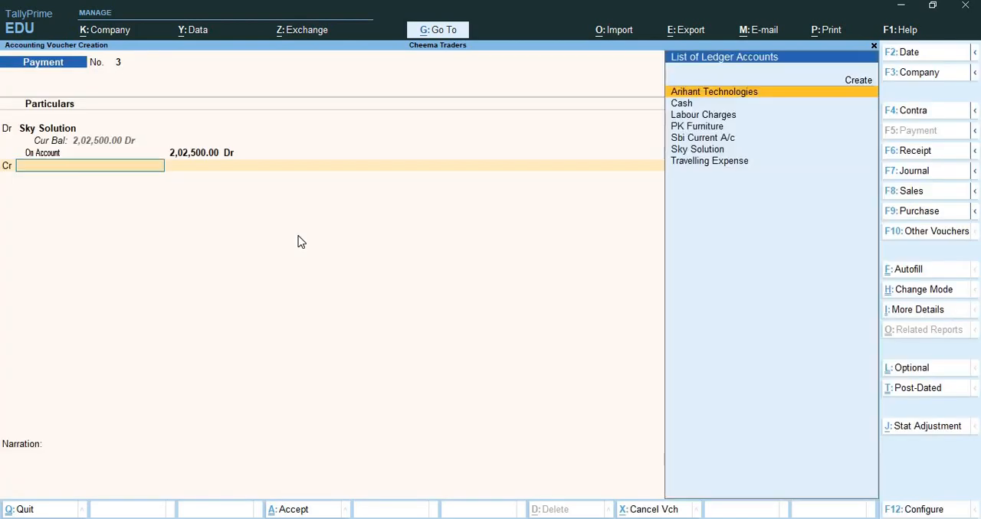
type("Sbi")
key("Return")
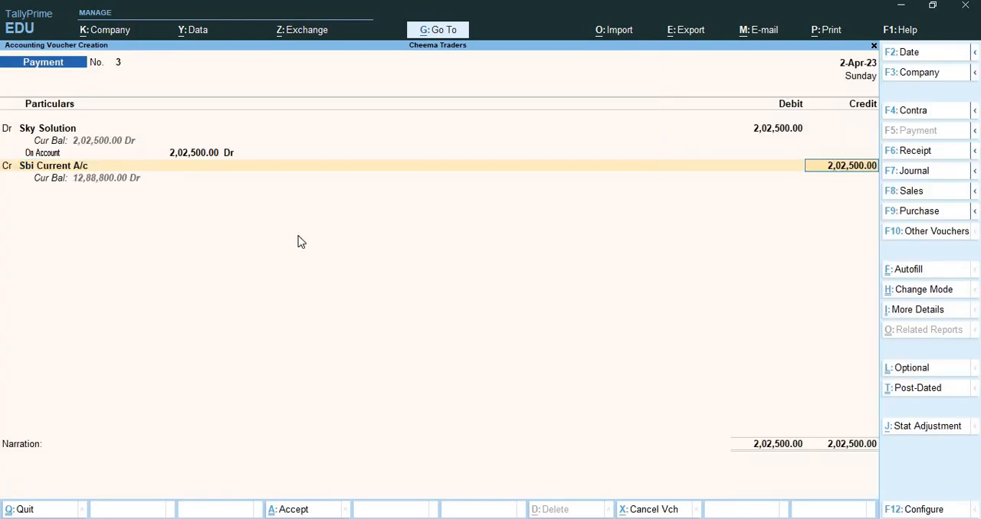
Step: Open Sbi Current A/c for alteration and enable setting its cheque book ranges, going to a new range row
key("BackSpace")
key("ctrl+Return")
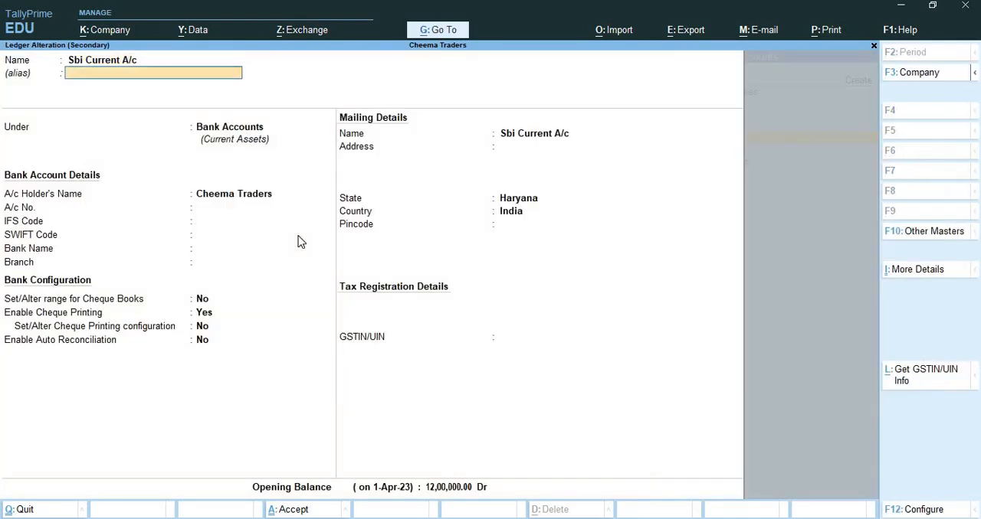
key("Return")
key("Return")
key("Return")
key("Return")
type("yes")
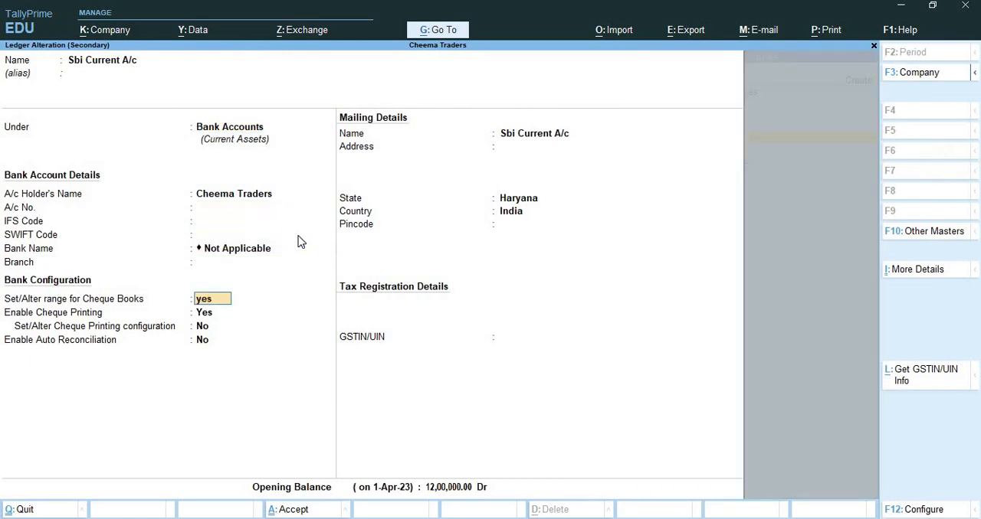
key("Return")
Step: Add the cheque range 890342 to 890343 named Sbi Cheque Book 6 to Sbi Current A/c
key("Return")
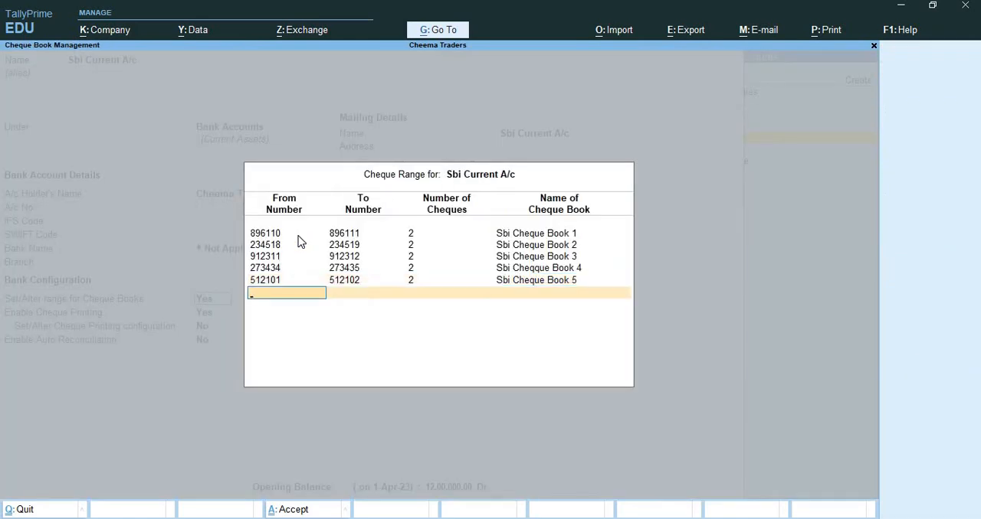
type("890342")
key("Return")
type("8903")
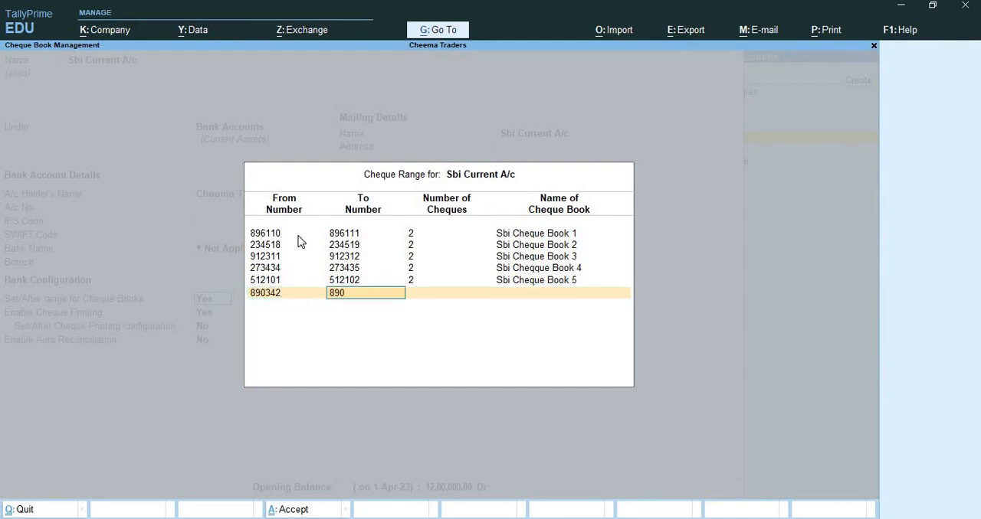
type("43")
key("Return")
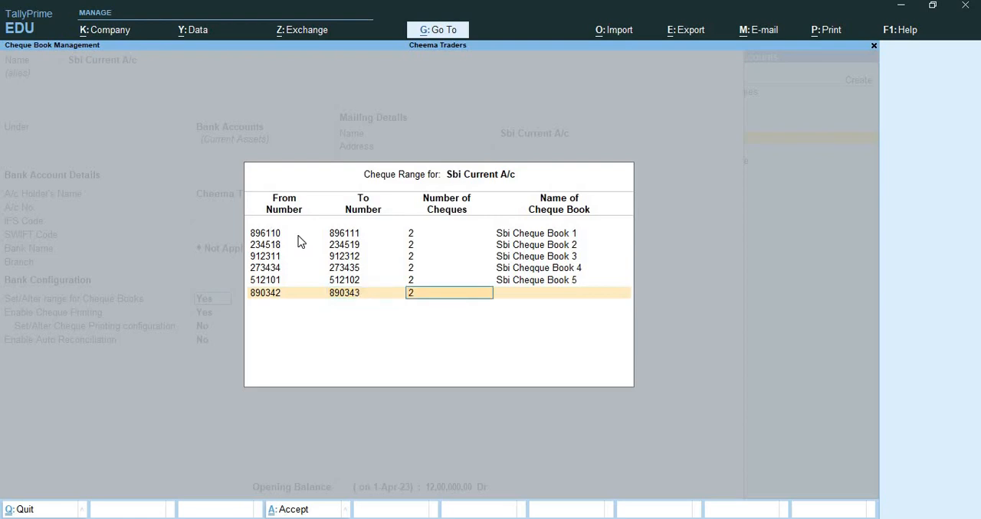
key("Return")
type("Sbiu")
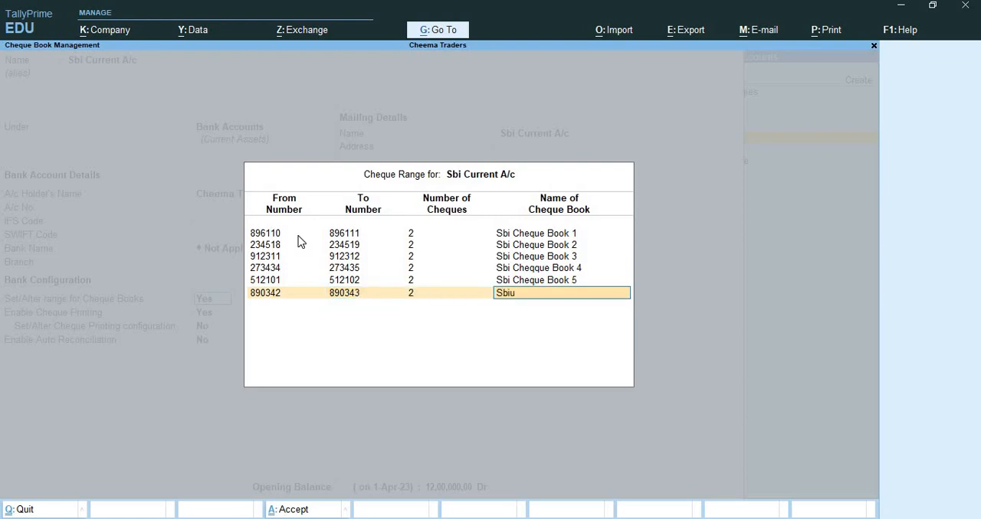
key("BackSpace")
type(" Cheque Book 6")
key("Return")
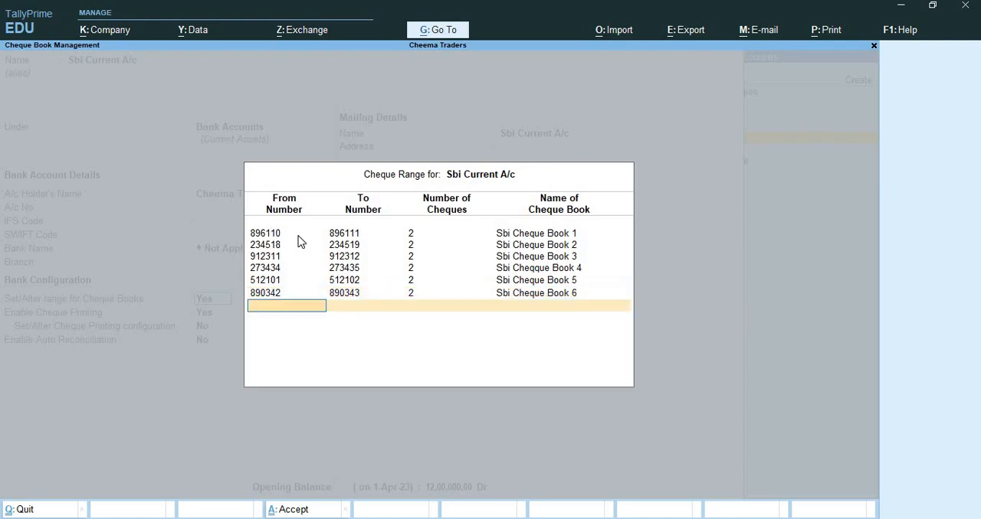
Step: Accept the remaining Sbi Current A/c details, save the ledger and continue to the bank allocation of the Sky Solution payment
key("Return")
key("Return")
key("Return")
key("Return")
key("Return")
key("Return")
key("Return")
key("Return")
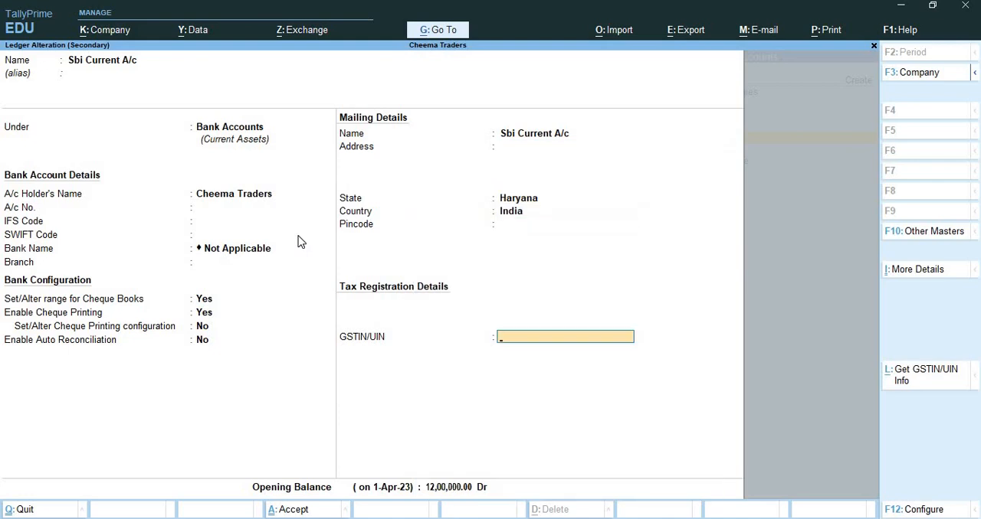
key("Return")
key("Return")
key("Return")
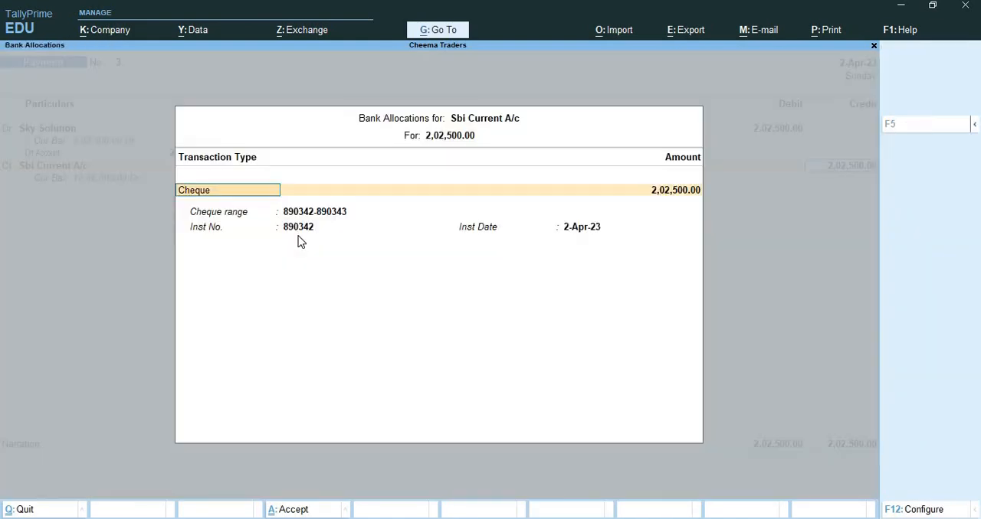
key("Return")
key("Return")
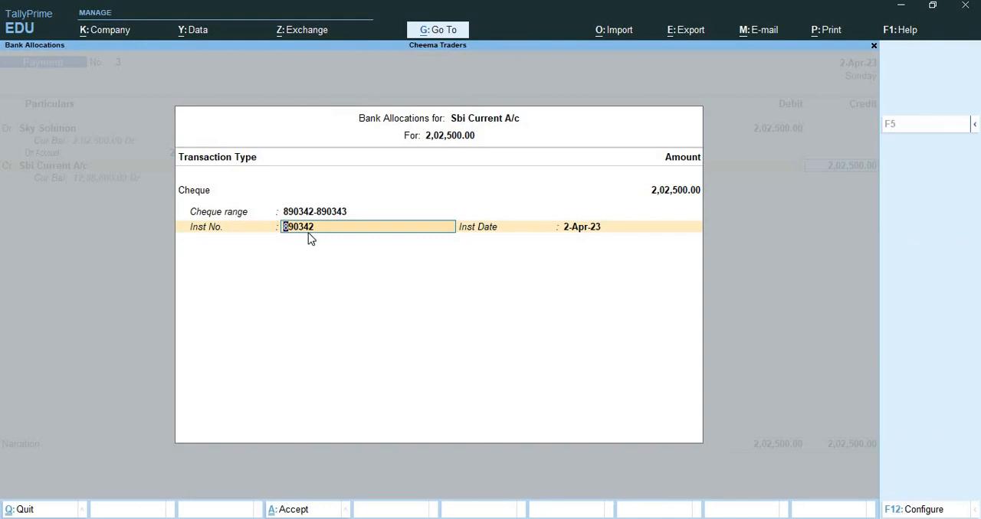
key("Return")
key("Return")
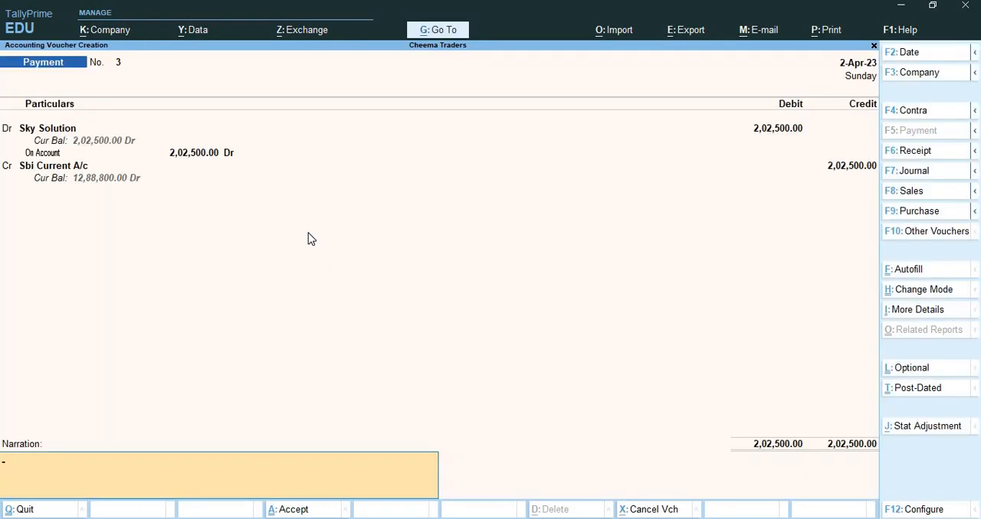
key("Return")
key("Return")
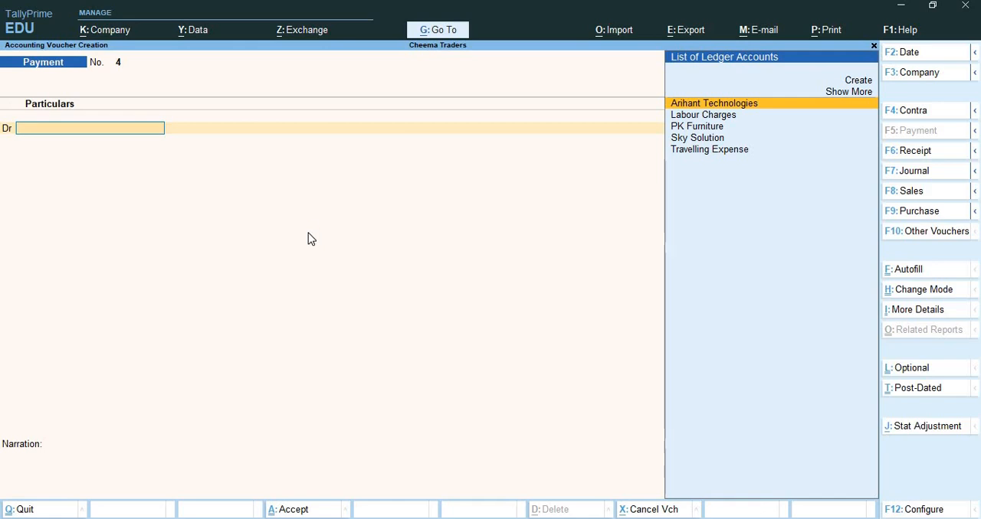
Step: Set the date of the new payment voucher to 1-Jul-23
key("F2")
type("1")
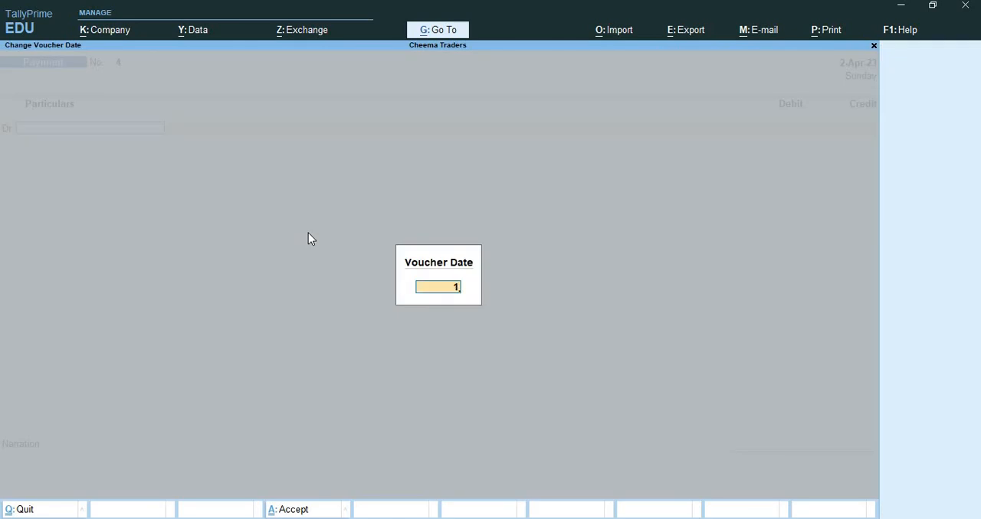
type("-7")
key("Return")
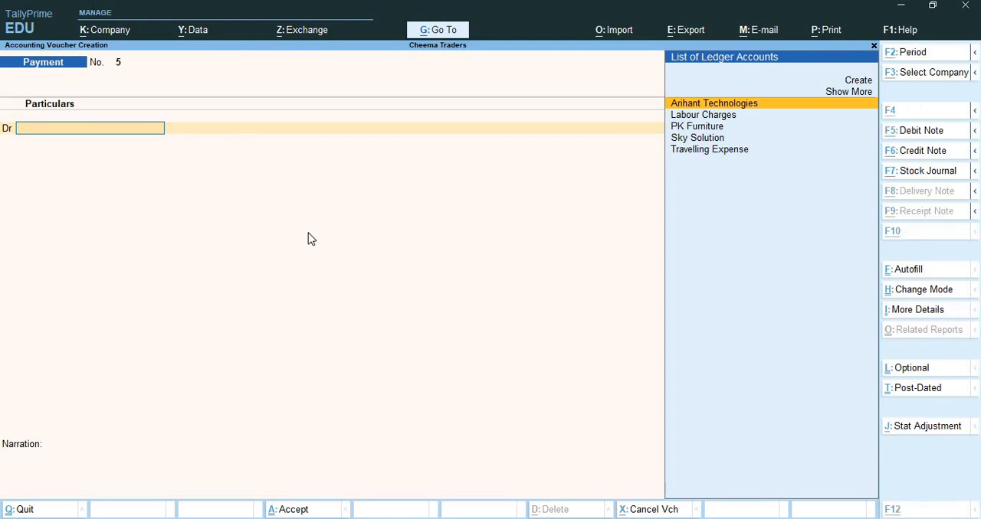
Step: Create a Vimal Enterprises ledger under Sundry Creditors for the debit line of the payment voucher
key("alt+c")
type("Vima")
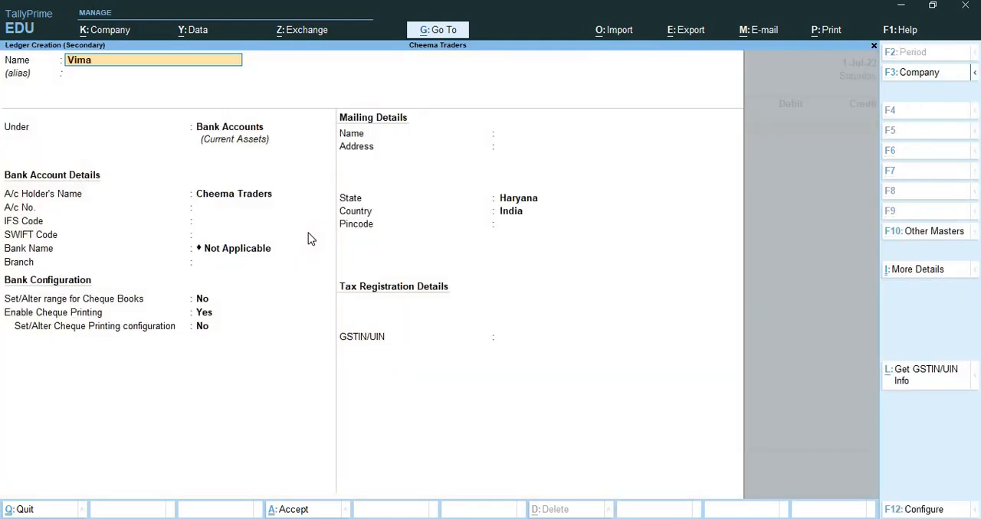
type("l enterprises")
key("Return")
type("Sun")
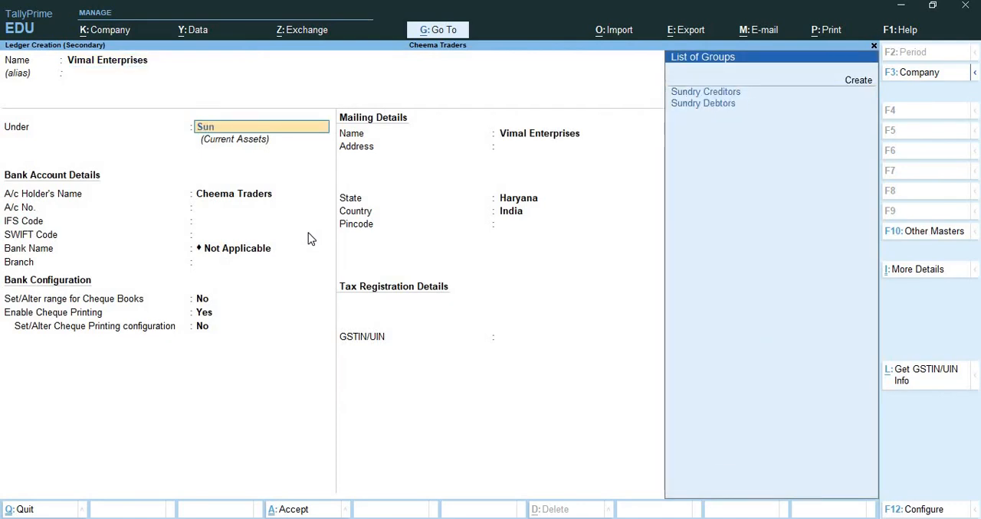
key("Down")
key("Up")
key("Return")
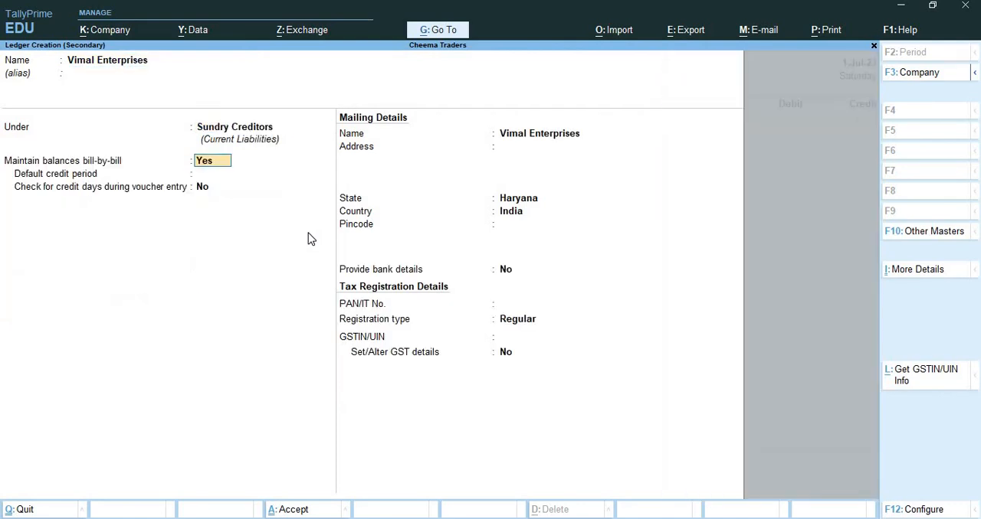
key("ctrl+a")
key("Return")
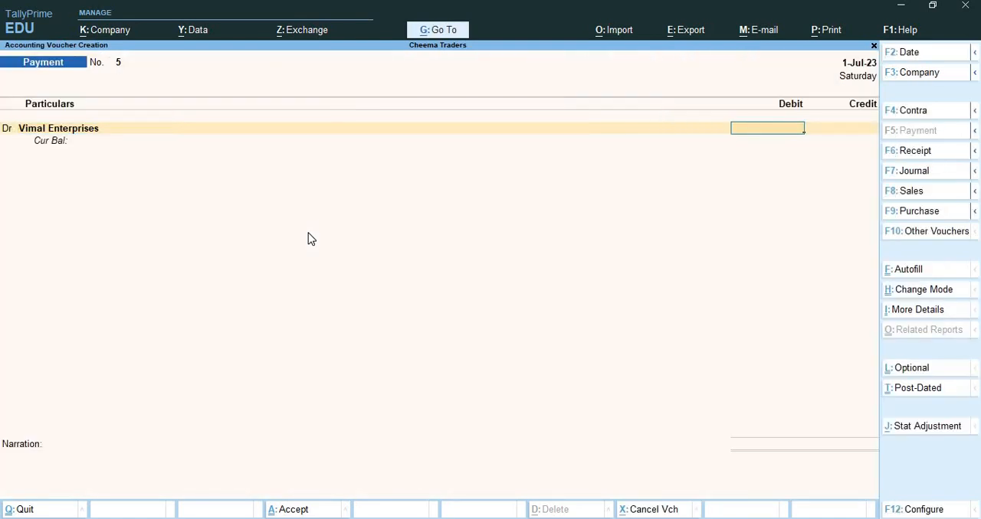
Step: Debit Vimal Enterprises with 3,38,930 and allocate the whole amount On Account in the bill-wise details
type("3,38,")
type("9")
type("30")
key("Return")
key("Return")
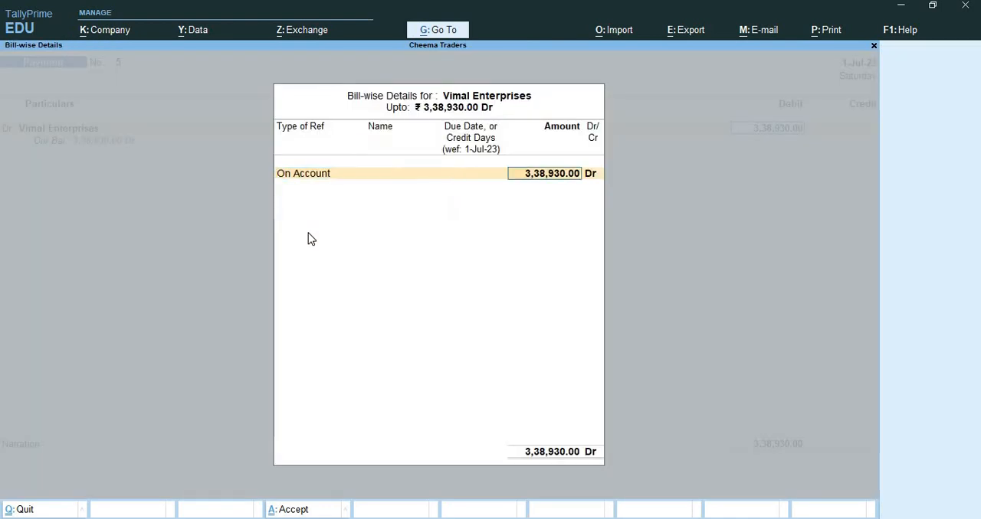
key("Return")
key("Return")
Step: Credit Sbi Current A/c in the Vimal Enterprises payment and open its ledger's cheque book ranges for alteration
type("sbi")
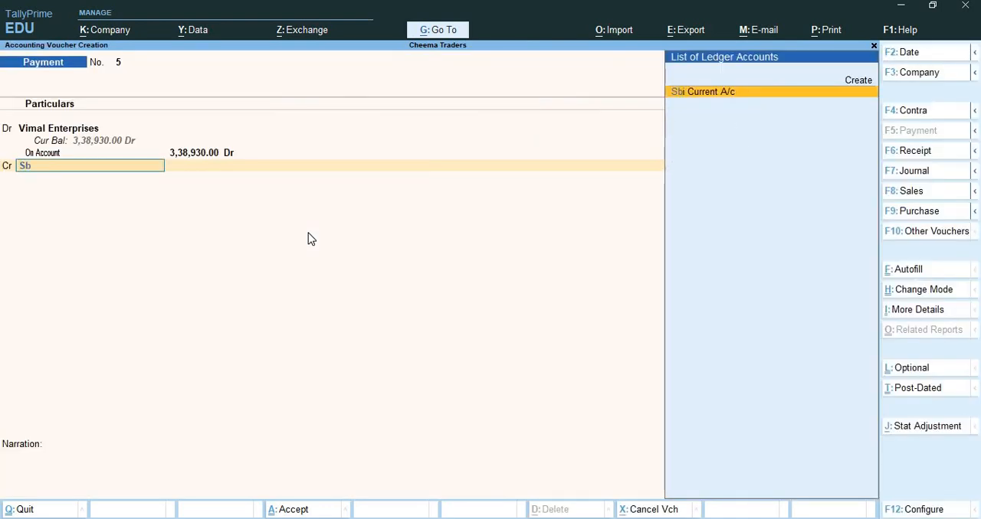
key("Return")
key("BackSpace")
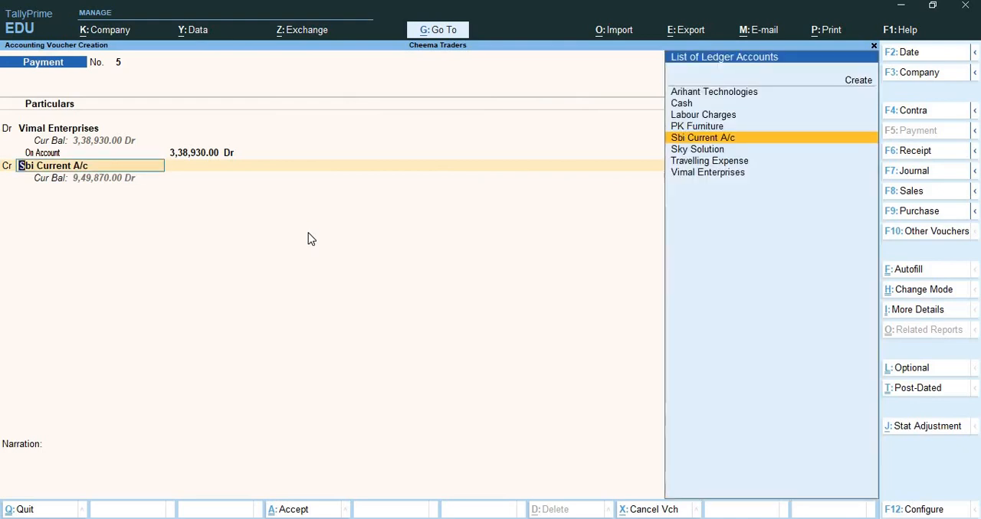
key("ctrl+Return")
key("Return")
key("Return")
key("Return")
key("Return")
key("Return")
key("Return")
key("Return")
key("Return")
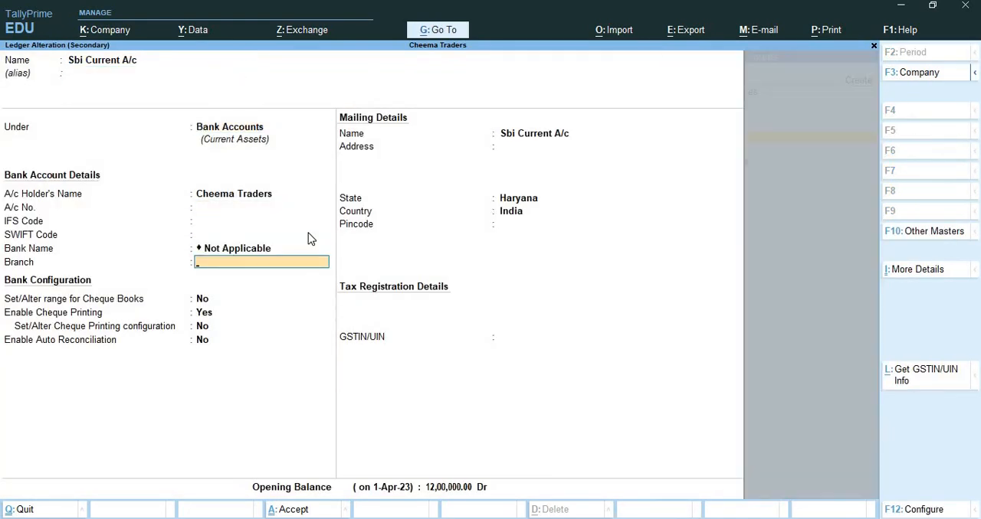
key("Return")
type("yes")
key("Return")
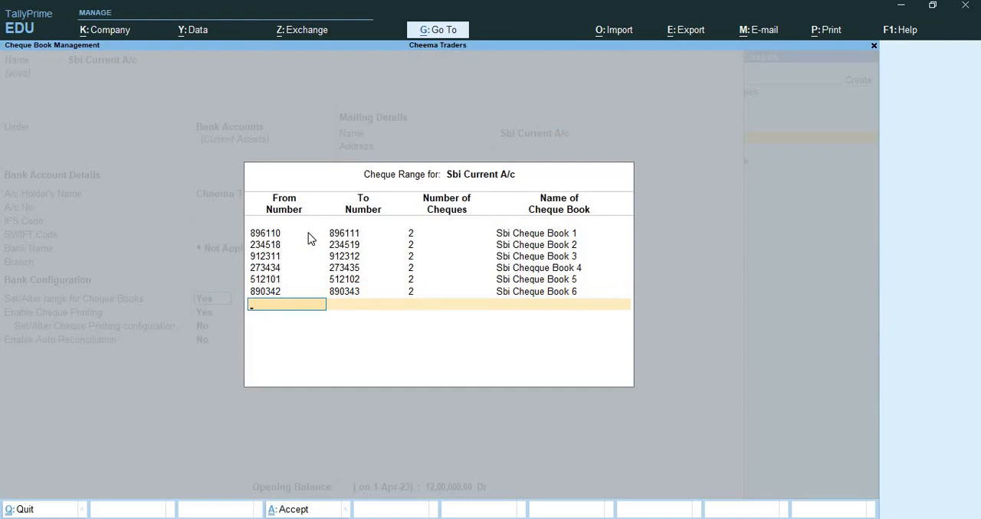
Step: Add the cheque range 820331 to 820332 to Sbi Current A/c, named Sbi Cheque Book 7
type("8")
key("Return")
type("820")
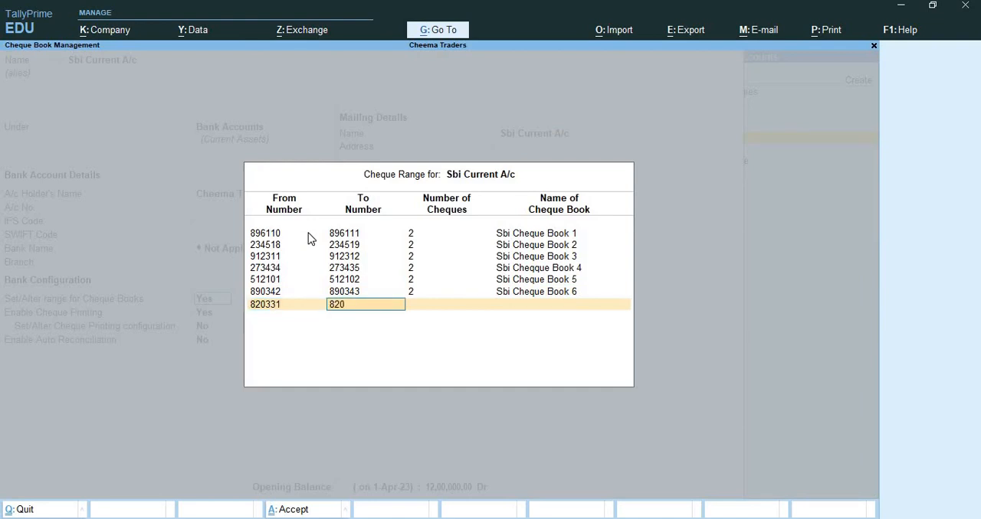
type("332")
key("Return")
key("Return")
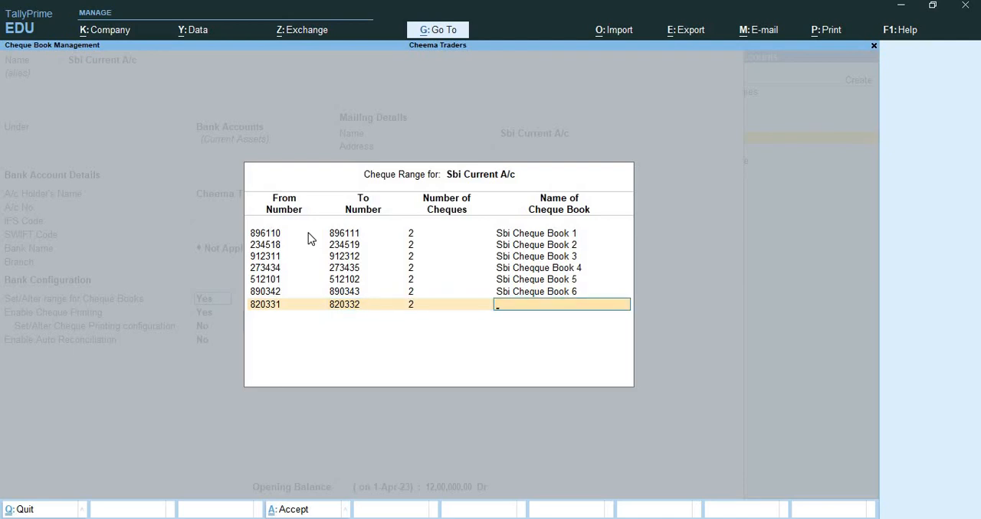
type("Sbi Chq")
key("BackSpace")
type("eque Boo")
key("Return")
key("Return")
key("Return")
key("Return")
key("Return")
key("Return")
key("Return")
key("Return")
key("Return")
key("Return")
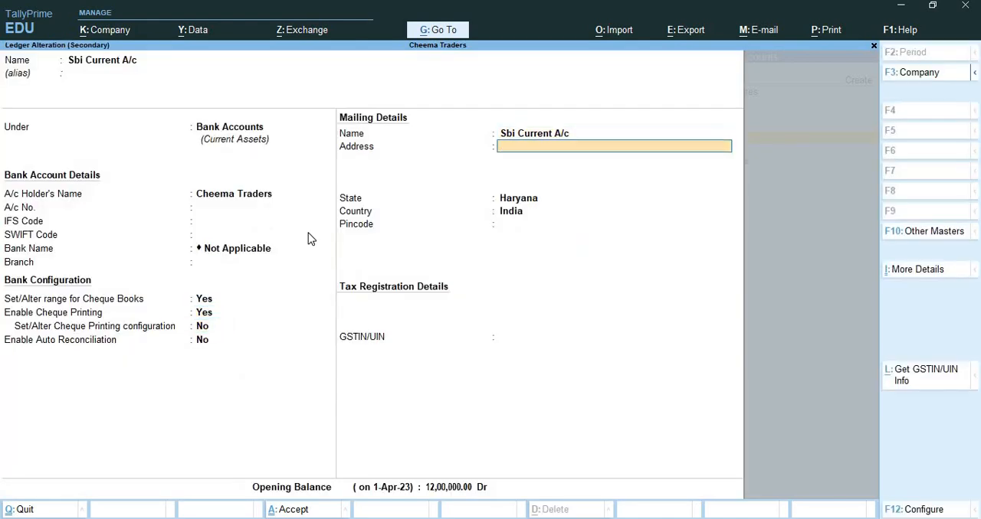
Step: Accept the remaining Sbi Current A/c details, save the ledger and continue to the bank allocation of the Vimal Enterprises payment
key("Return")
key("Return")
key("Return")
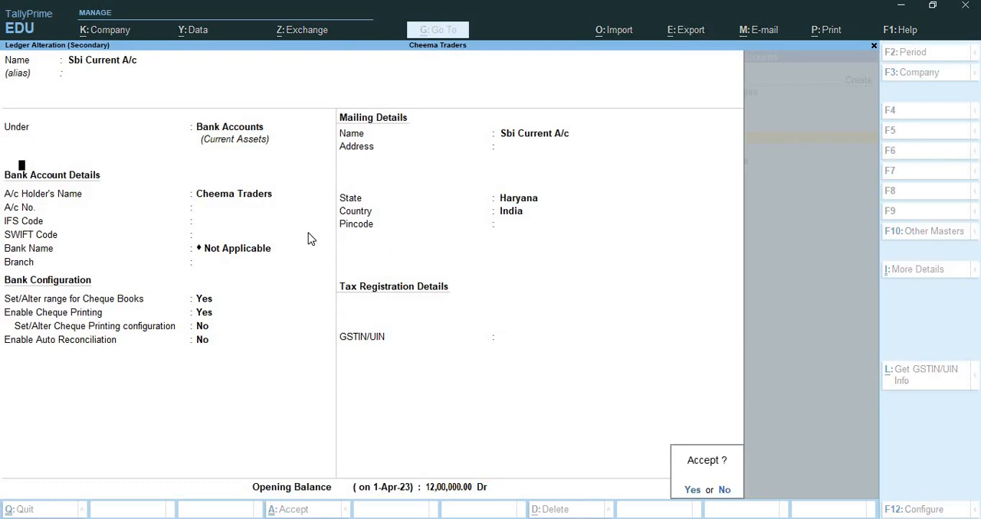
key("Return")
key("Return")
key("Return")
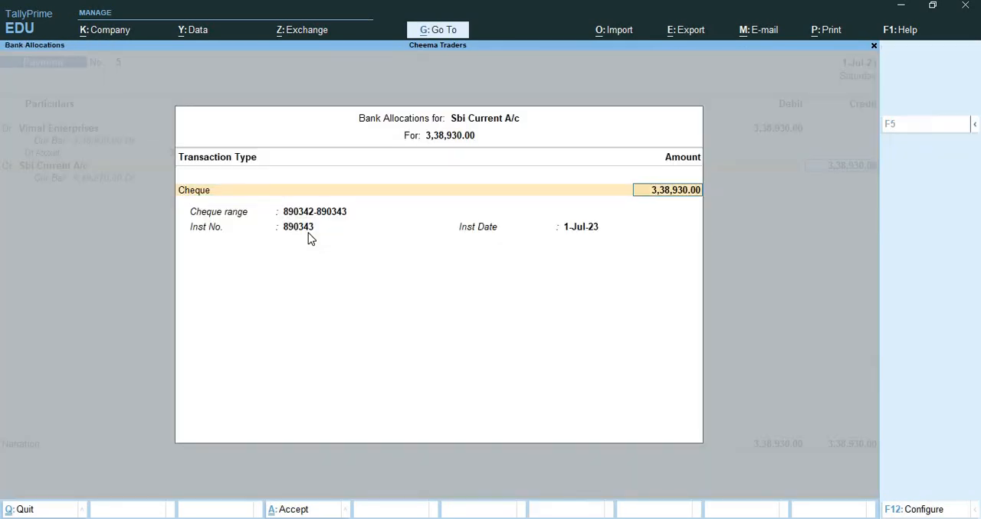
key("Return")
key("BackSpace")
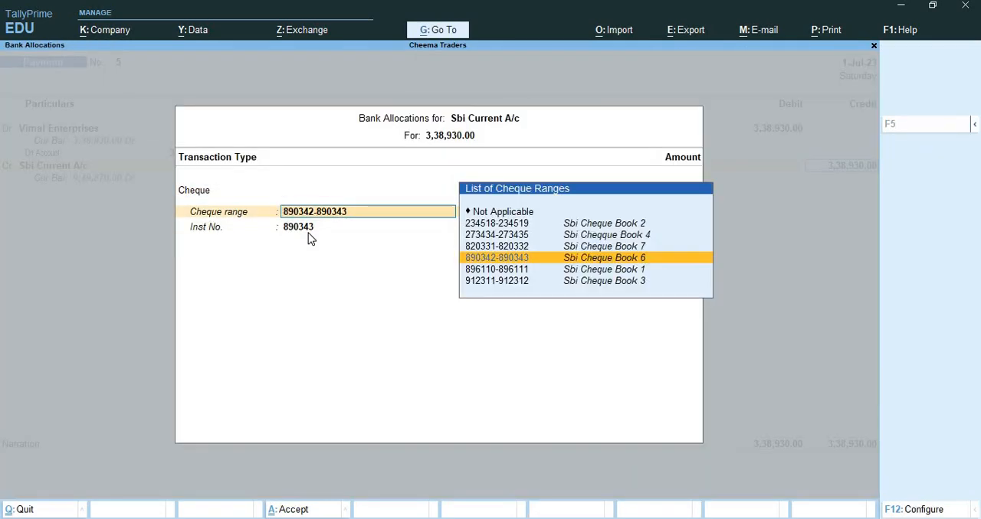
key("Up")
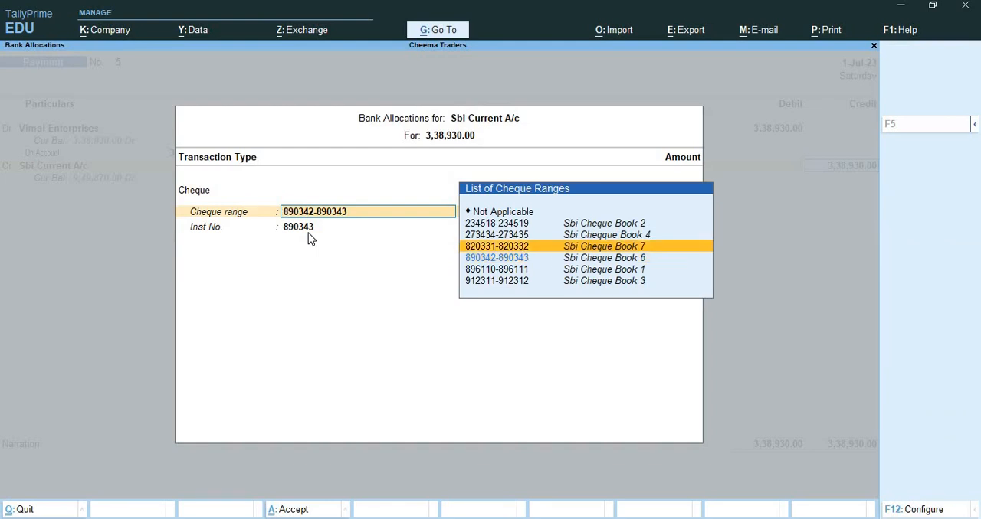
key("Return")
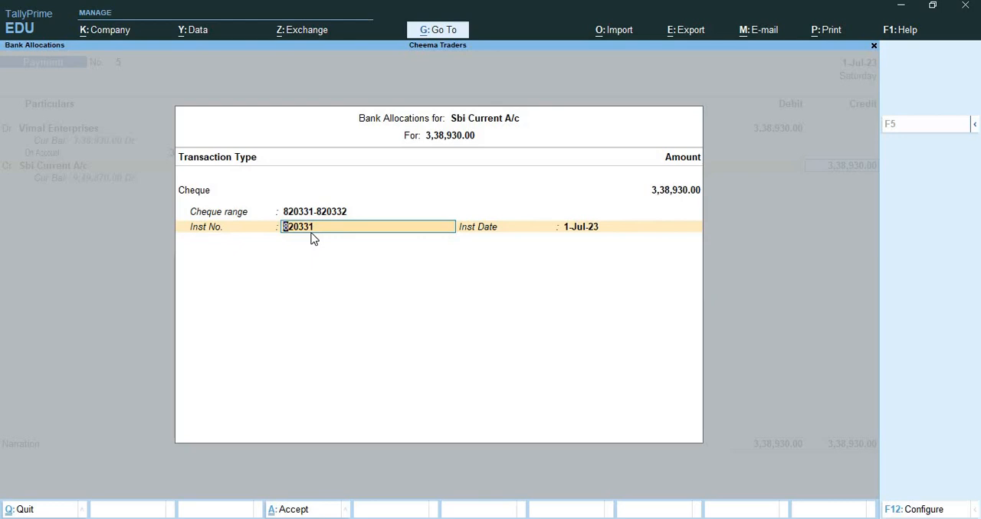
key("Return")
key("Return")
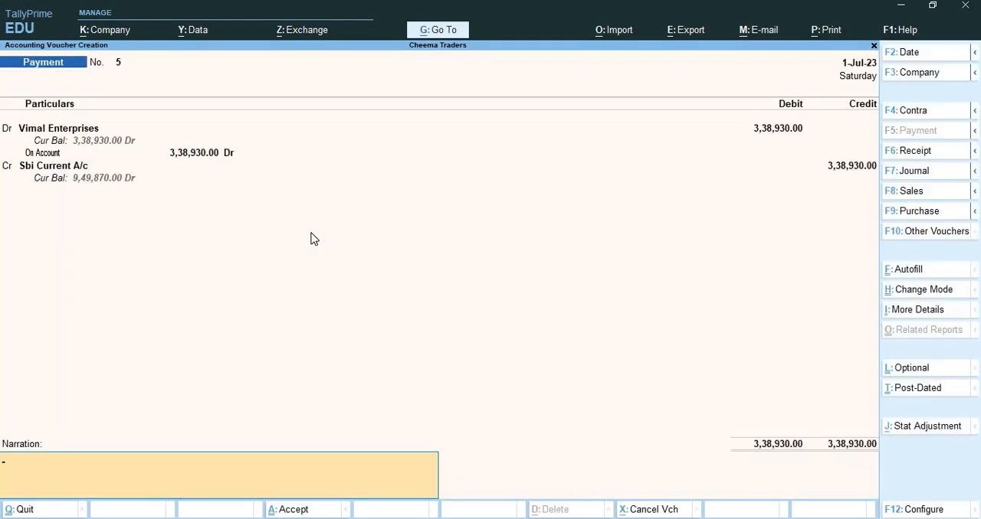
key("Return")
key("Return")
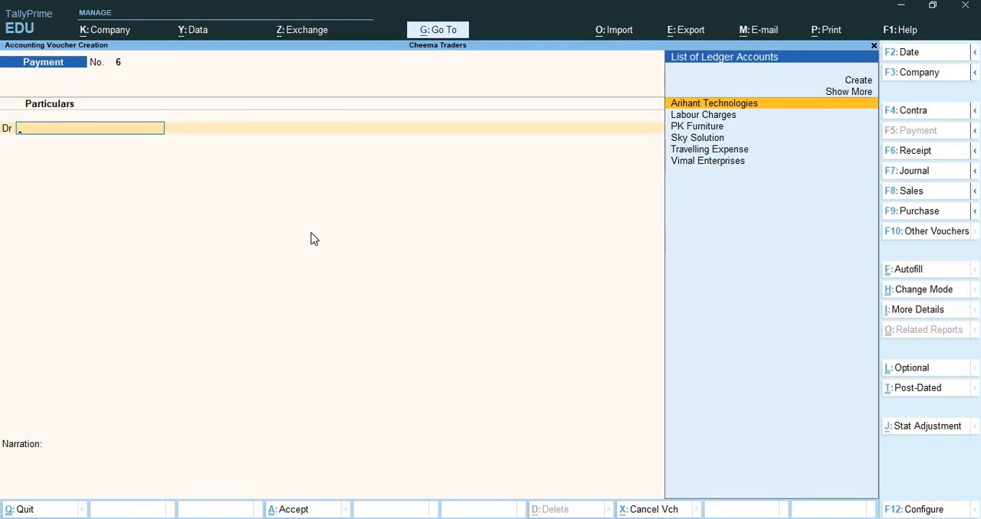
Step: Create an RY Info Systems ledger under Sundry Creditors for the debit line of the new payment voucher
key("alt+c")
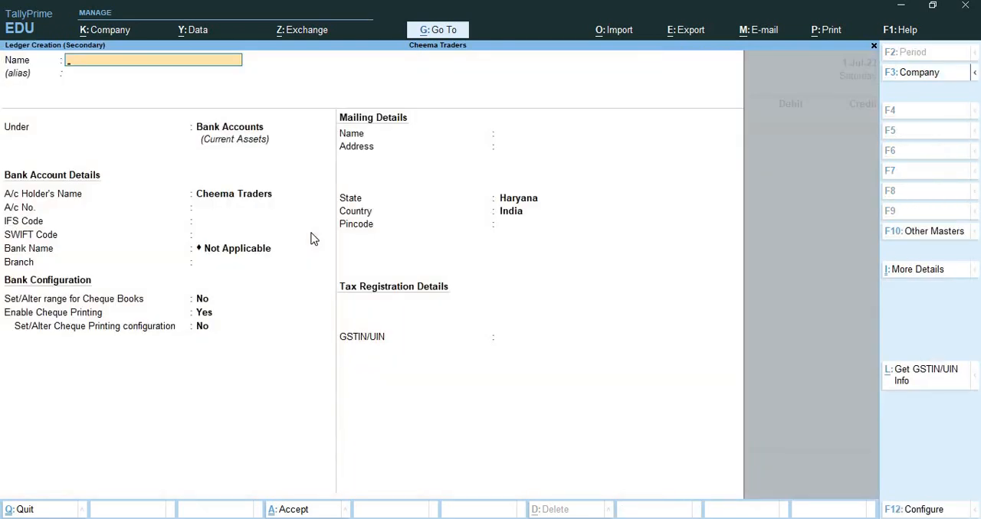
type("RY info Systems")
key("Return")
key("Return")
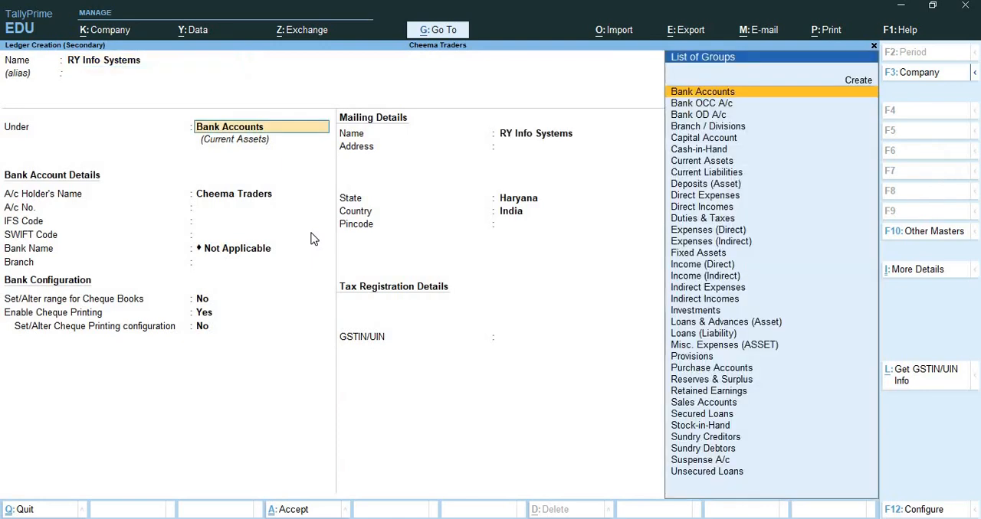
type("Sun")
key("Return")
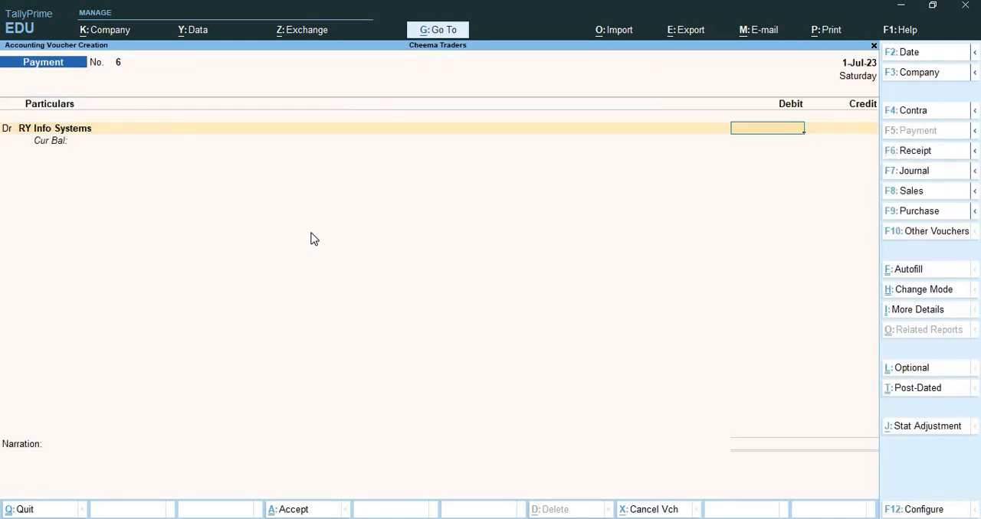
Step: Debit RY Info Systems with 2,24,500 and allocate the whole amount On Account in the bill-wise details
type("22459")
key("BackSpace")
type("00")
key("Return")
Step: Credit Sbi Current A/c in the RY Info Systems payment and open its ledger's cheque book ranges for alteration
key("Return")
key("Return")
key("Return")
key("Return")
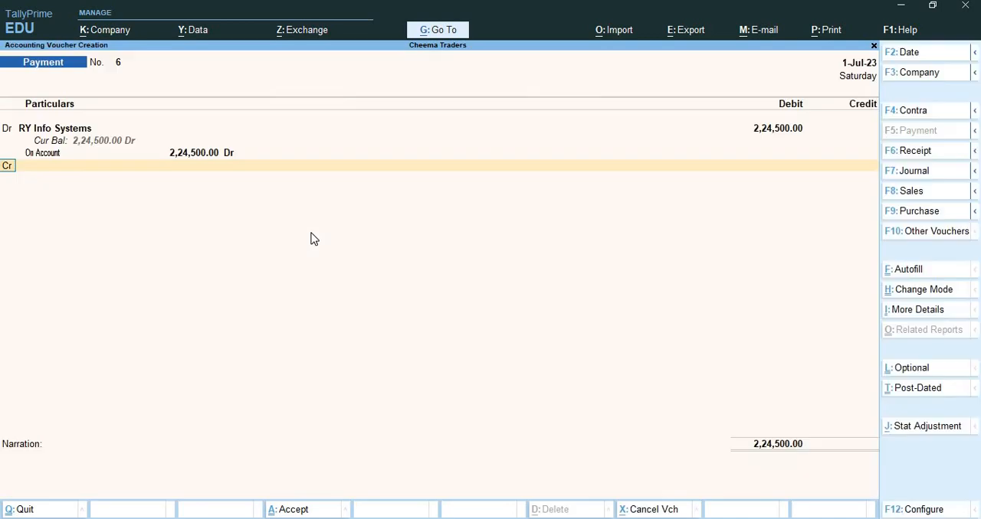
key("Return")
type("Sbi")
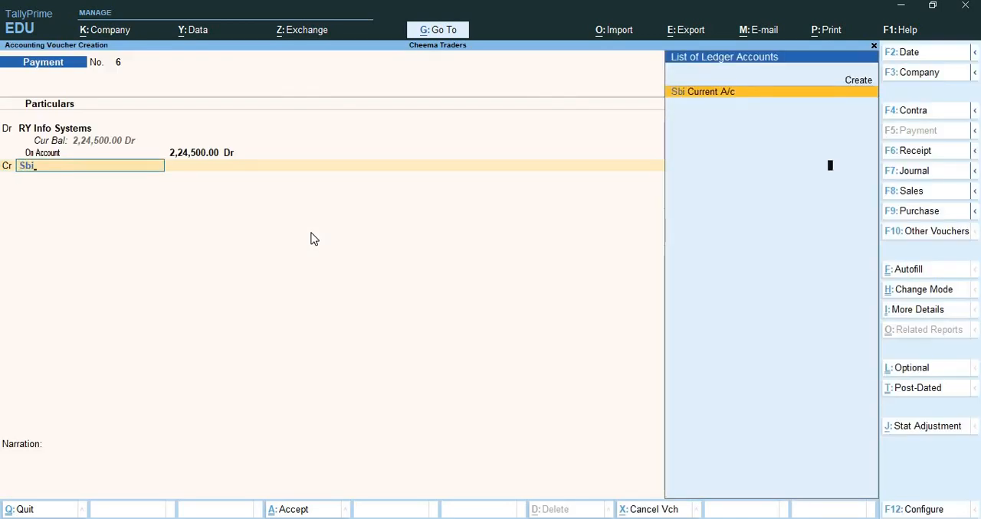
key("Return")
key("BackSpace")
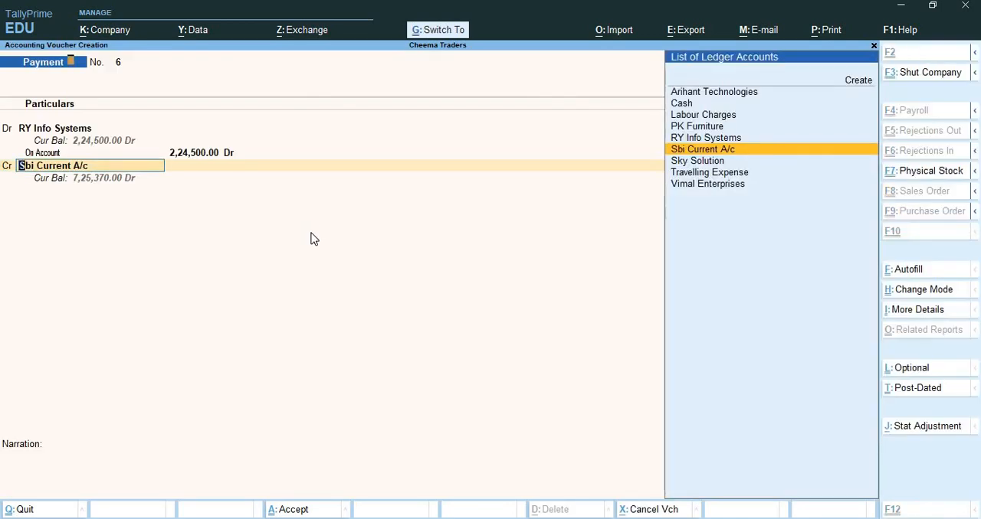
key("ctrl+Return")
key("Return")
key("Return")
key("Return")
key("Return")
key("Return")
key("Return")
key("Return")
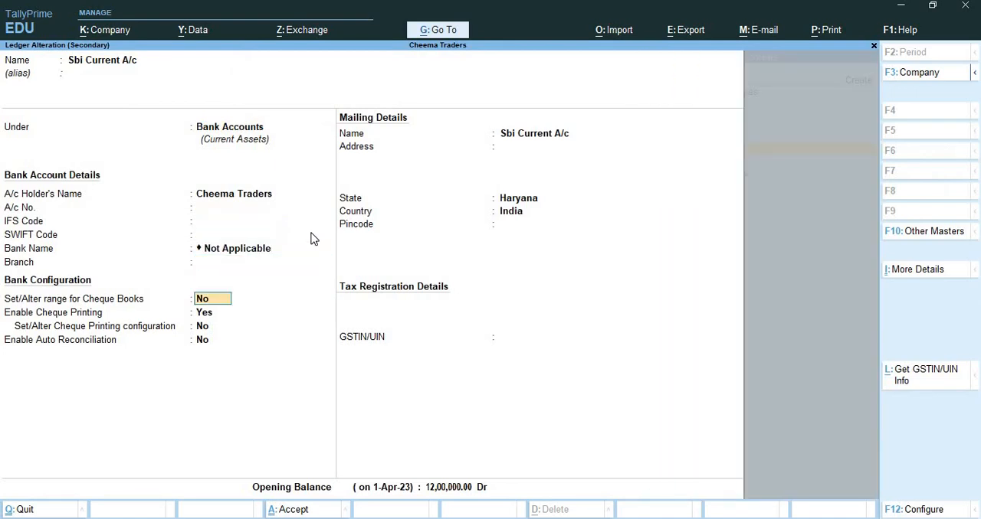
type("yes")
Step: Add the cheque range 512103 to 512104 to Sbi Current A/c, named Sbi Cheque Book 8
key("Return")
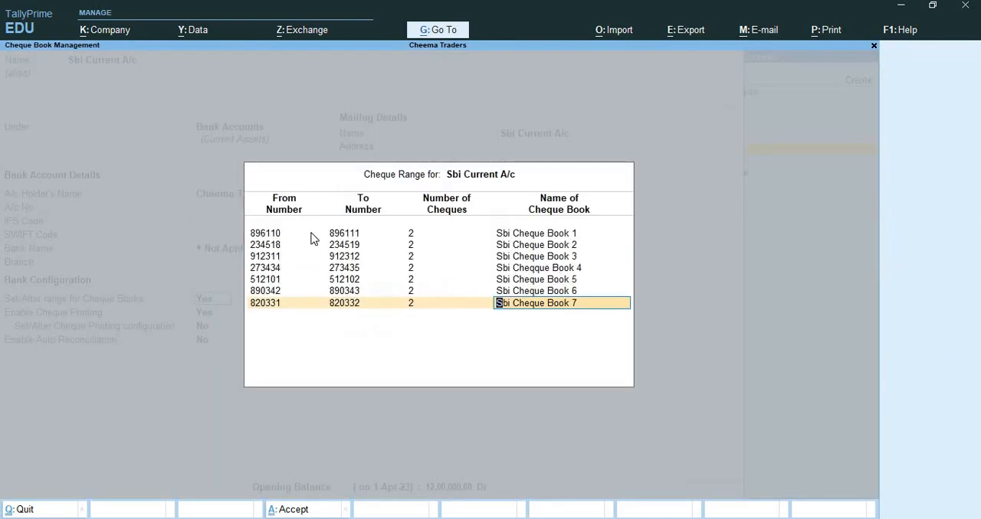
key("Return")
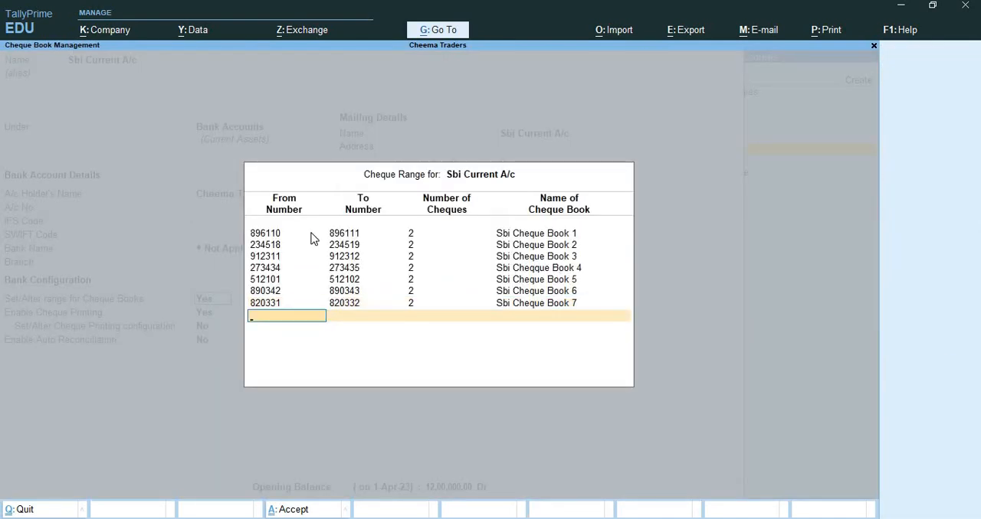
type("512103")
key("Return")
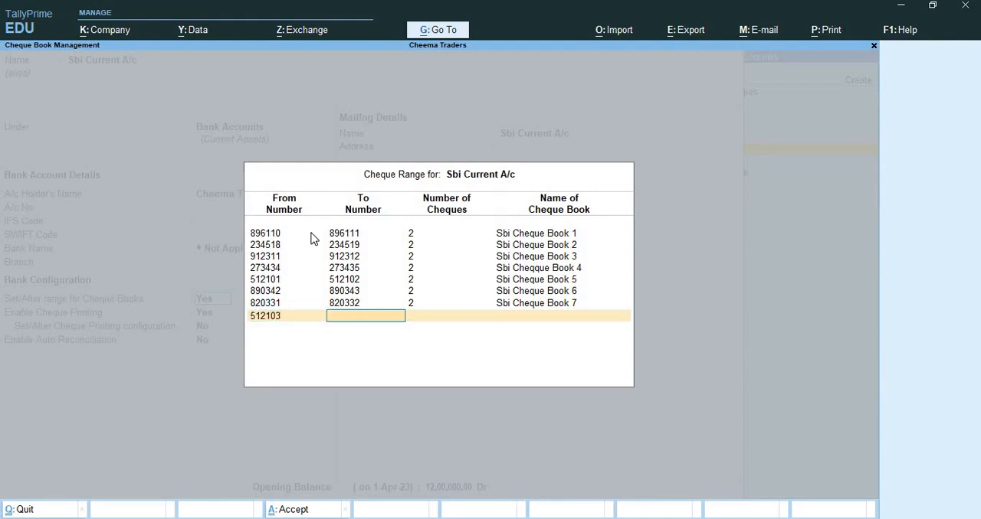
type("512104")
key("Return")
type("Sb")
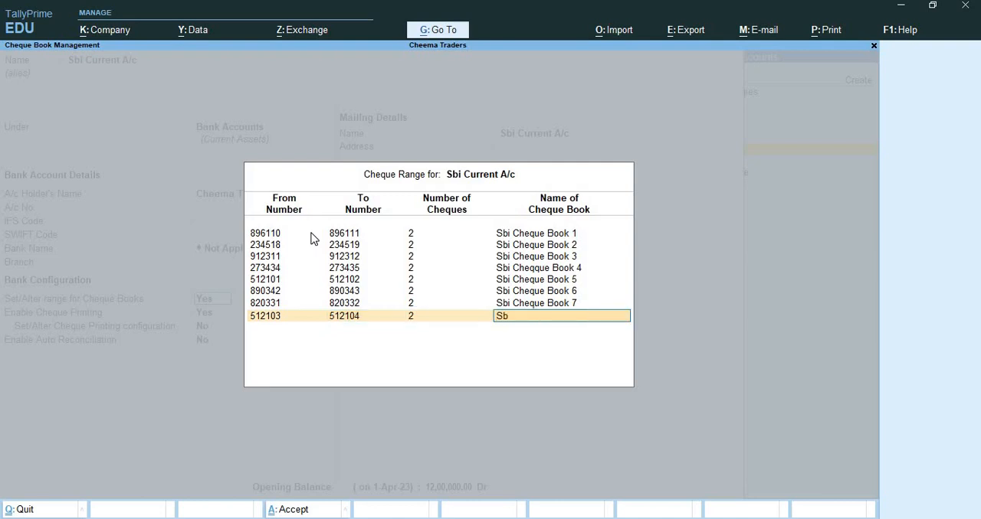
type("i cheque Book 8")
key("Return")
key("Return")
Step: Accept the remaining Sbi Current A/c details, save the ledger and continue to the bank allocation of the RY Info Systems payment
key("Return")
key("Return")
key("Return")
key("Return")
key("Return")
key("Return")
key("Return")
key("Return")
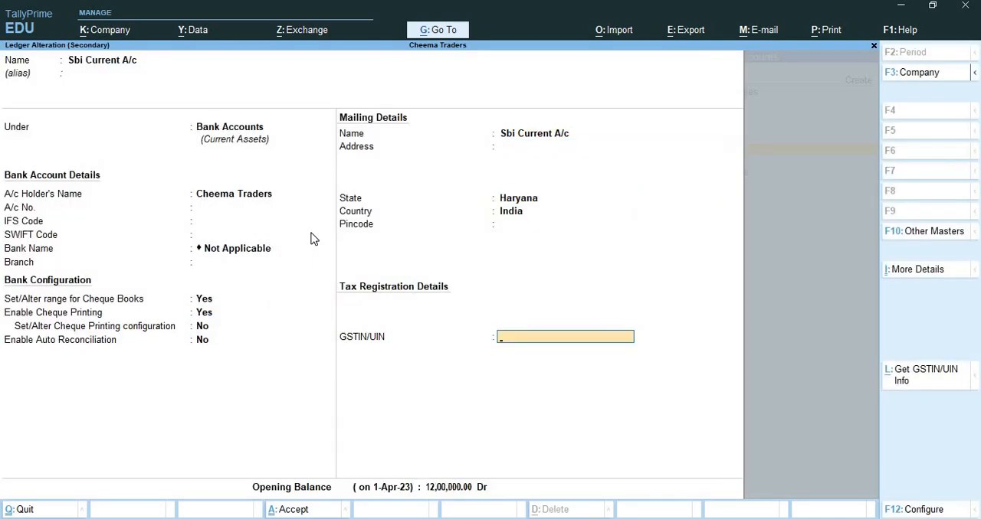
key("Return")
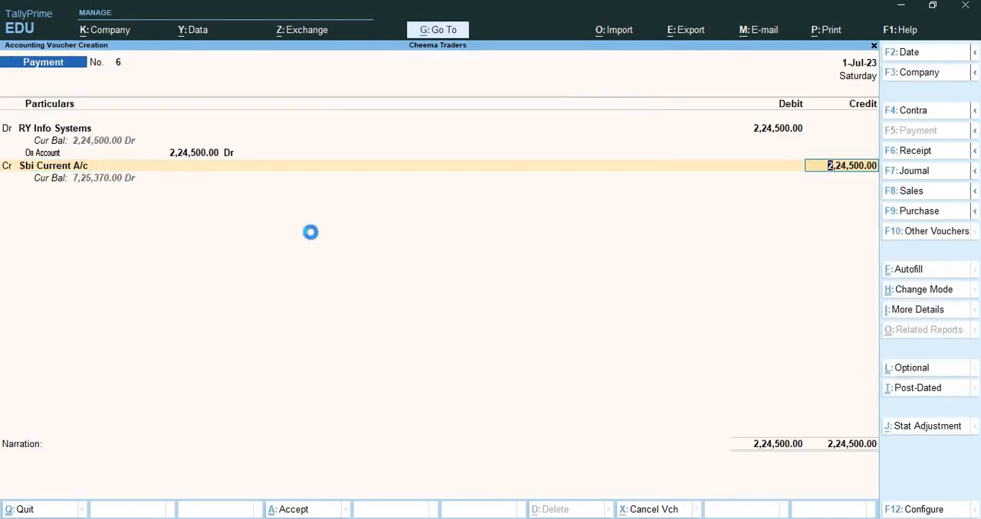
key("Return")
key("Return")
key("BackSpace")
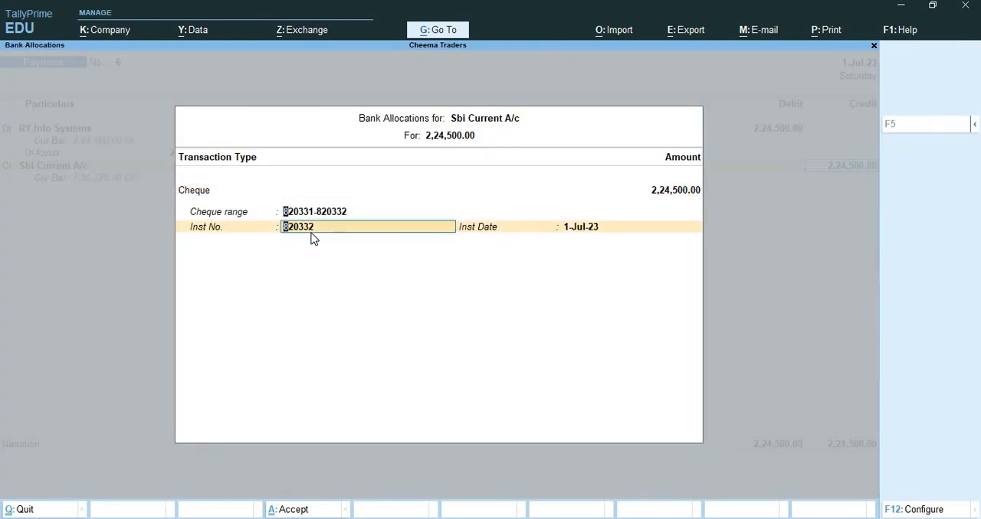
key("Up")
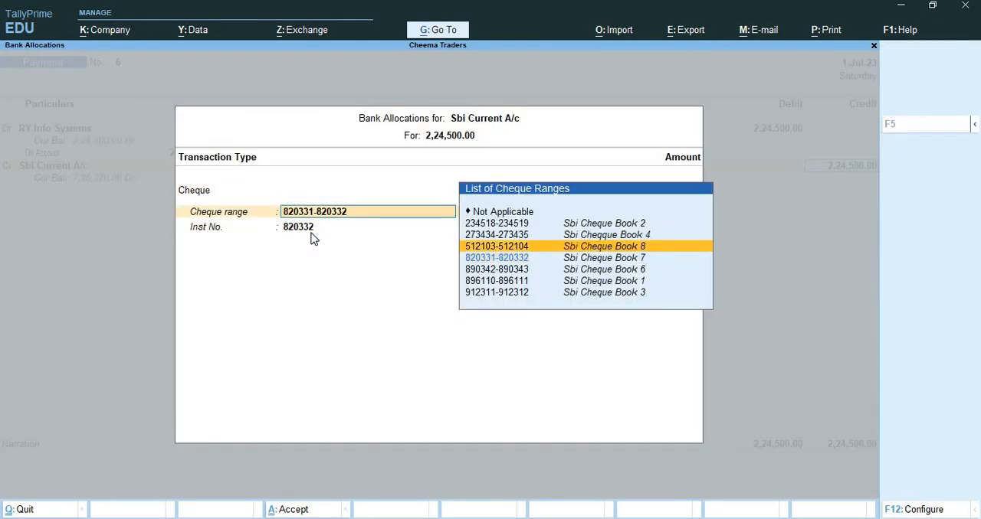
key("Return")
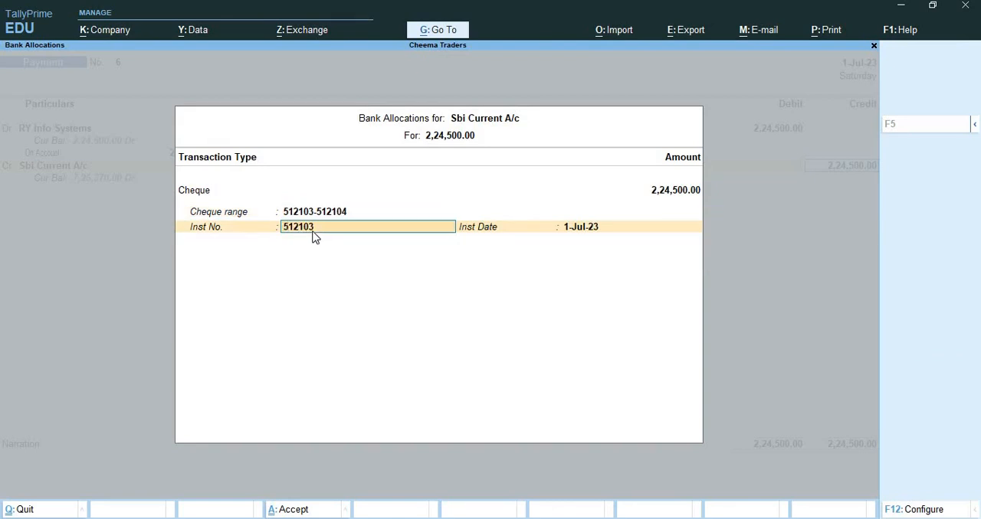
key("Return")
key("Return")
key("Return")
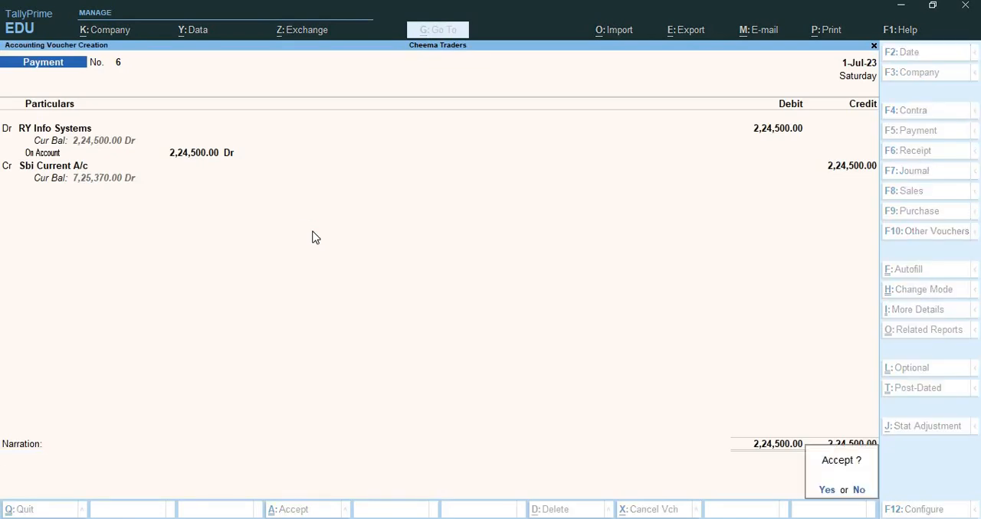
key("Return")
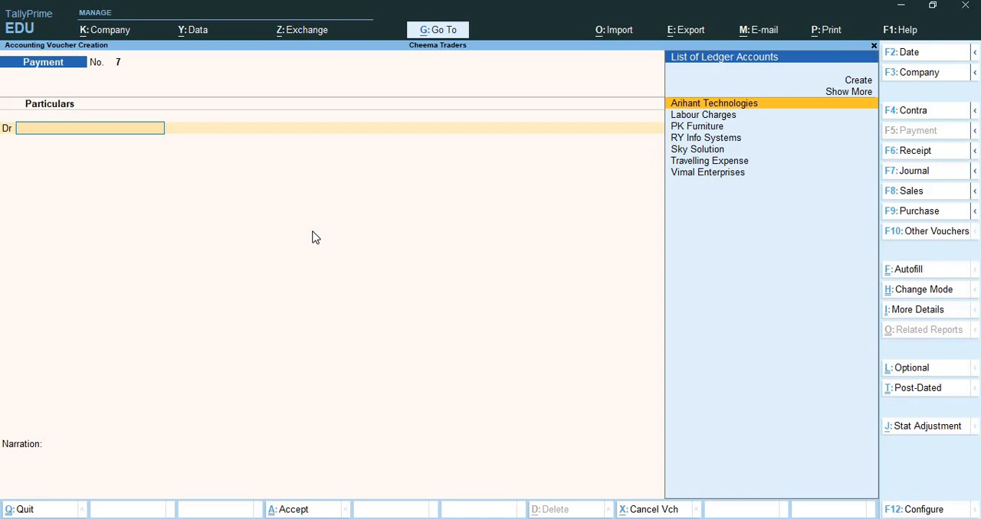
Step: Debit Sky Solution with 2,44,000 in the new payment voucher and record the amount as On Account
type("sky")
key("Return")
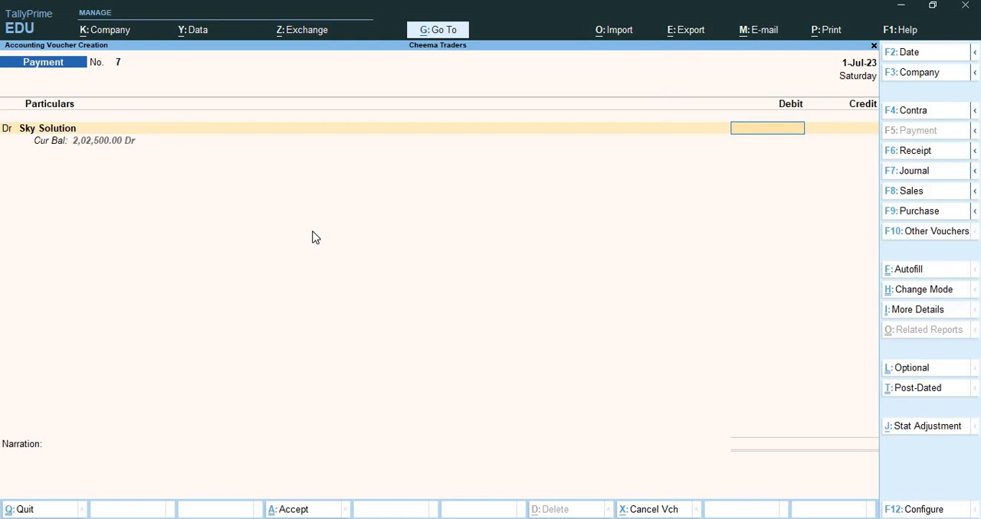
type("2444")
key("BackSpace")
type("000")
key("Return")
key("Return")
key("Return")
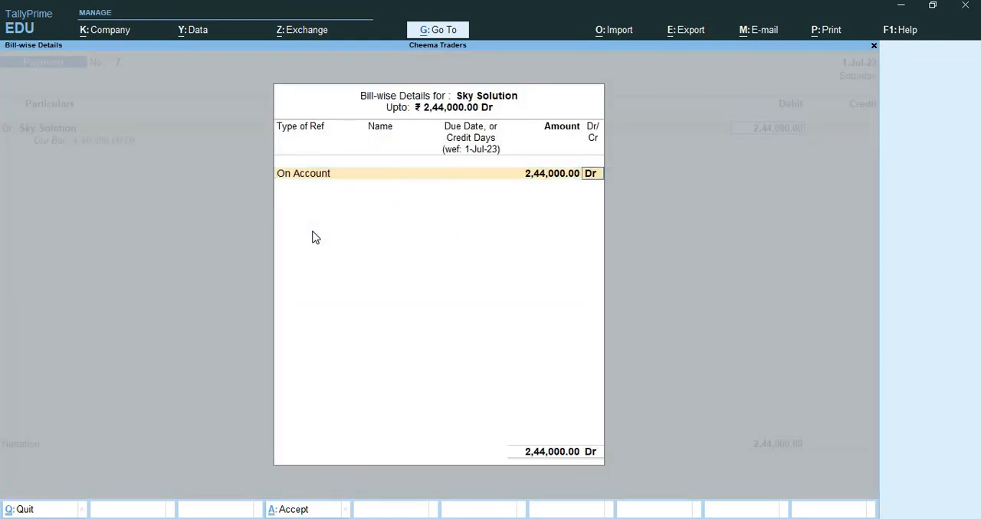
key("Return")
key("Return")
Step: Credit Sbi Current A/c in the Sky Solution payment and open its ledger's cheque book ranges for alteration
key("BackSpace")
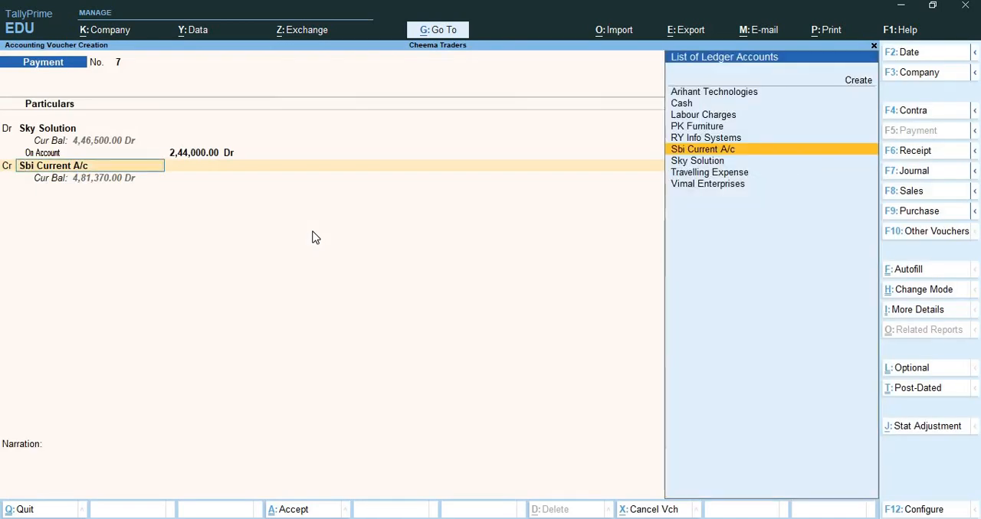
key("ctrl+Return")
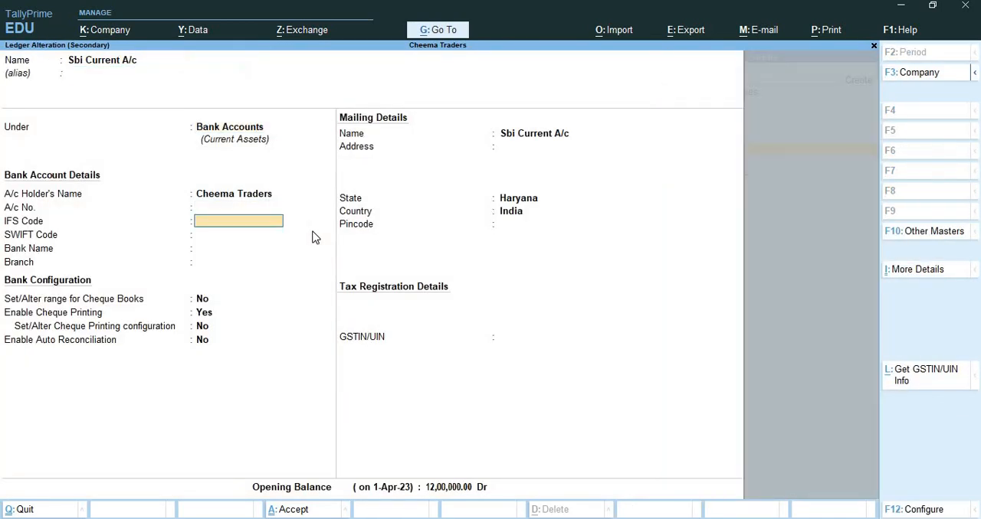
key("Return")
key("Return")
key("Return")
key("BackSpace")
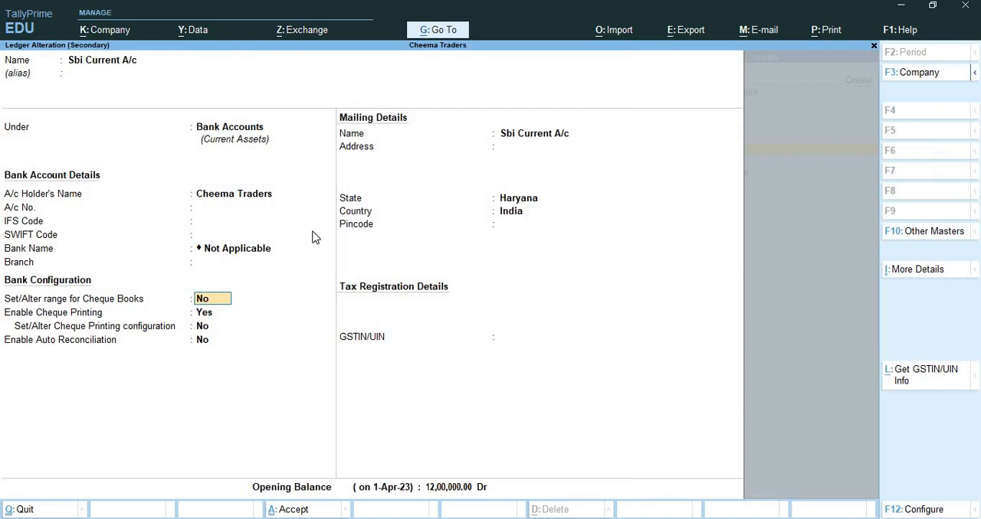
type("yes")
key("Return")
Step: Add the cheque range 890350 to 890351 to Sbi Current A/c, named Sbi Cheque Book 9
key("Return")
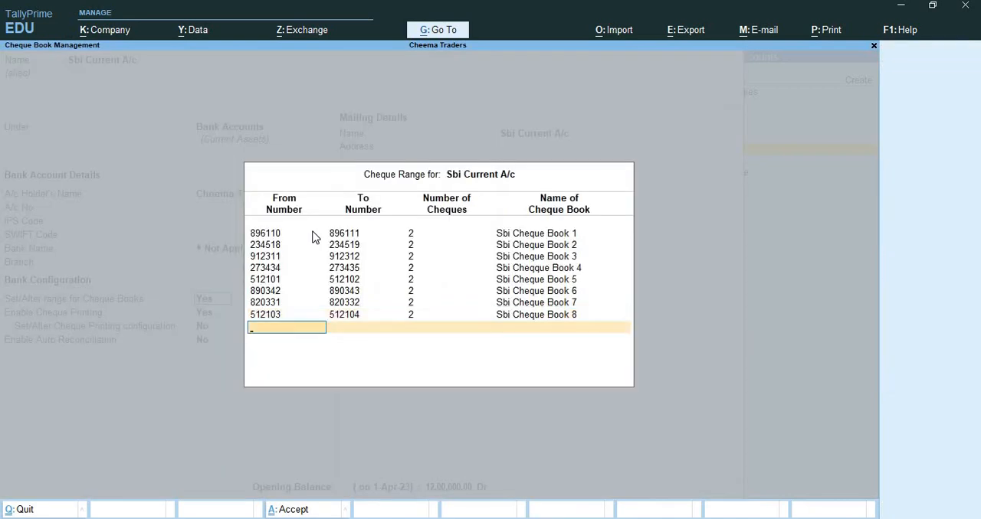
type("890350")
key("Return")
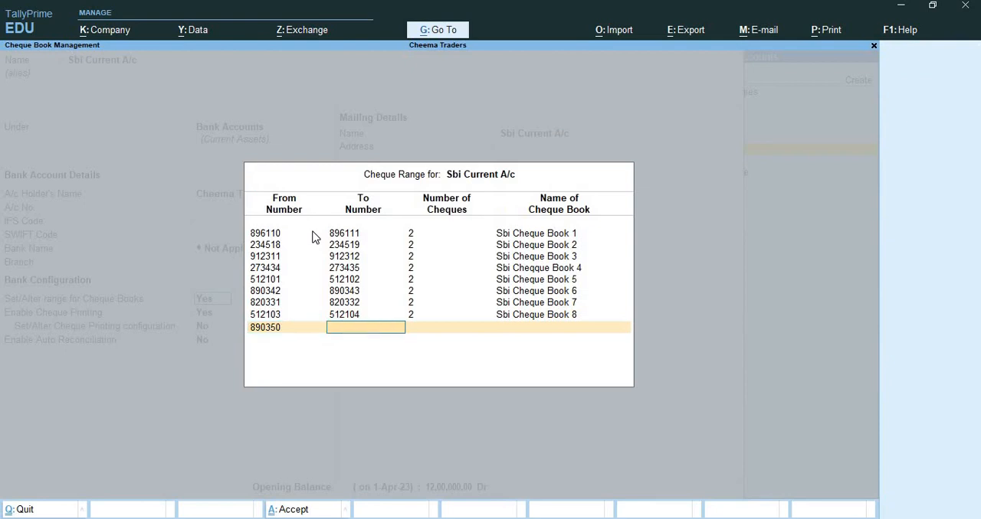
type("890351")
key("Return")
key("Return")
type("Sbi c")
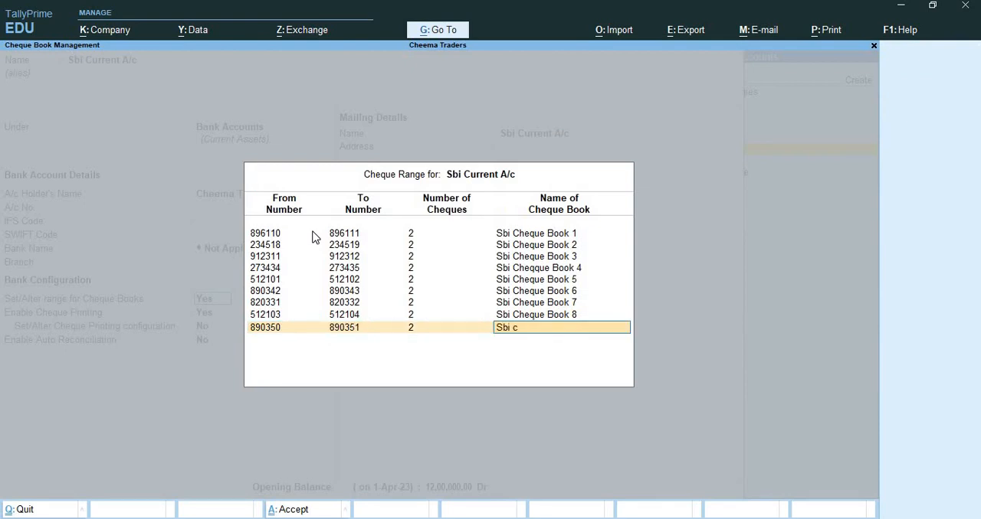
type("heque Book 9")
key("Return")
key("Return")
key("Return")
key("Return")
key("Return")
key("Return")
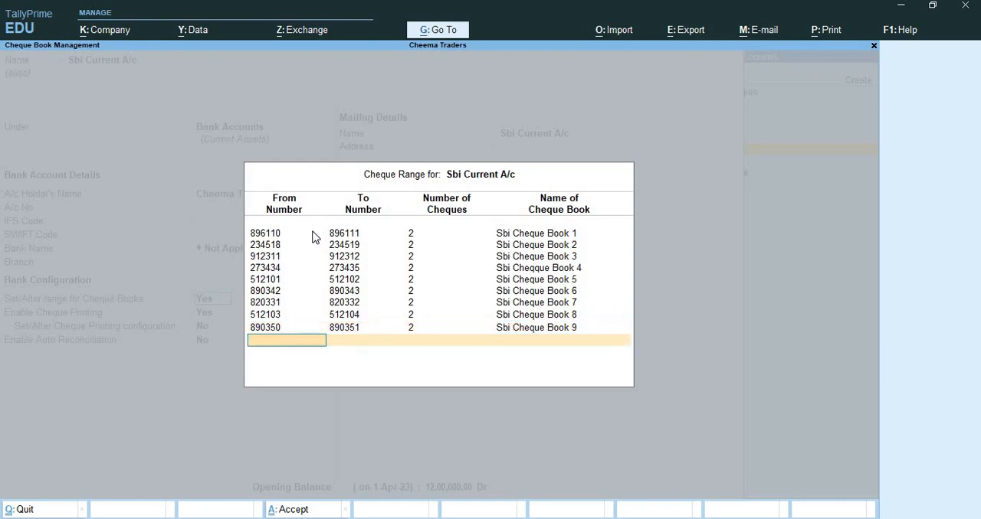
Step: Accept the remaining Sbi Current A/c details, save the ledger and continue to the bank allocation of the Sky Solution payment
key("Return")
key("Return")
key("Return")
key("Return")
key("Return")
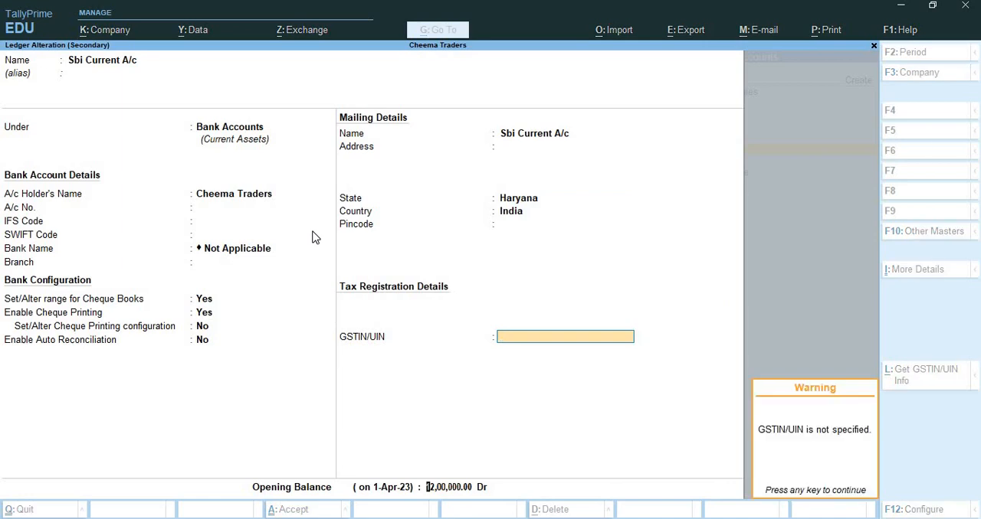
key("y")
key("Return")
key("Return")
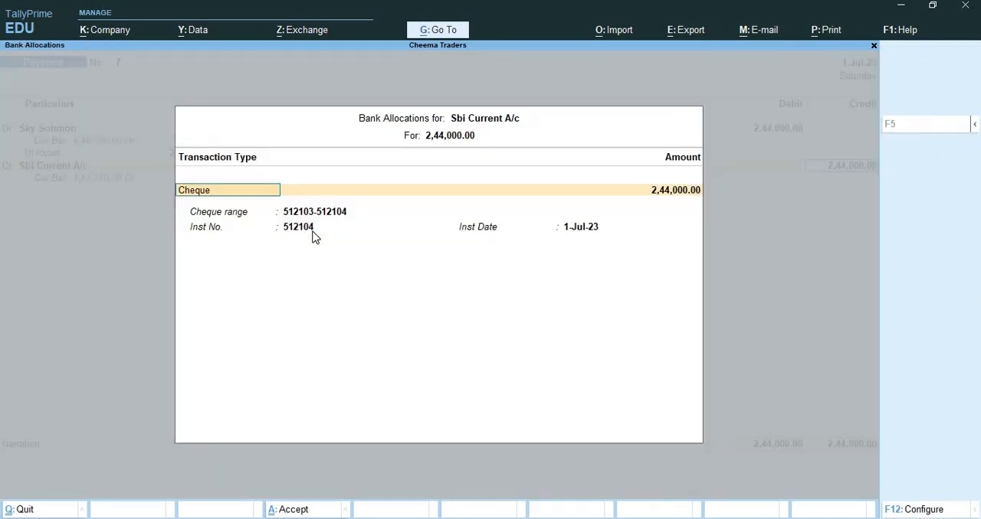
key("Return")
key("Return")
key("BackSpace")
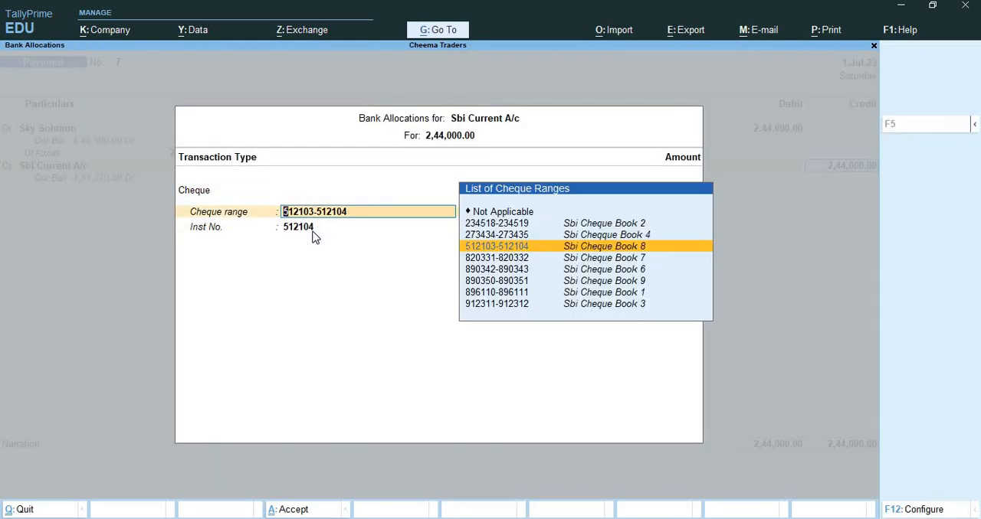
key("Down")
key("Down")
key("Down")
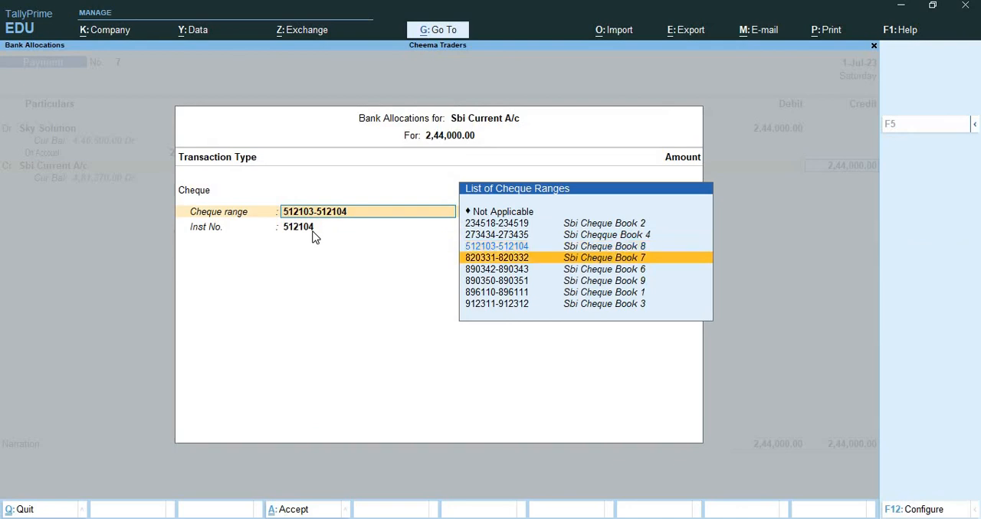
key("Return")
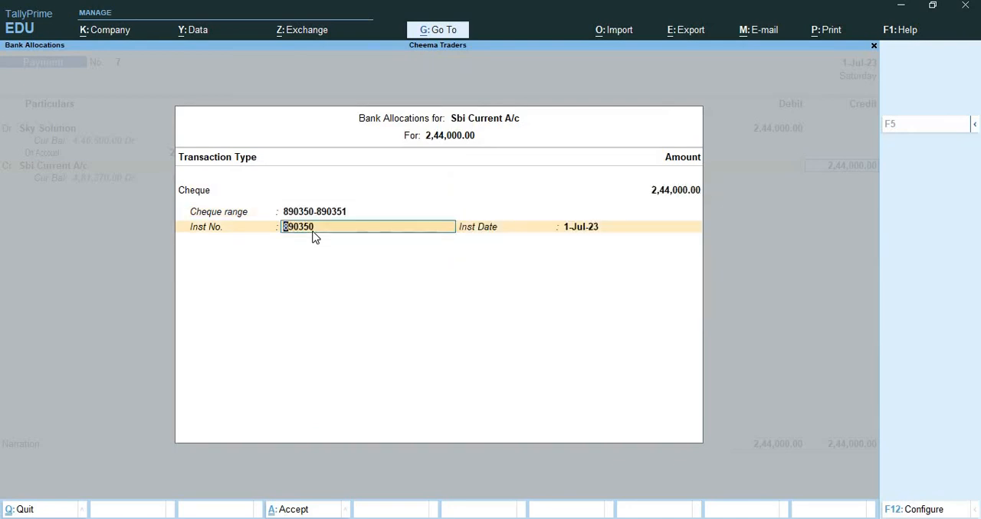
key("Return")
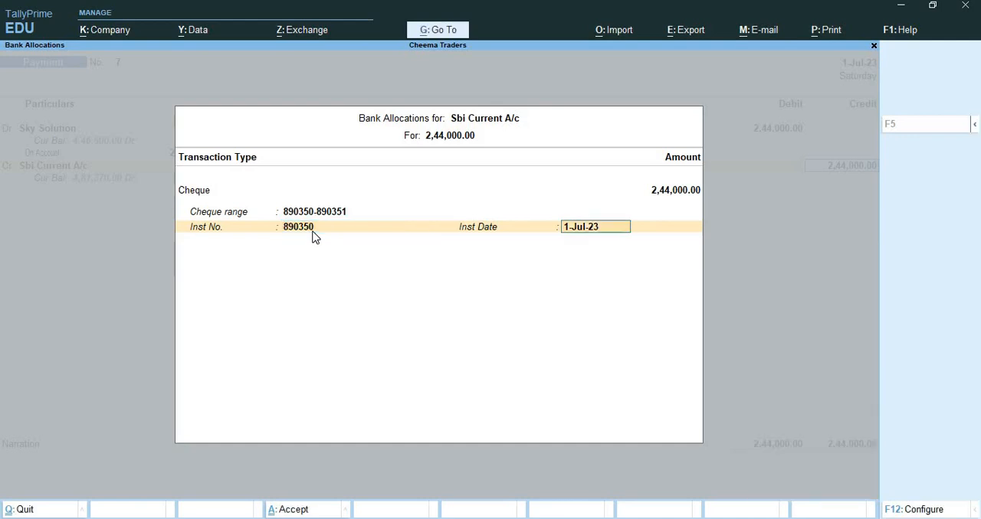
key("Return")
key("Return")
key("Return")
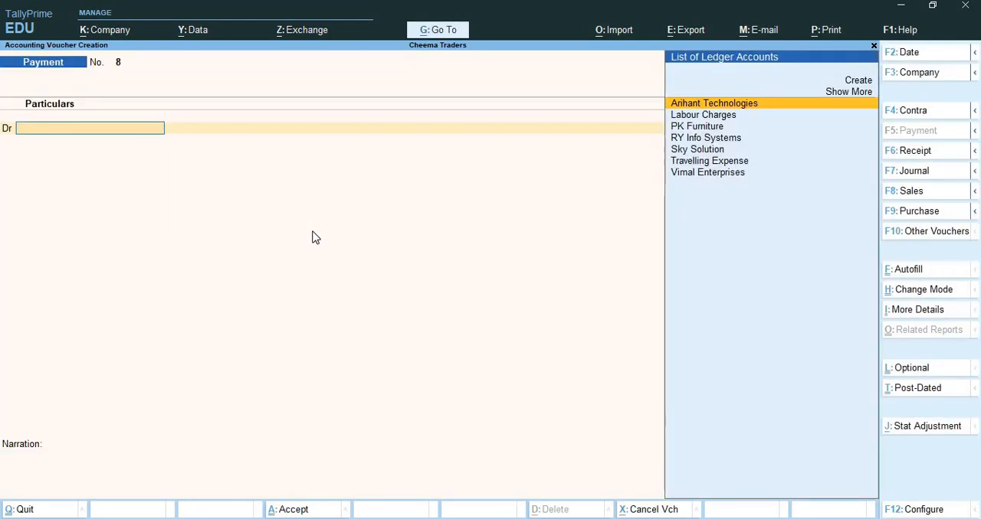
Step: Leave voucher entry and open the bank reconciliation of Sbi Current A/c
key("Escape")
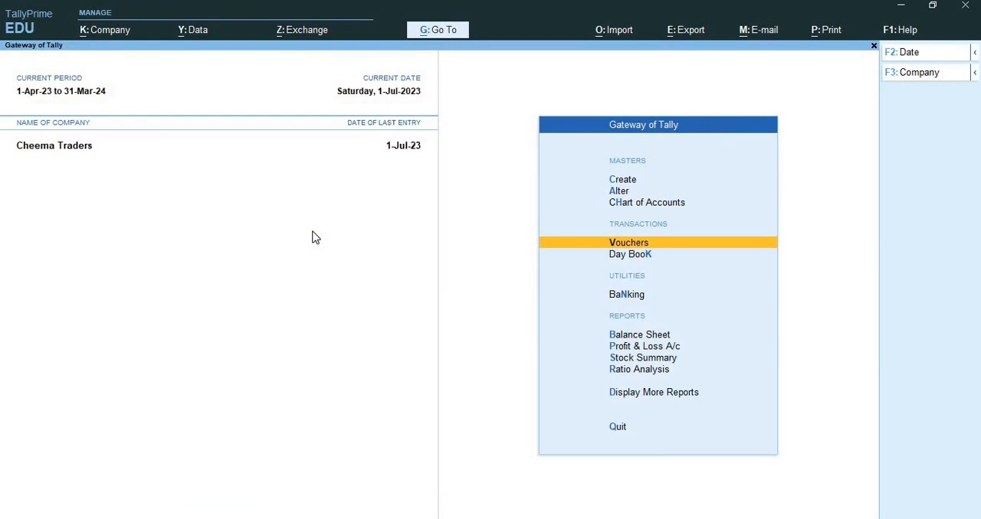
key("Down")
key("Down")
key("Down")
key("Up")
key("Return")
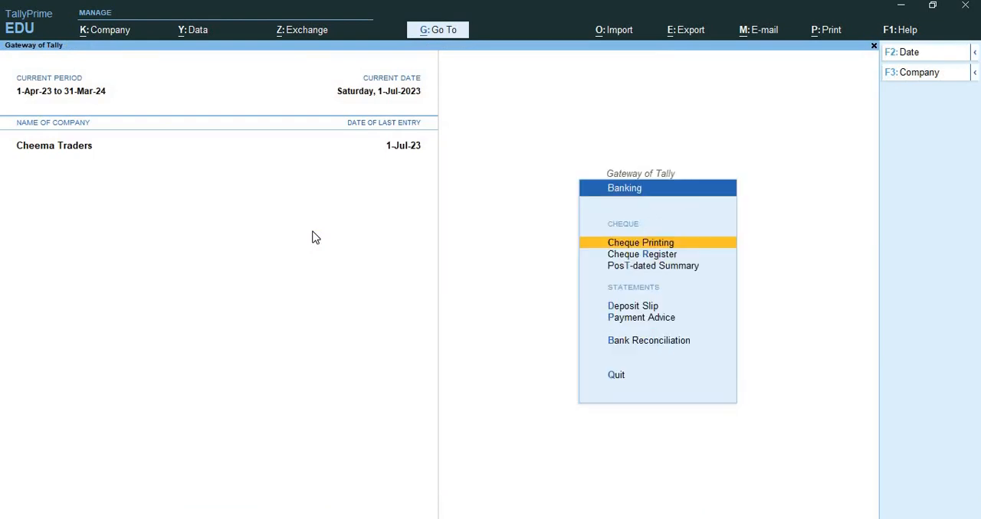
key("Down")
key("Down")
key("Down")
key("Down")
key("Down")
key("Return")
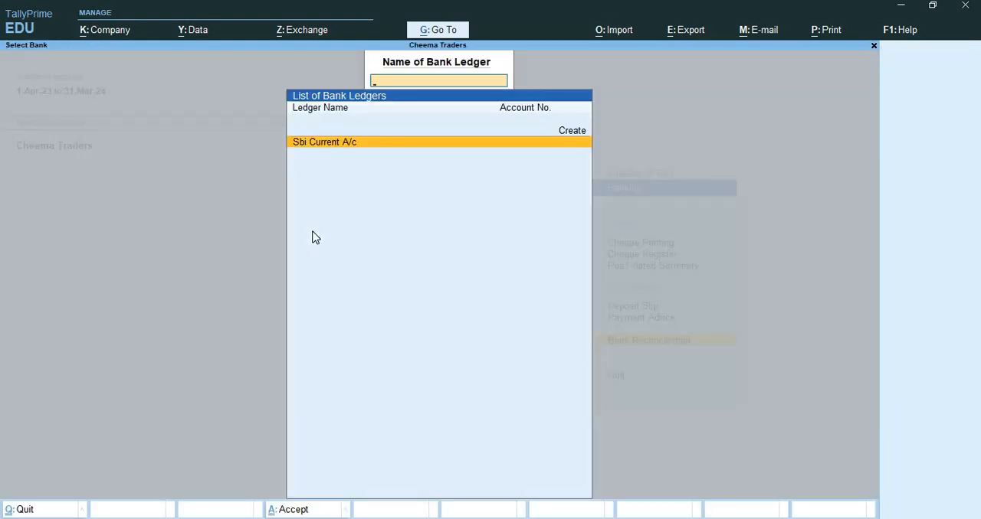
key("Return")
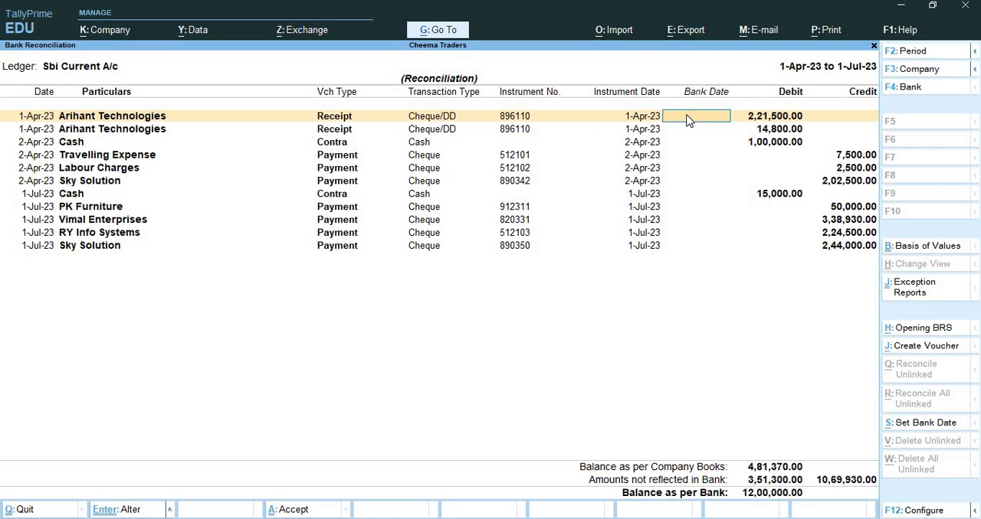
Step: Set the bank date of both Arihant Technologies receipts to 1-Apr-23
type("4")
key("Return")
type("1-4")
key("Return")
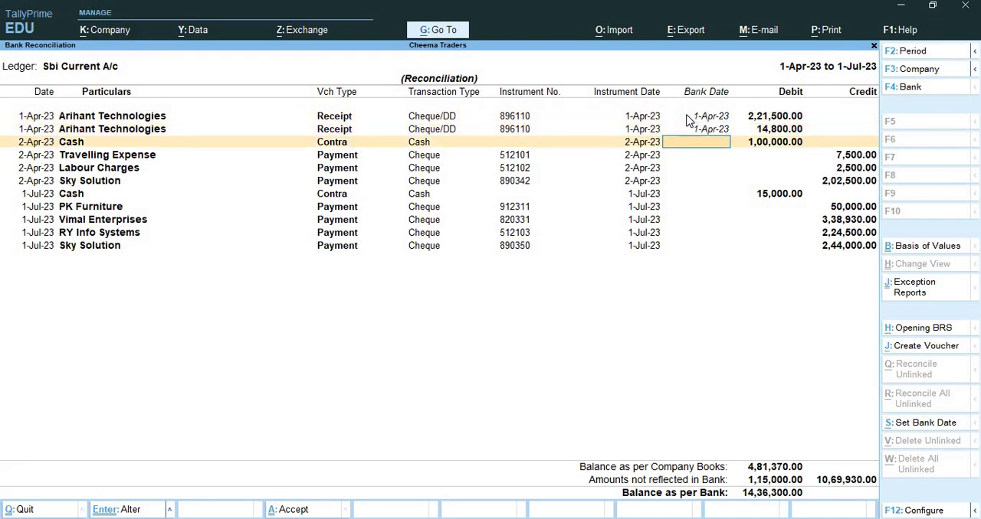
Step: Set the bank date to 2-Apr-23 for the Cash, Travelling Expense, Labour Charges and Sky Solution entries of 2 April
type("2-4")
key("Return")
type("2-4")
key("Return")
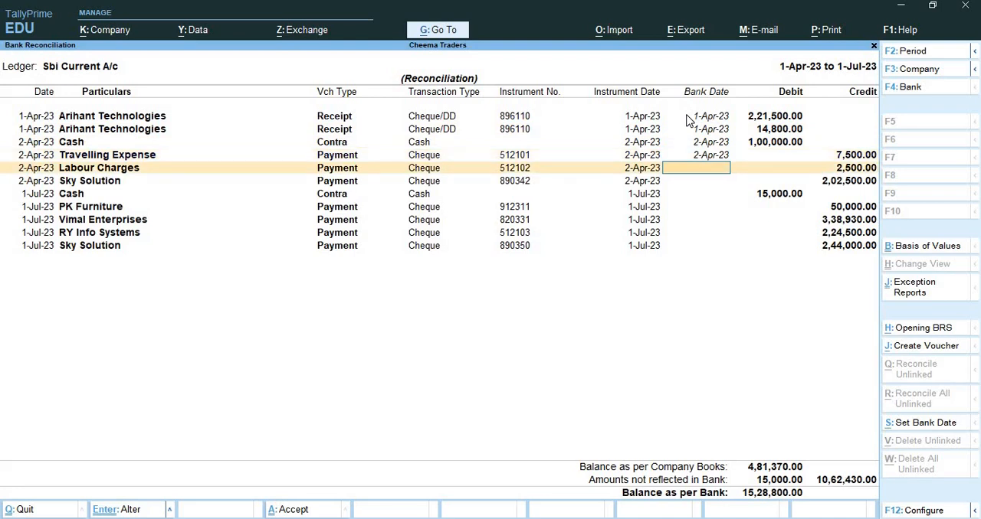
type("2-4")
key("Return")
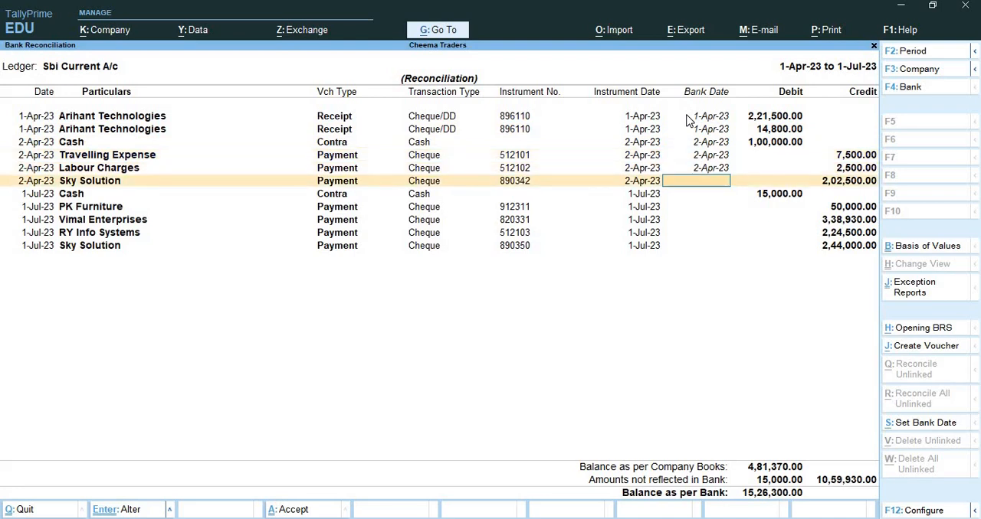
type("2-4")
key("Return")
Step: Set the bank date to 1-Jul-23 for the July Cash contra and the PK Furniture and Vimal Enterprises payments
type("1")
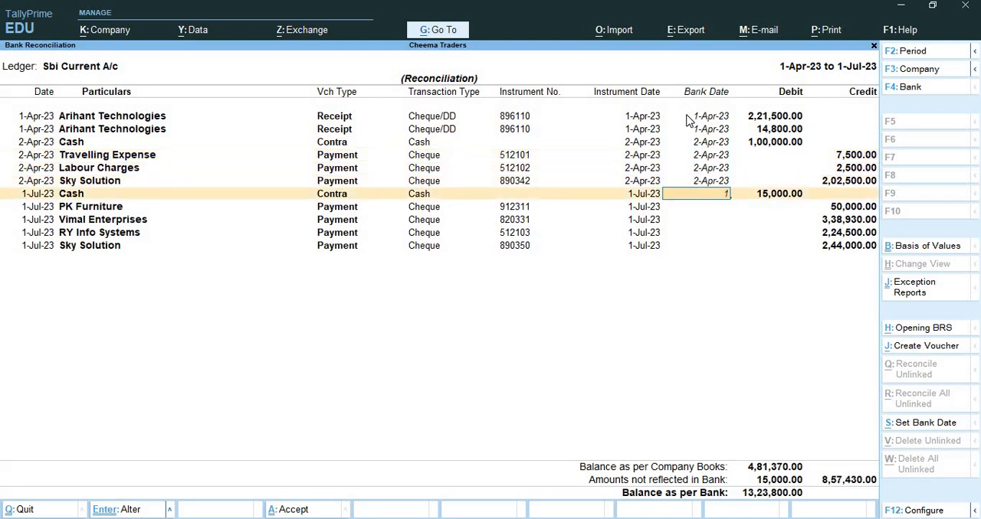
type("-7")
key("Return")
type("1-6")
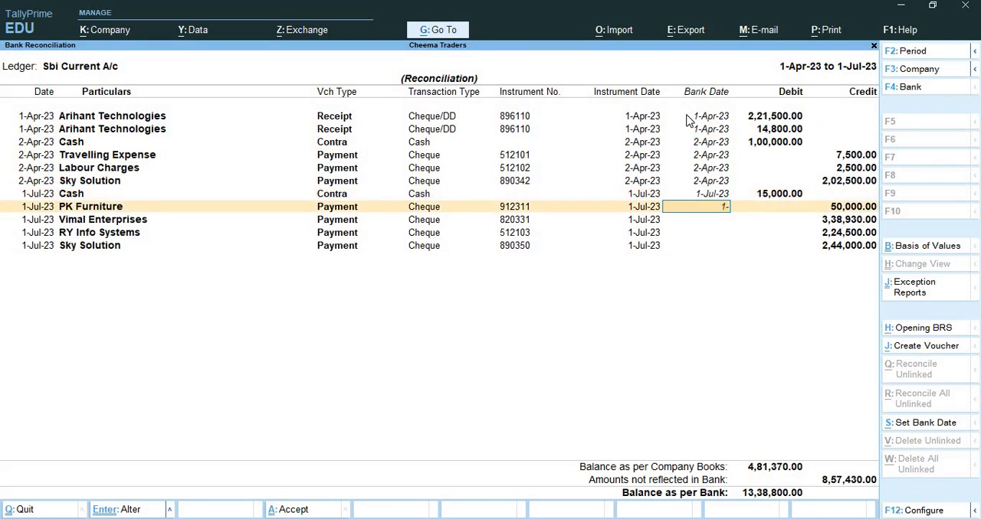
type("7")
key("Return")
Step: Set the bank date of the July RY Info Systems and Sky Solution payments to 1-Jul-23, save the reconciliation and reopen it
type("1-7")
key("Return")
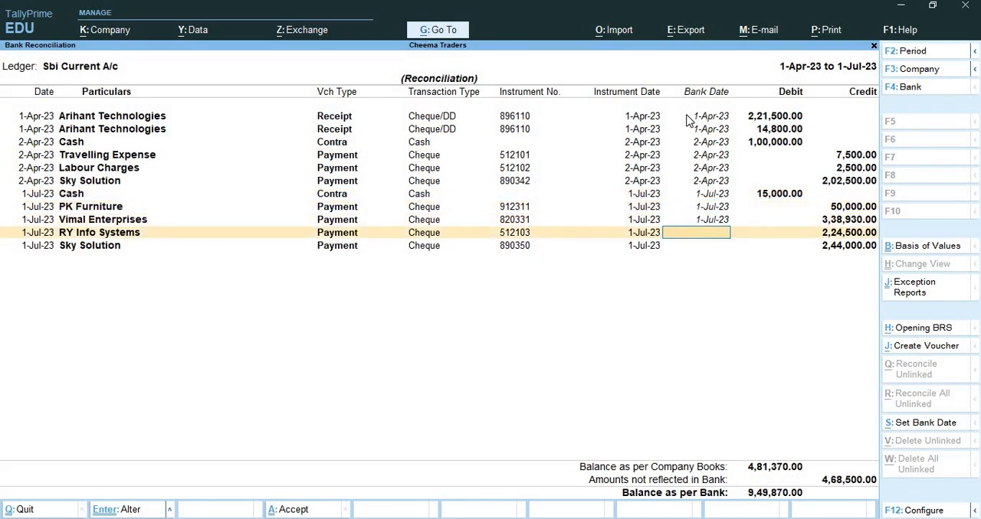
type("1-7")
key("Return")
type("1-7")
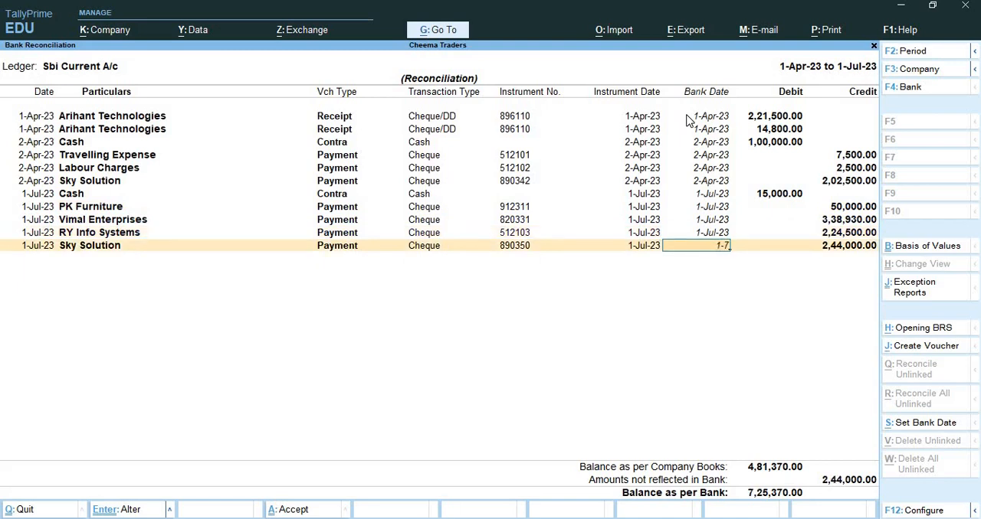
key("Return")
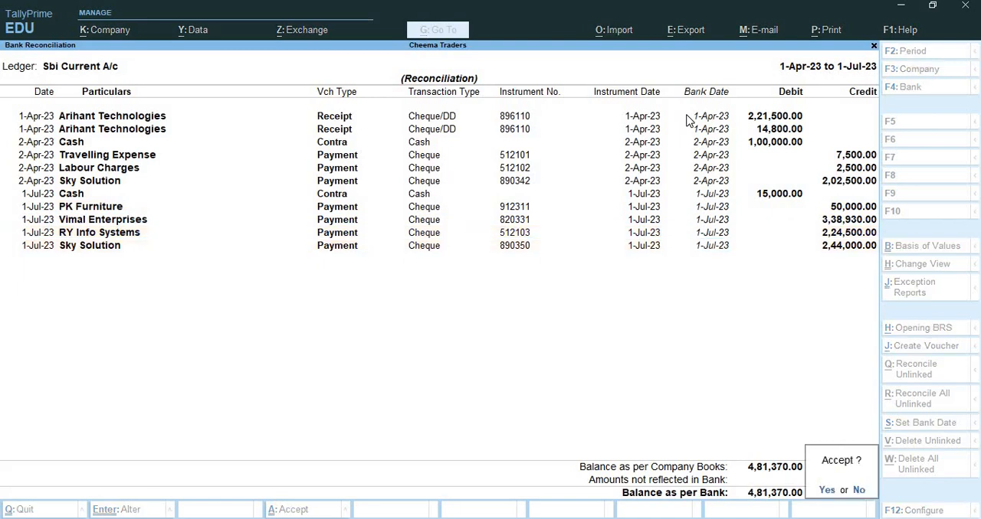
key("Return")
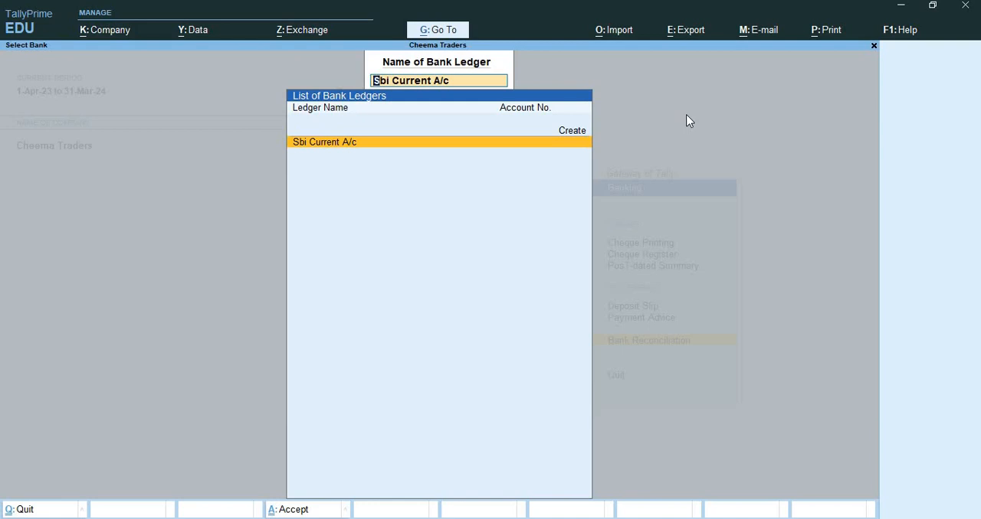
key("Return")
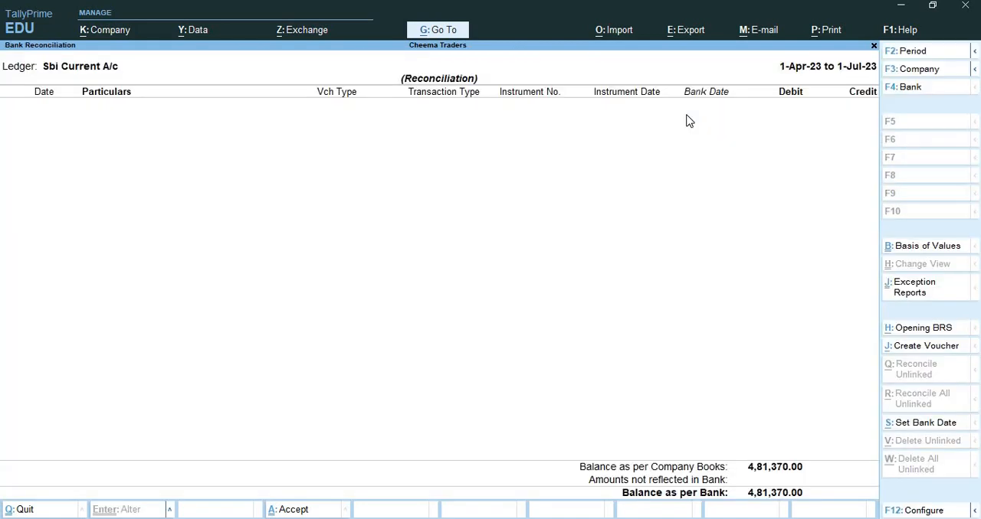